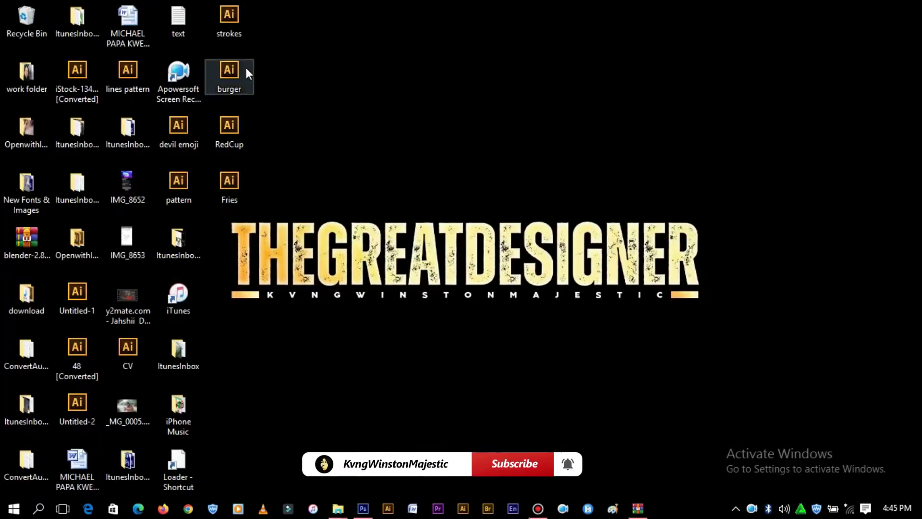
# Drag the burger artwork file from the desktop into the open poste148.psd poster in Photoshop
pyautogui.moveTo(231, 74); pyautogui.dragTo(404, 335)
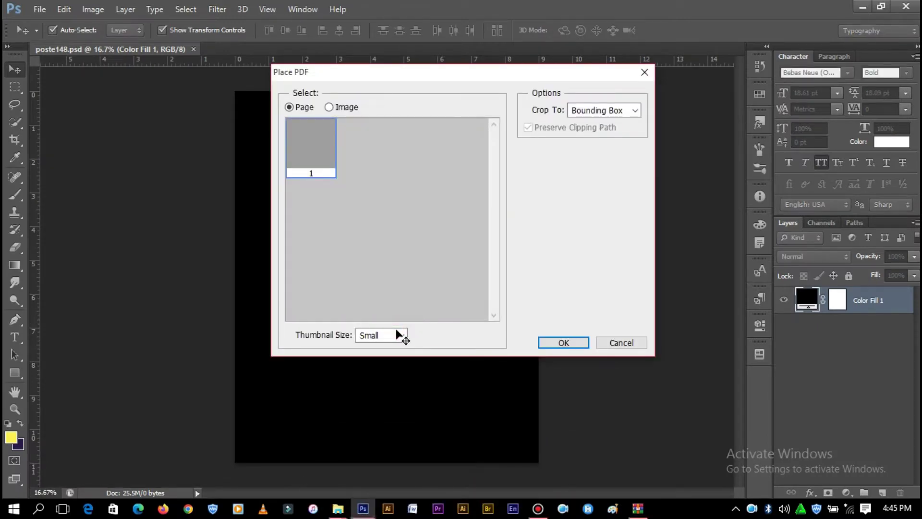
# Place the burger PDF page with the Fit Page thumbnail and commit its placement
pyautogui.click(397, 334)
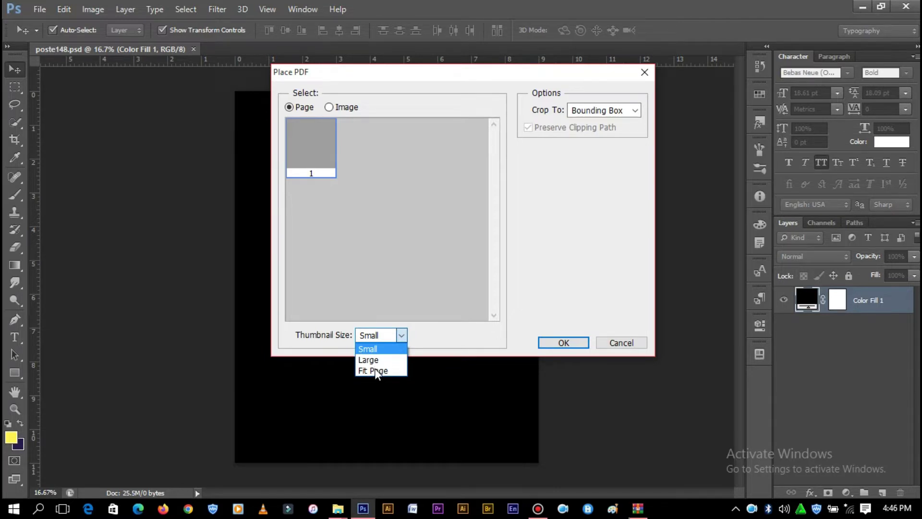
pyautogui.click(375, 370)
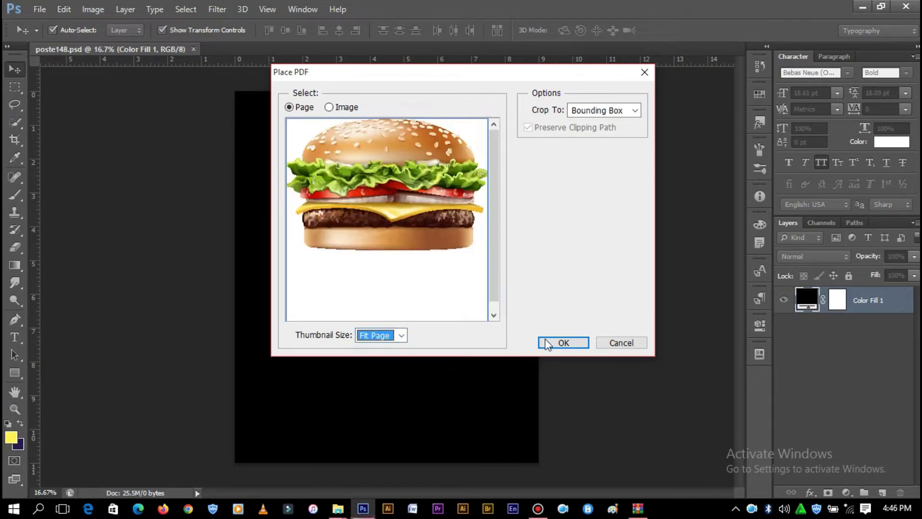
pyautogui.click(549, 343)
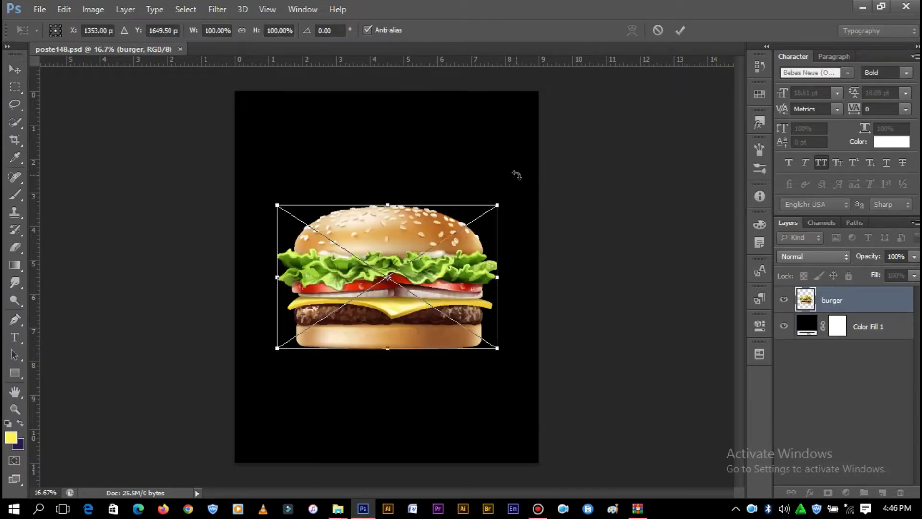
pyautogui.click(680, 30)
# Rasterize the placed burger layer, then convert it to a smart object
pyautogui.press('e')
pyautogui.click(379, 272)
pyautogui.click(440, 207)
pyautogui.press('v')
pyautogui.rightClick(836, 310)
pyautogui.click(624, 149)
# Scale the burger to about 80% and move it slightly lower on the poster
pyautogui.moveTo(500, 203); pyautogui.dragTo(483, 230)
pyautogui.moveTo(436, 256); pyautogui.dragTo(434, 284)
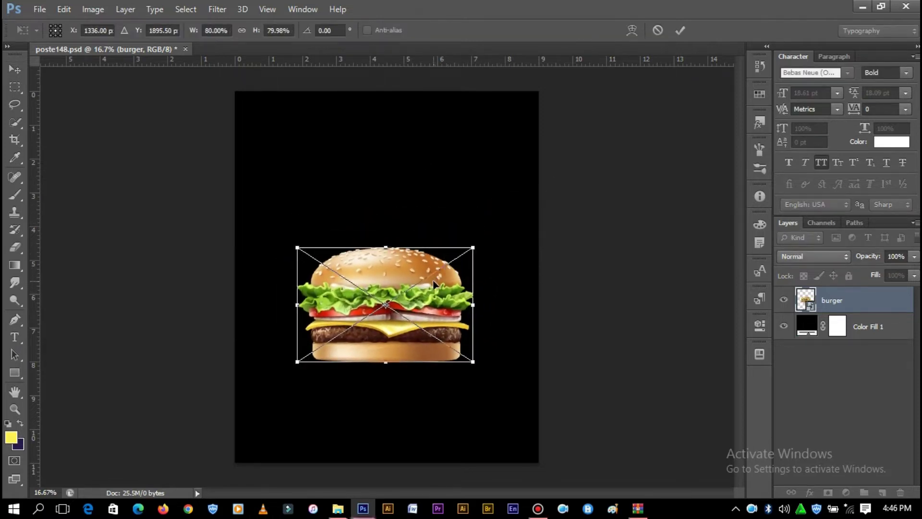
pyautogui.click(681, 30)
pyautogui.hotkey('ctrl', '+')
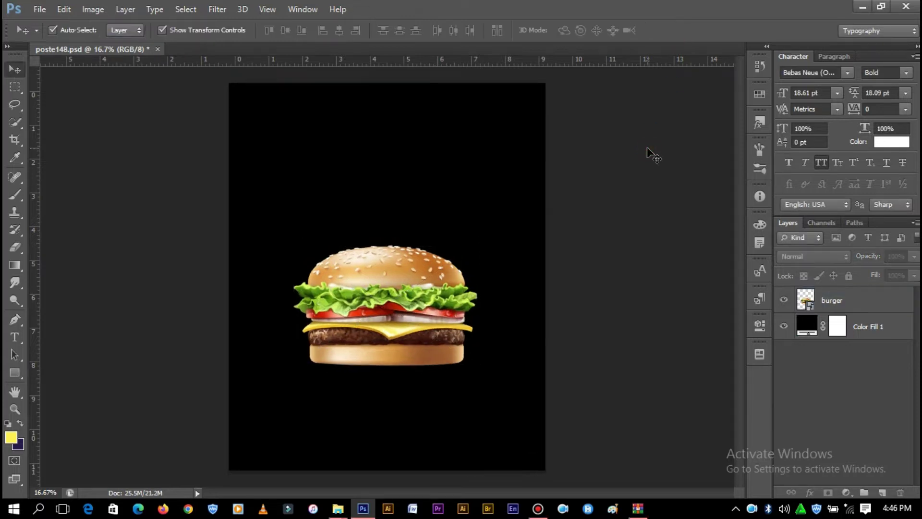
# Try a dark red colour for the Color Fill 1 background
pyautogui.doubleClick(813, 325)
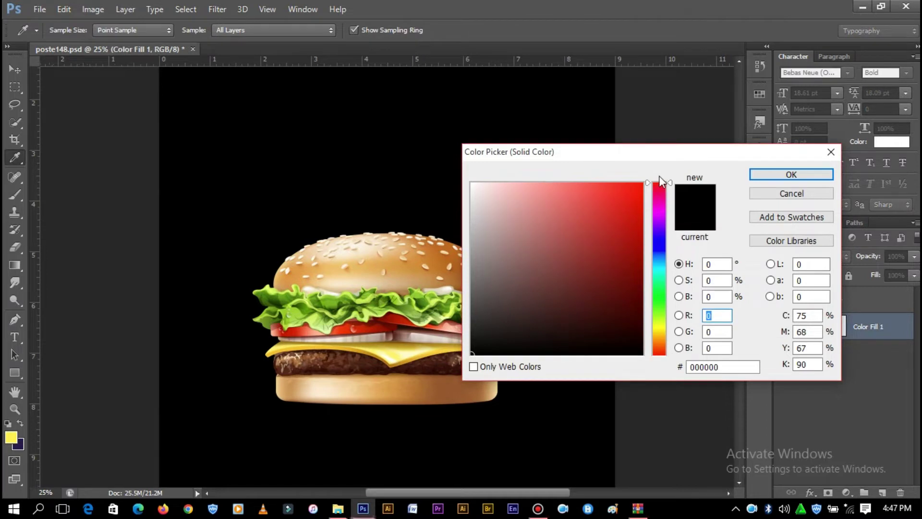
pyautogui.click(637, 248)
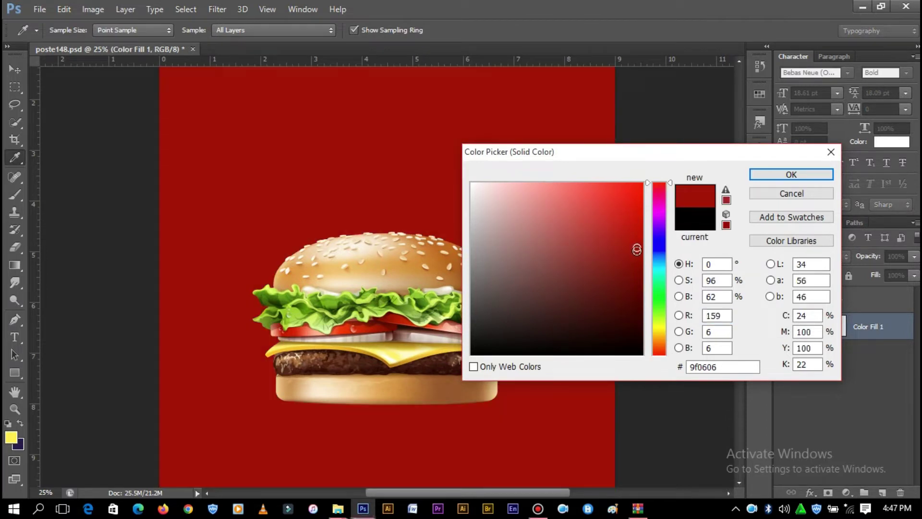
pyautogui.moveTo(637, 249); pyautogui.dragTo(644, 279)
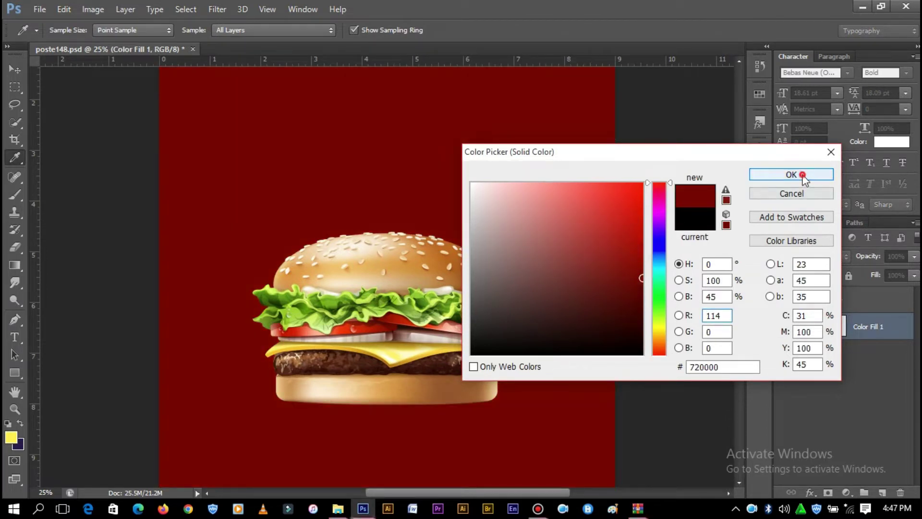
pyautogui.click(803, 176)
pyautogui.press('v')
pyautogui.hotkey('ctrl', '-')
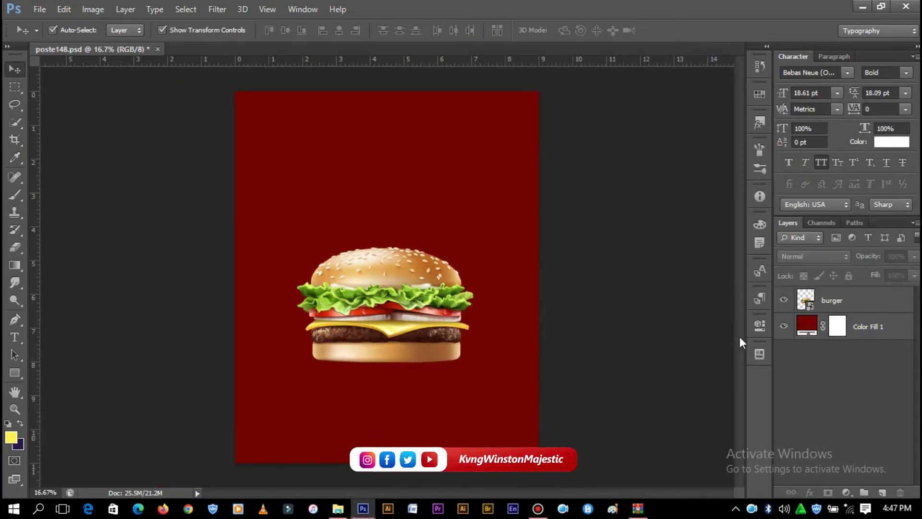
# Recolour the background fill to a very dark green, #233210
pyautogui.doubleClick(801, 327)
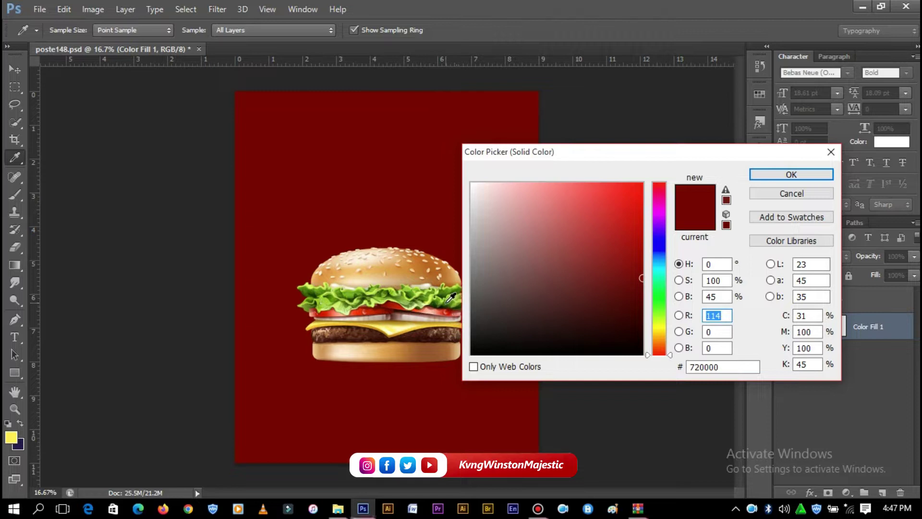
pyautogui.click(659, 314)
pyautogui.click(625, 286)
pyautogui.click(625, 305)
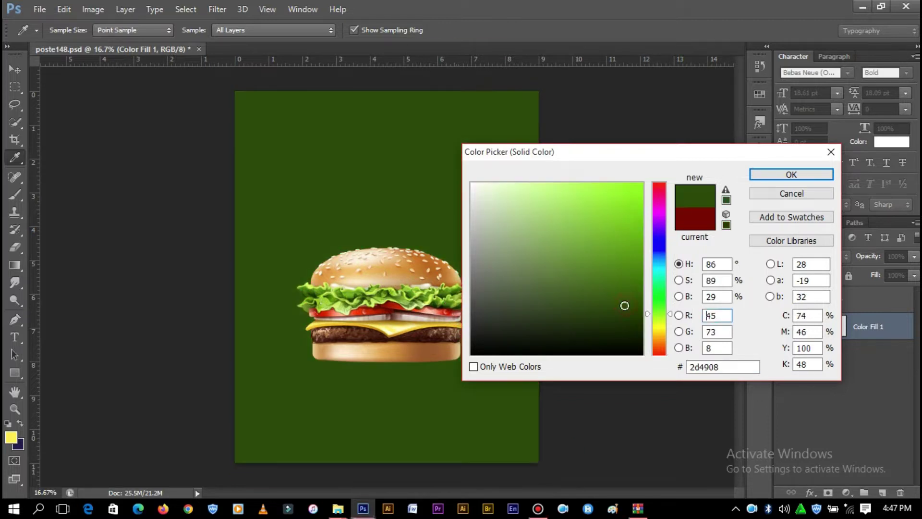
pyautogui.click(616, 309)
pyautogui.click(615, 319)
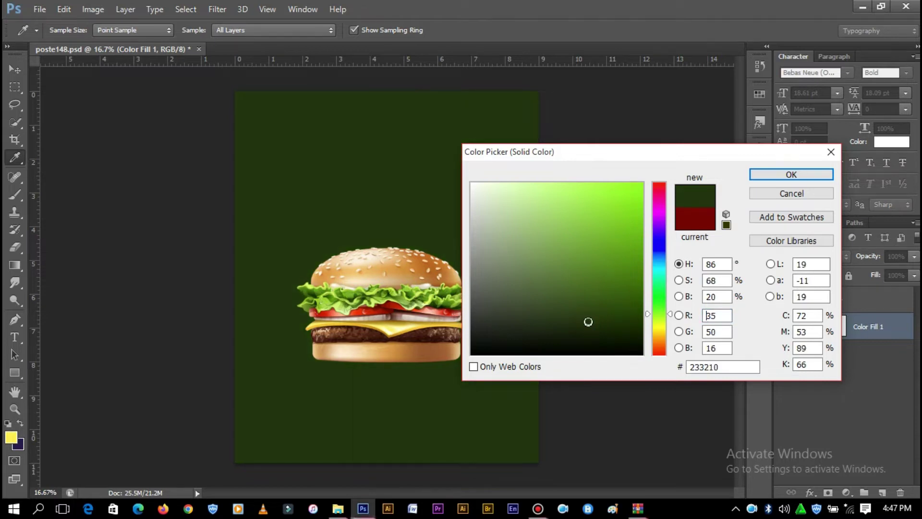
pyautogui.click(759, 177)
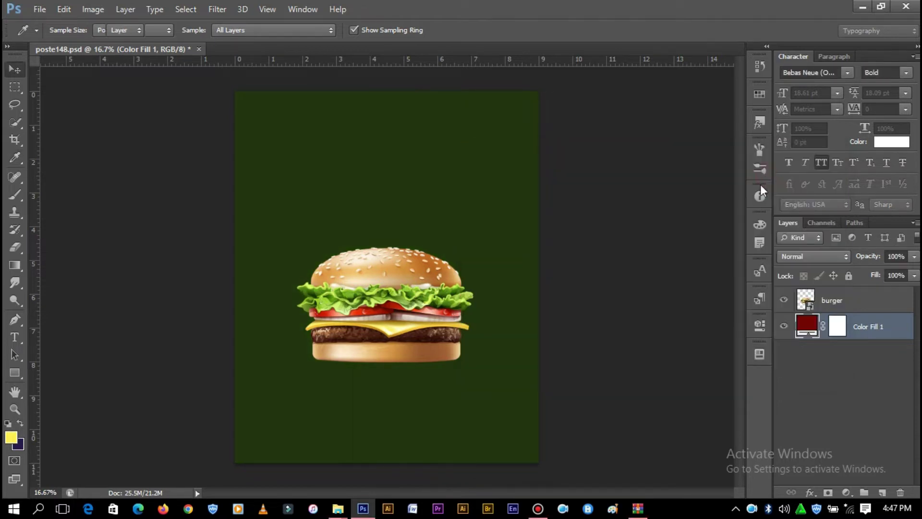
pyautogui.click(882, 494)
# Set the foreground to a lighter green and enlarge the brush to 1521 px
pyautogui.click(10, 437)
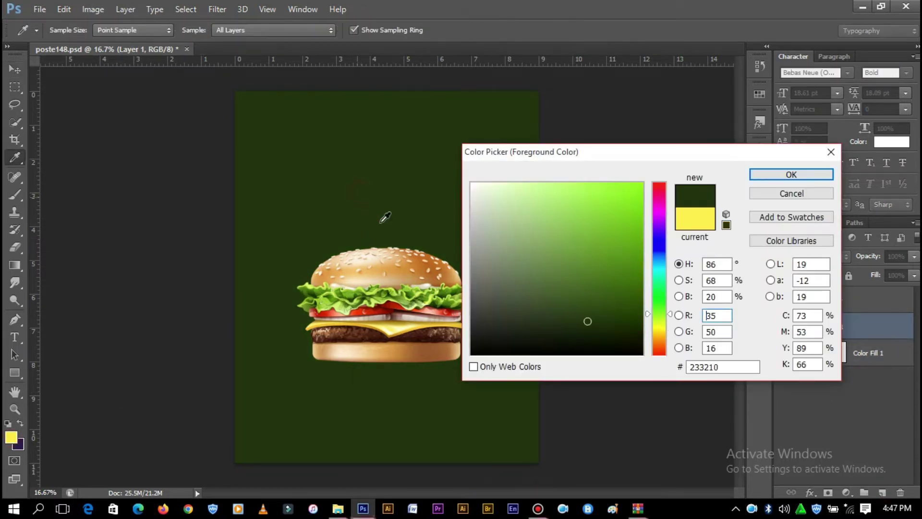
pyautogui.click(589, 297)
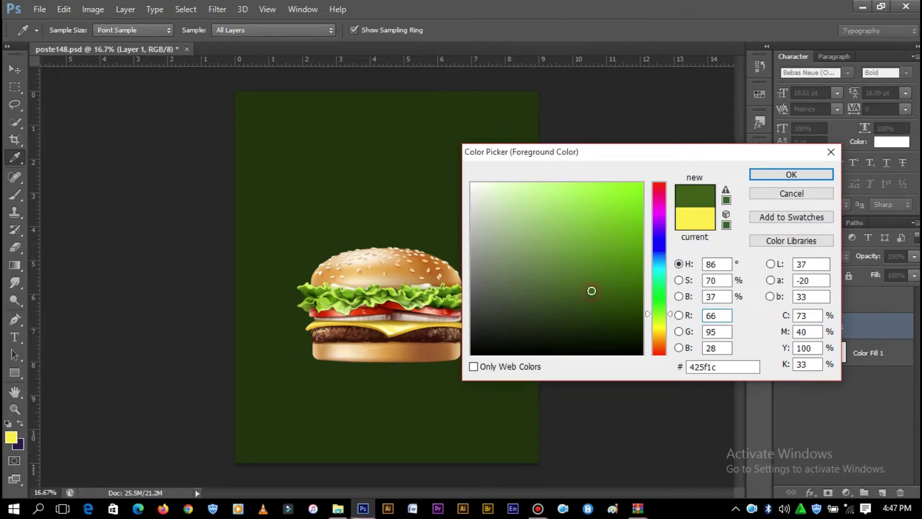
pyautogui.click(779, 175)
pyautogui.click(15, 195)
pyautogui.rightClick(410, 281)
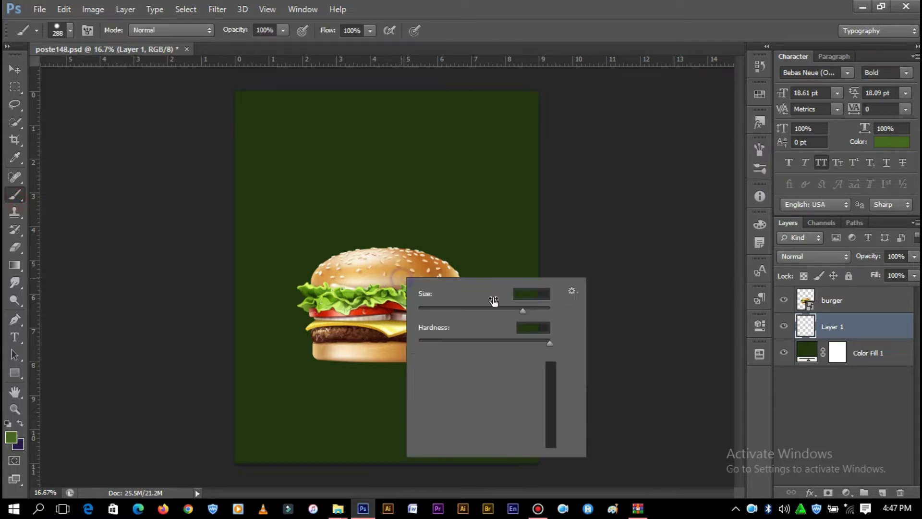
pyautogui.click(540, 311)
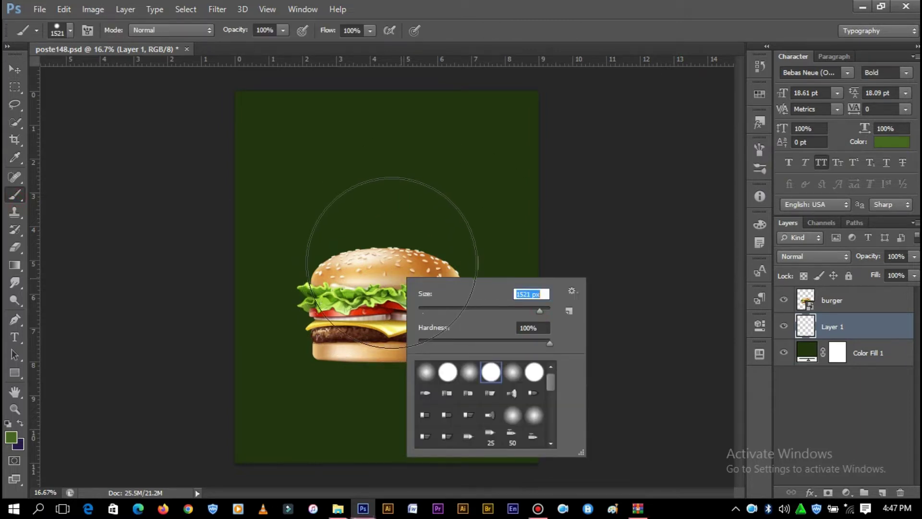
pyautogui.click(383, 268)
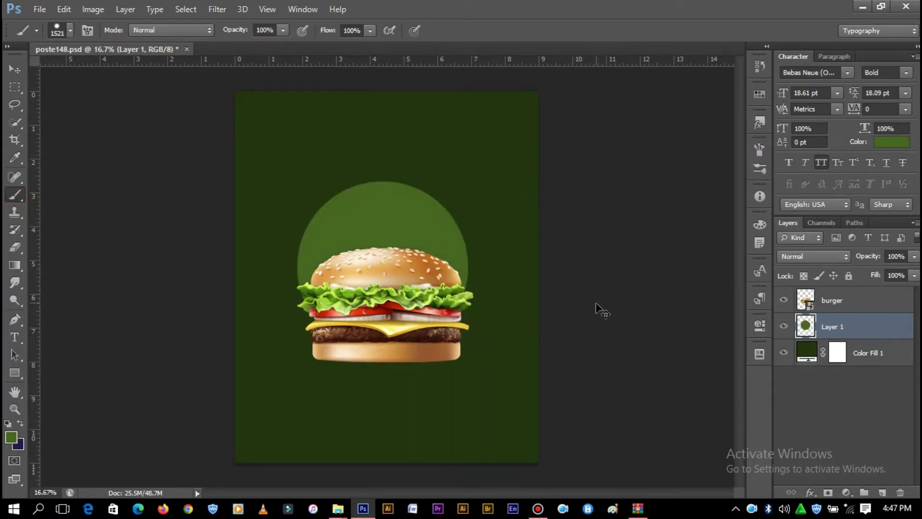
pyautogui.hotkey('ctrl', 'z')
# Soften the brush to 0% hardness and paint a green glow behind the burger top
pyautogui.rightClick(15, 194)
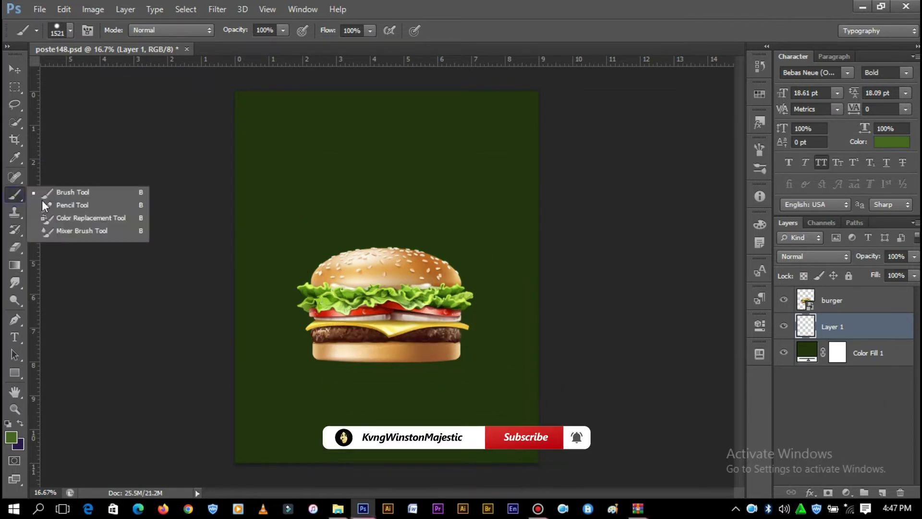
pyautogui.click(409, 187)
pyautogui.rightClick(408, 187)
pyautogui.moveTo(552, 246); pyautogui.dragTo(423, 246)
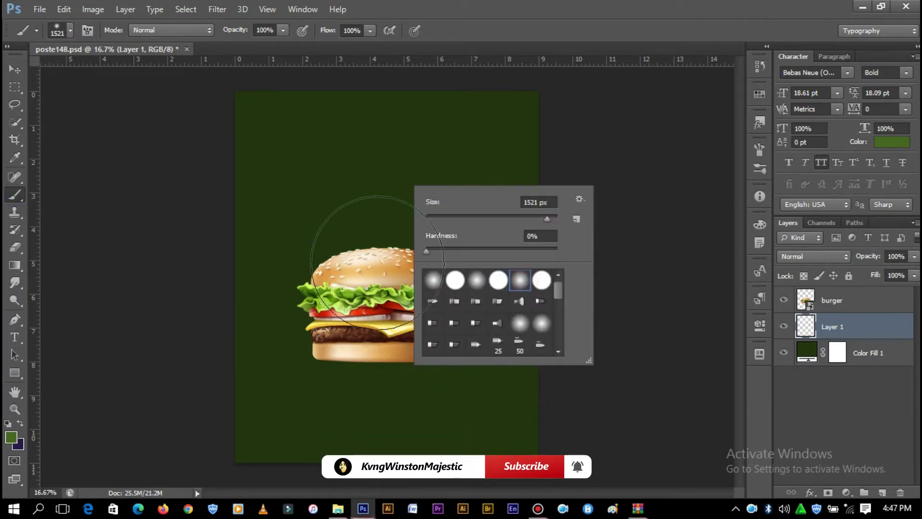
pyautogui.press('Return')
pyautogui.click(380, 226)
# Try an extra glow stroke over the upper poster, undo it, and deselect the glow layer
pyautogui.rightClick(407, 250)
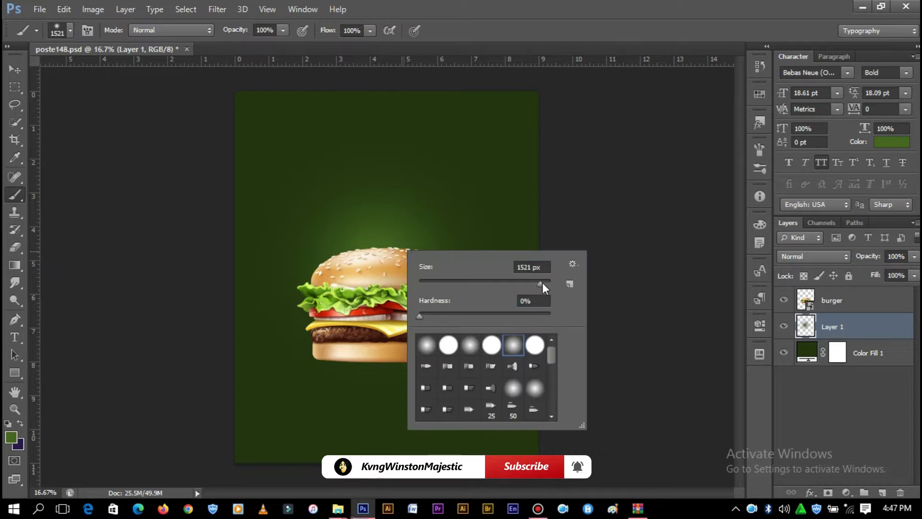
pyautogui.press('Return')
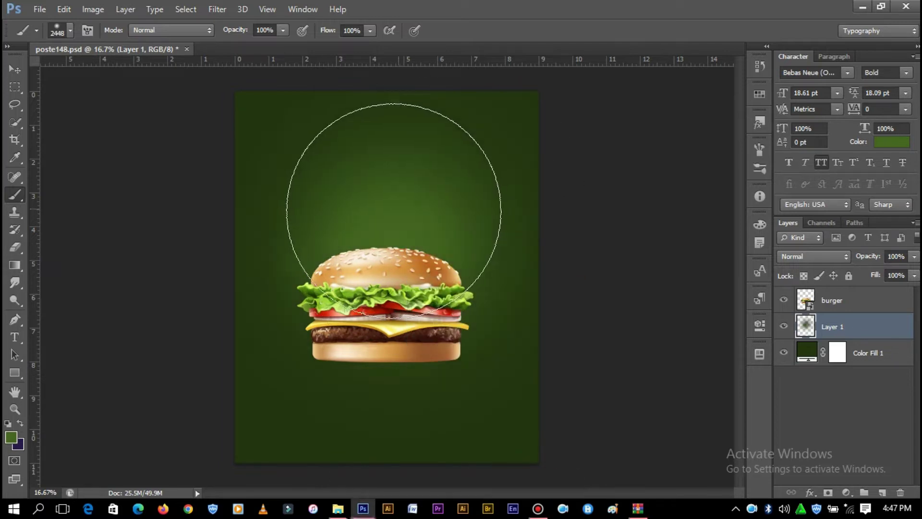
pyautogui.click(396, 192)
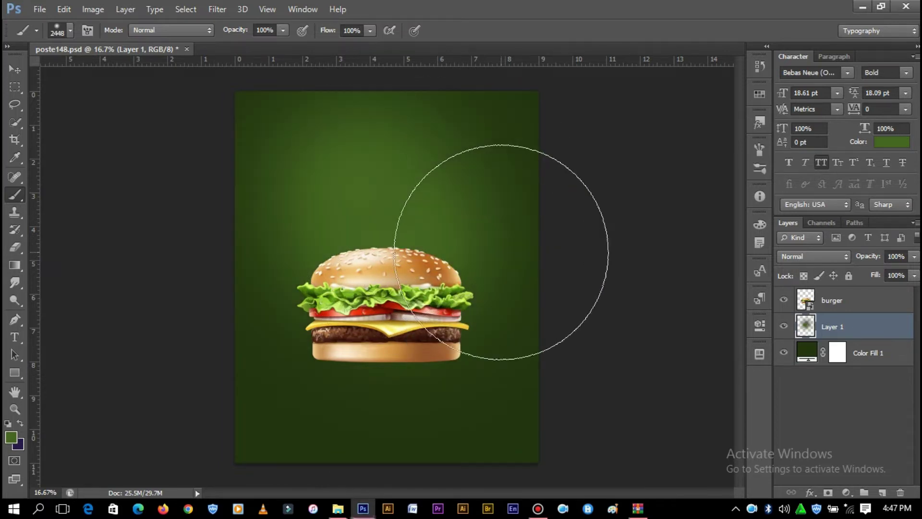
pyautogui.hotkey('ctrl', 'z')
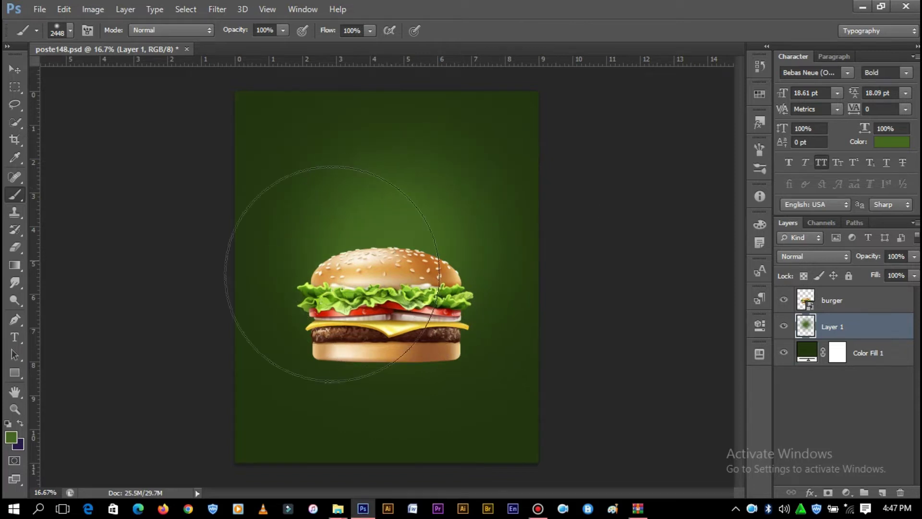
pyautogui.click(15, 70)
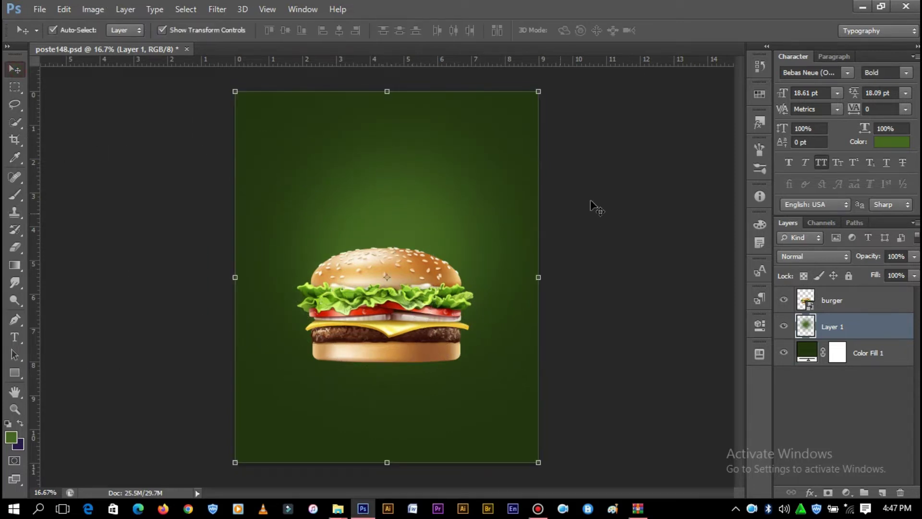
pyautogui.click(618, 192)
pyautogui.hotkey('ctrl', '+')
pyautogui.scroll(-1, 596, 240)
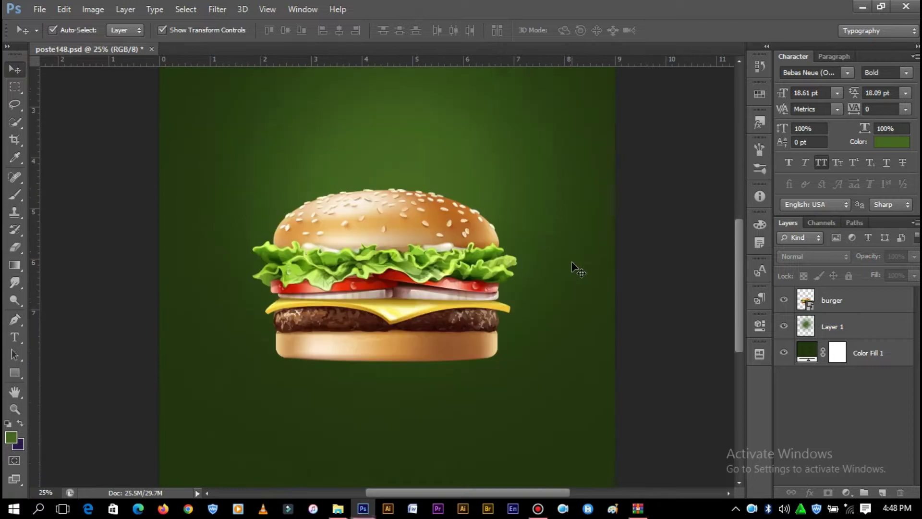
pyautogui.scroll(-1, 577, 268)
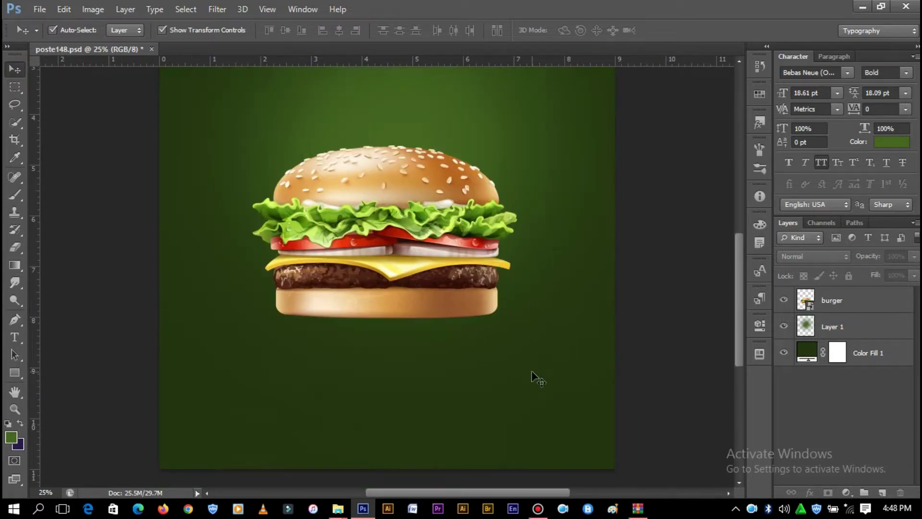
# Draw a wide rectangle across the poster's lower part, filled yellow
pyautogui.click(14, 373)
pyautogui.moveTo(118, 291)
pyautogui.mouseDown()
pyautogui.moveTo(661, 462)
pyautogui.moveTo(652, 479)
pyautogui.mouseUp()
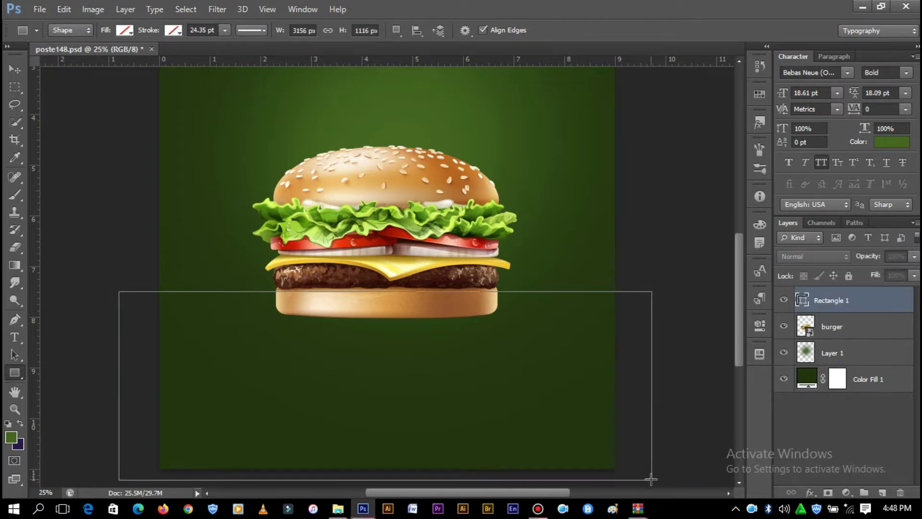
pyautogui.click(125, 30)
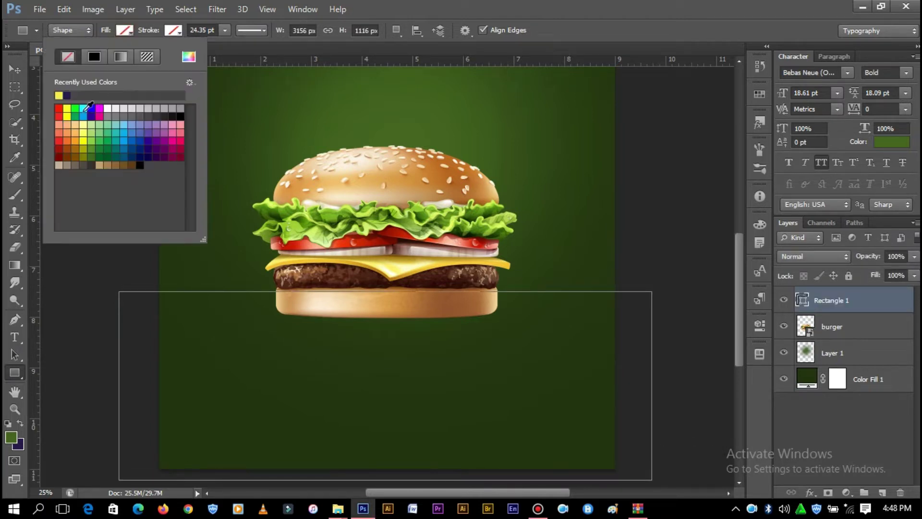
pyautogui.click(60, 95)
# Recolour the bottom rectangle to dark green #1f2d0e
pyautogui.click(11, 436)
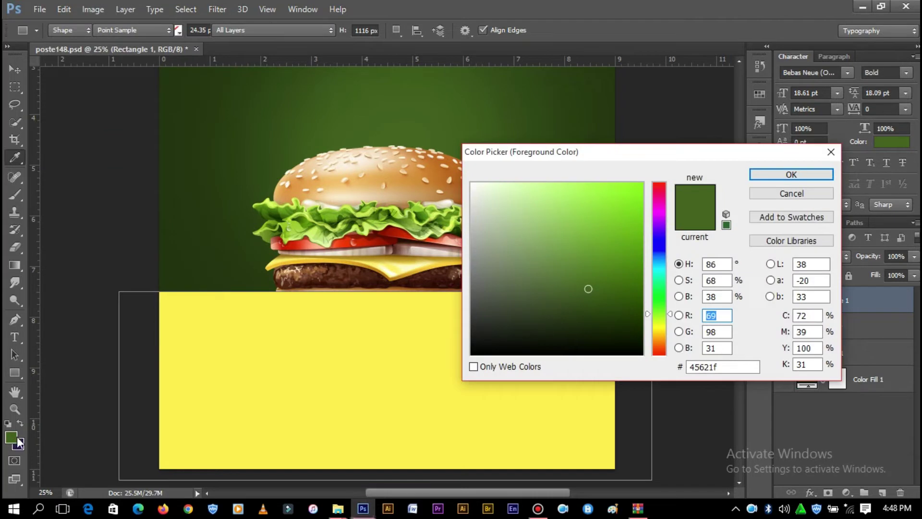
pyautogui.click(238, 250)
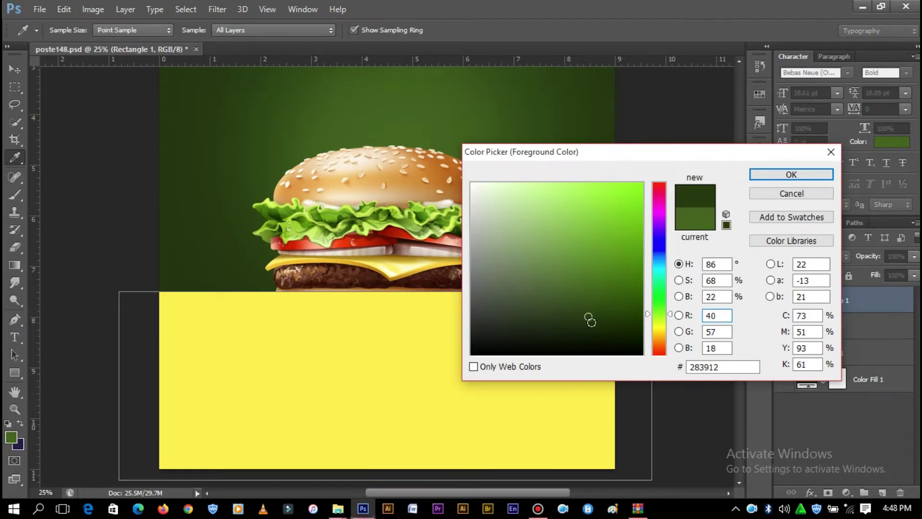
pyautogui.click(591, 324)
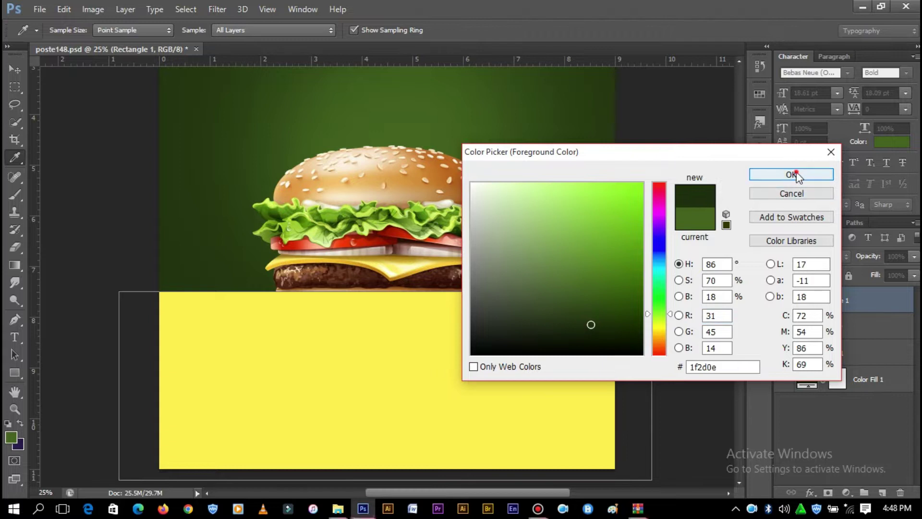
pyautogui.click(796, 174)
pyautogui.click(14, 69)
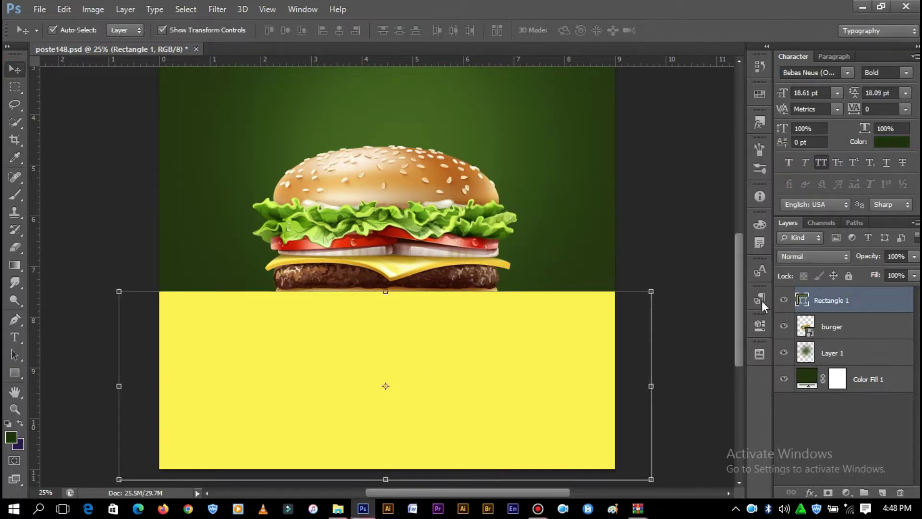
pyautogui.doubleClick(803, 300)
pyautogui.click(11, 437)
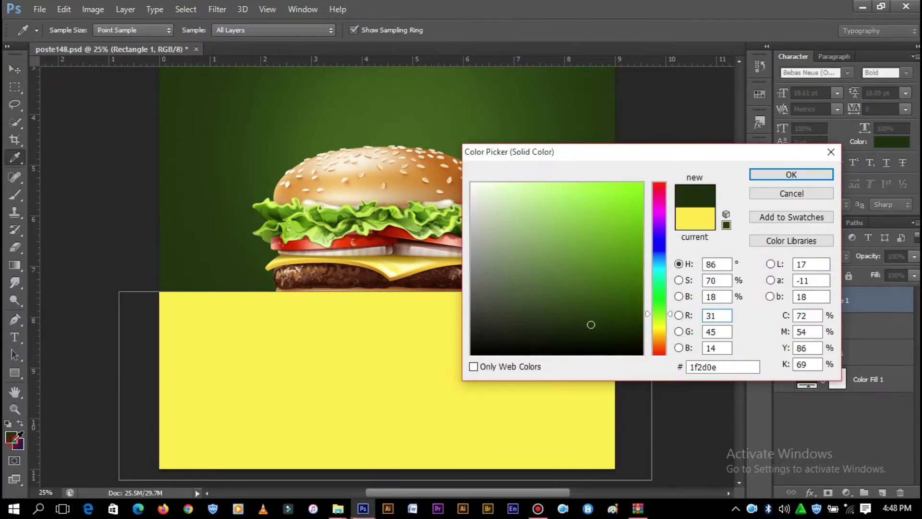
pyautogui.click(777, 178)
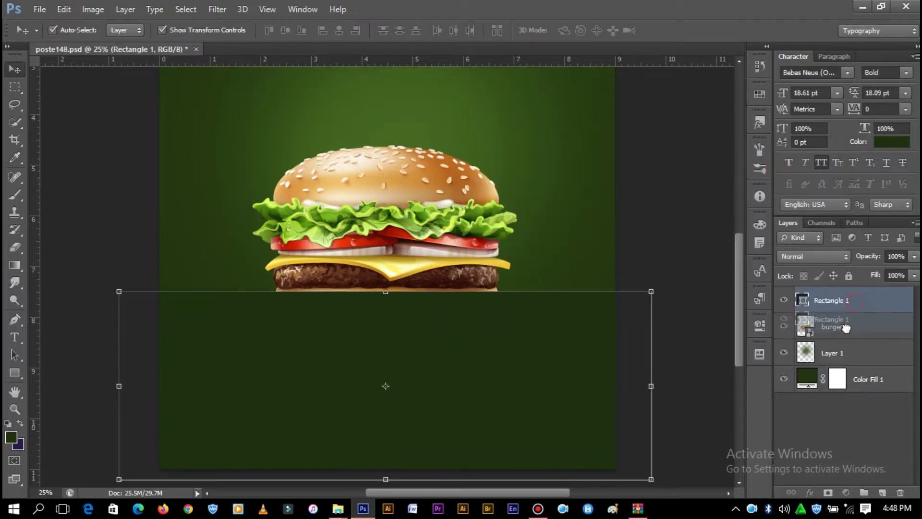
# Move the rectangle layer below the burger and nudge the floor slightly up
pyautogui.moveTo(860, 293); pyautogui.dragTo(844, 332)
pyautogui.moveTo(544, 352); pyautogui.dragTo(544, 342)
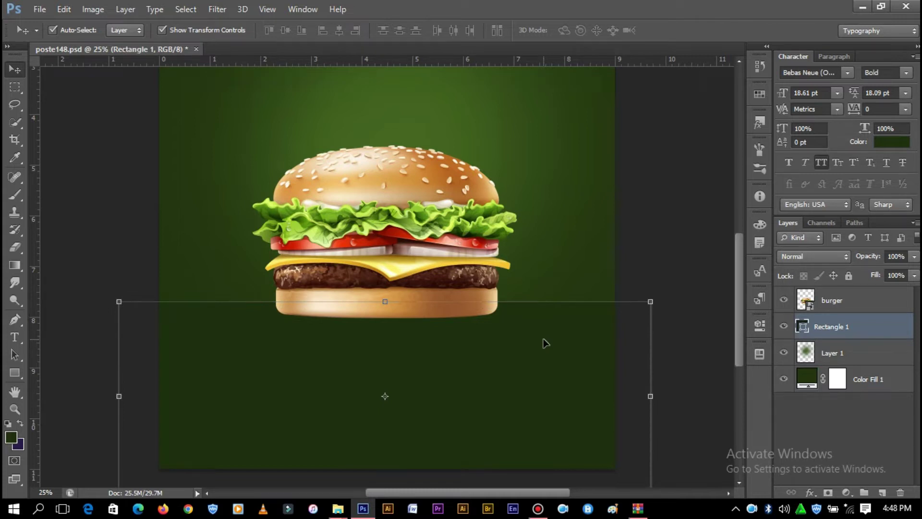
pyautogui.moveTo(548, 341); pyautogui.dragTo(548, 325)
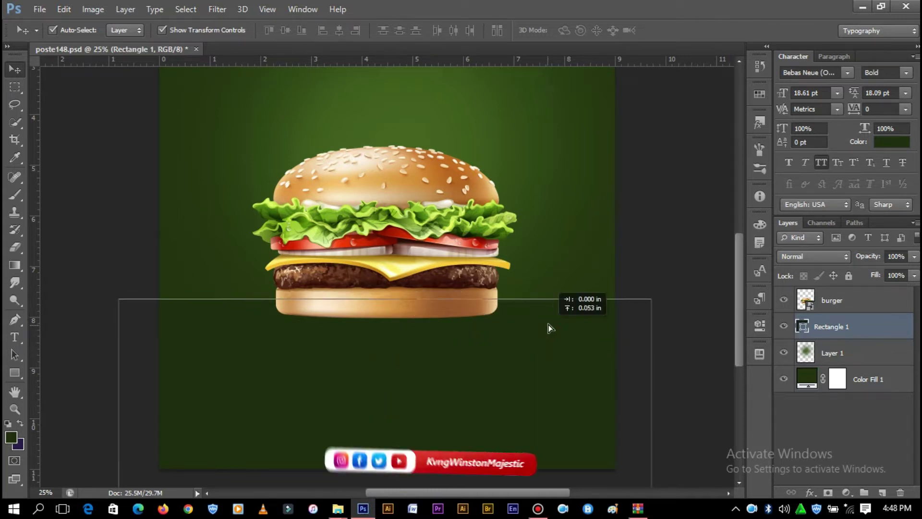
pyautogui.click(717, 183)
# Draw a tall shape rectangle on the poster's left and fill it dark green
pyautogui.press('u')
pyautogui.scroll(3, 342, 85)
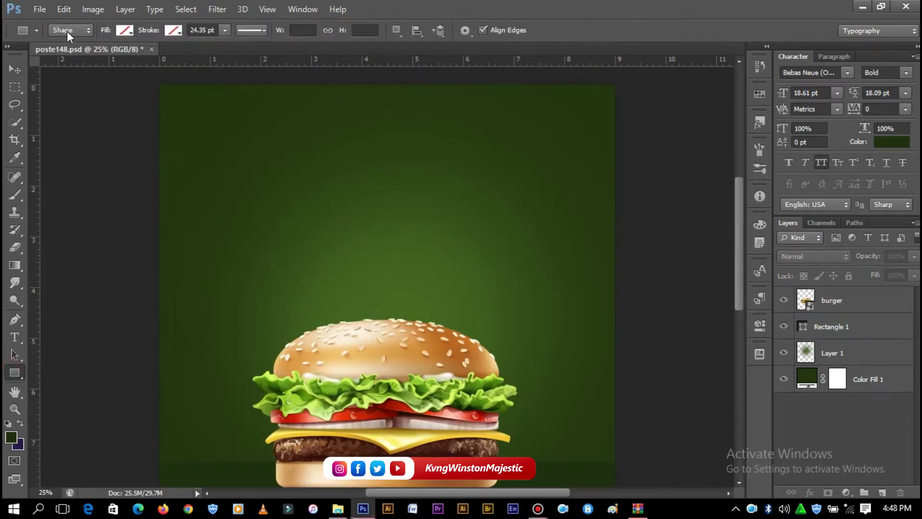
pyautogui.click(67, 31)
pyautogui.click(151, 25)
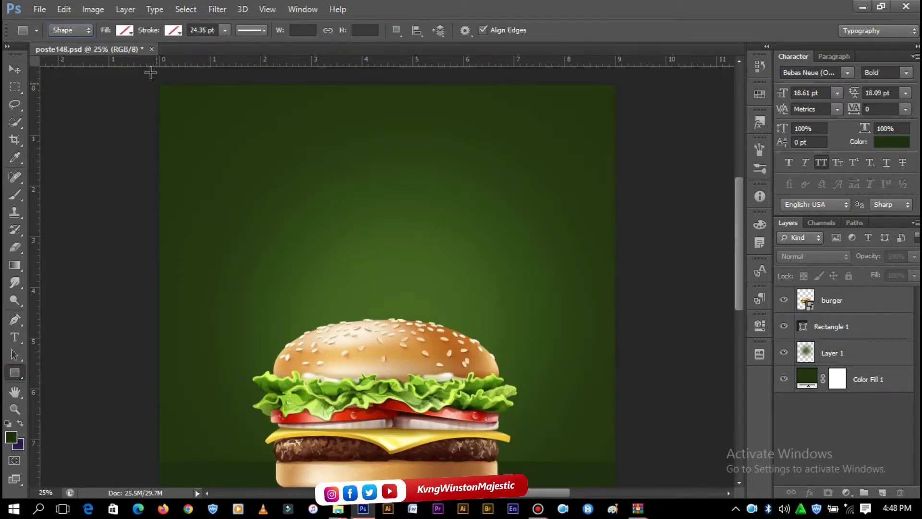
pyautogui.moveTo(35, 288)
pyautogui.mouseDown()
pyautogui.moveTo(390, 494)
pyautogui.moveTo(149, 102)
pyautogui.mouseUp()
pyautogui.click(126, 31)
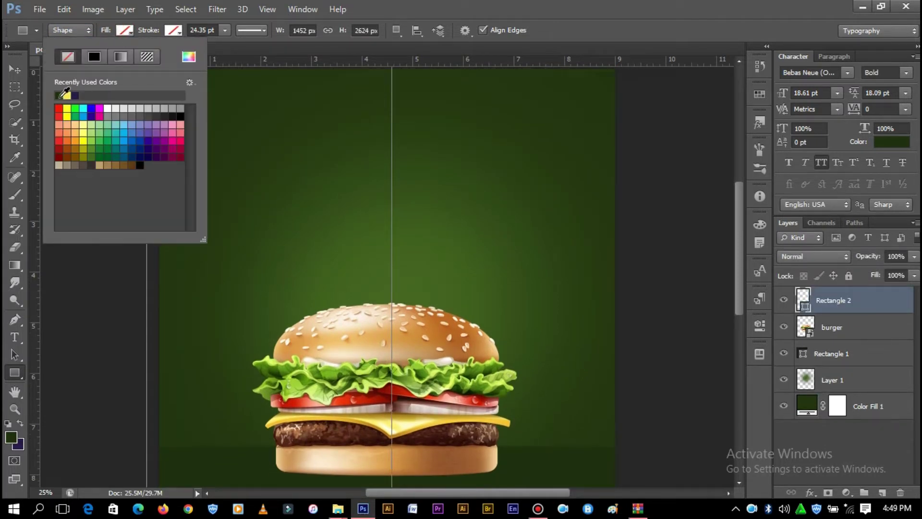
pyautogui.click(61, 95)
# Move the rectangle below the burger, widen, stretch and rotate it to about -11.75°
pyautogui.click(14, 69)
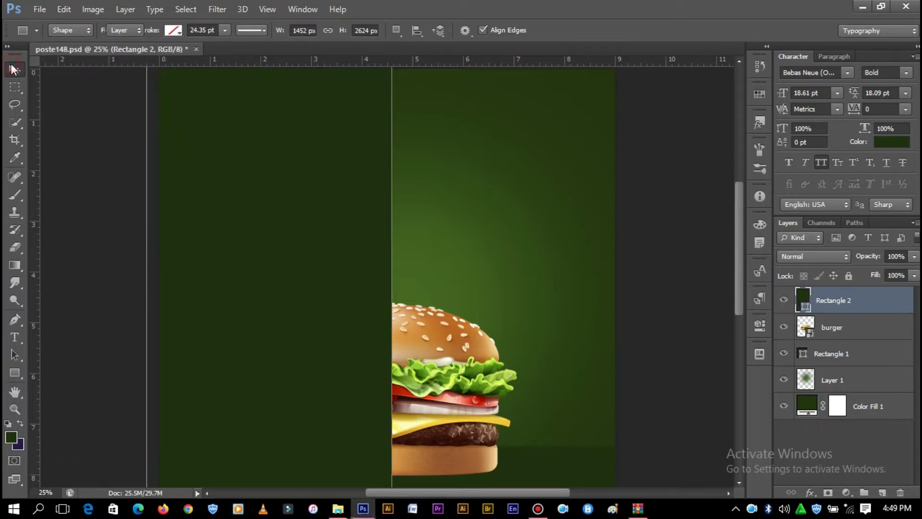
pyautogui.moveTo(834, 300); pyautogui.dragTo(860, 366)
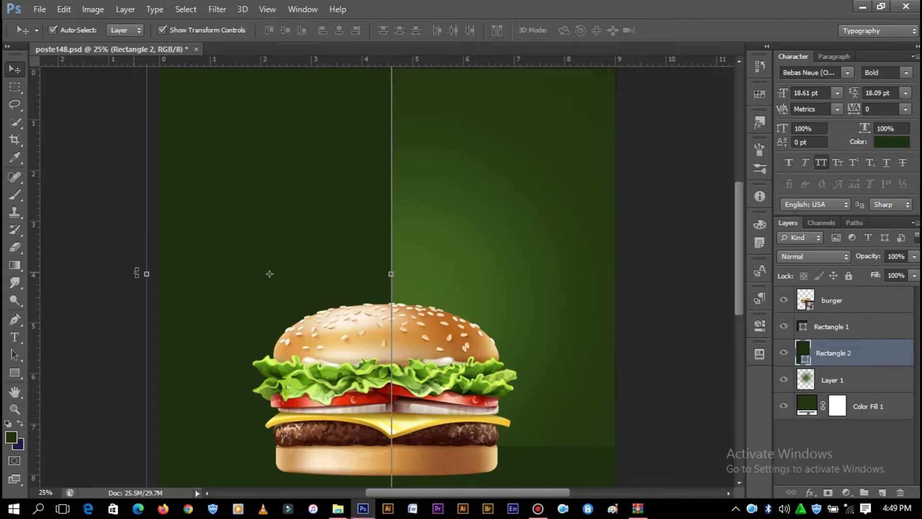
pyautogui.moveTo(143, 272); pyautogui.dragTo(92, 272)
pyautogui.moveTo(413, 260)
pyautogui.mouseDown()
pyautogui.moveTo(387, 240)
pyautogui.moveTo(417, 383)
pyautogui.mouseUp()
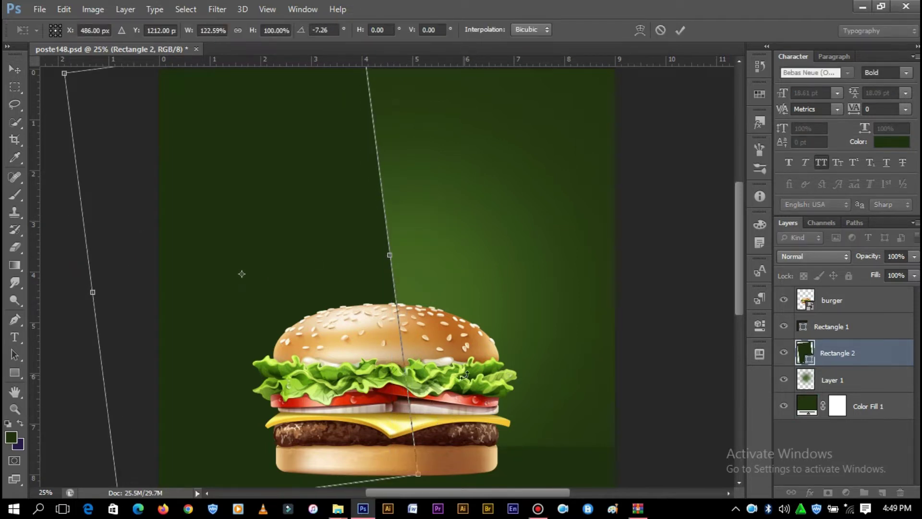
pyautogui.hotkey('ctrl', '-')
pyautogui.moveTo(328, 357); pyautogui.dragTo(331, 380)
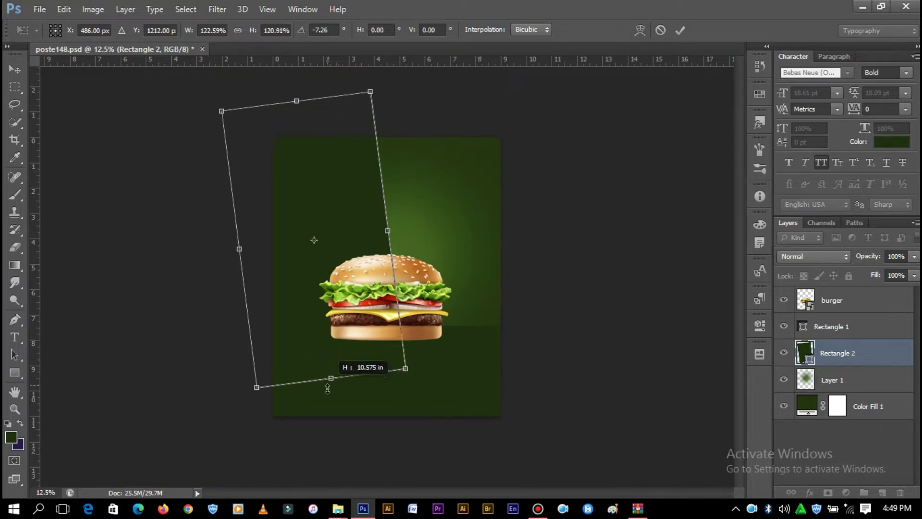
pyautogui.moveTo(431, 372); pyautogui.dragTo(442, 363)
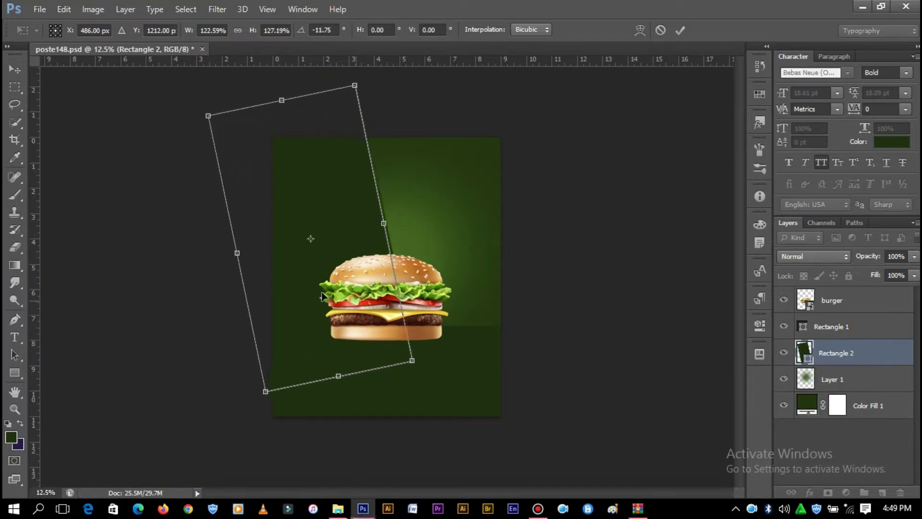
pyautogui.moveTo(363, 262); pyautogui.dragTo(312, 252)
# Commit the beam's rotation and stretch, then select the slanted beam
pyautogui.click(680, 31)
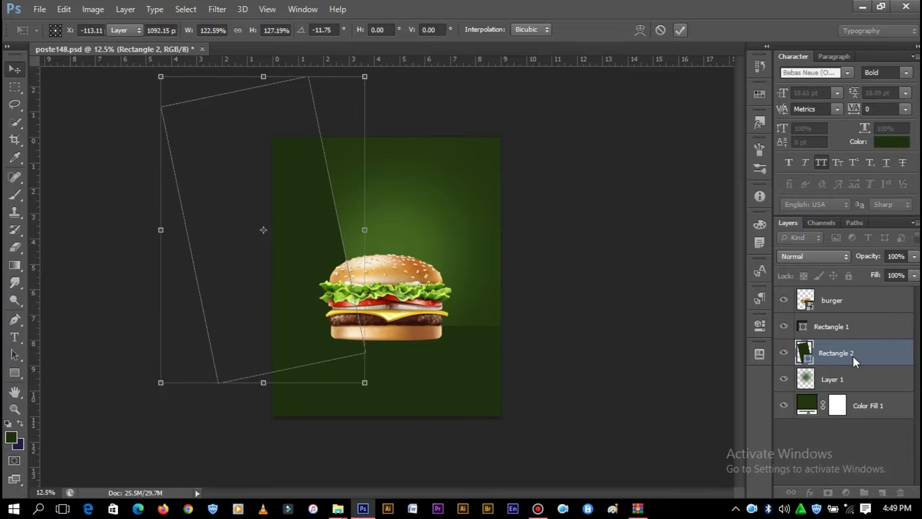
pyautogui.click(674, 191)
pyautogui.click(323, 258)
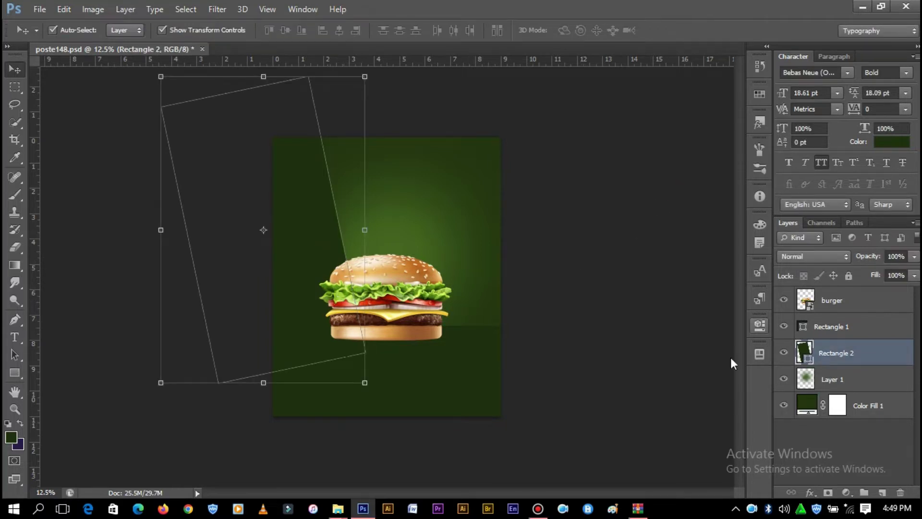
pyautogui.hotkey('ctrl', '+')
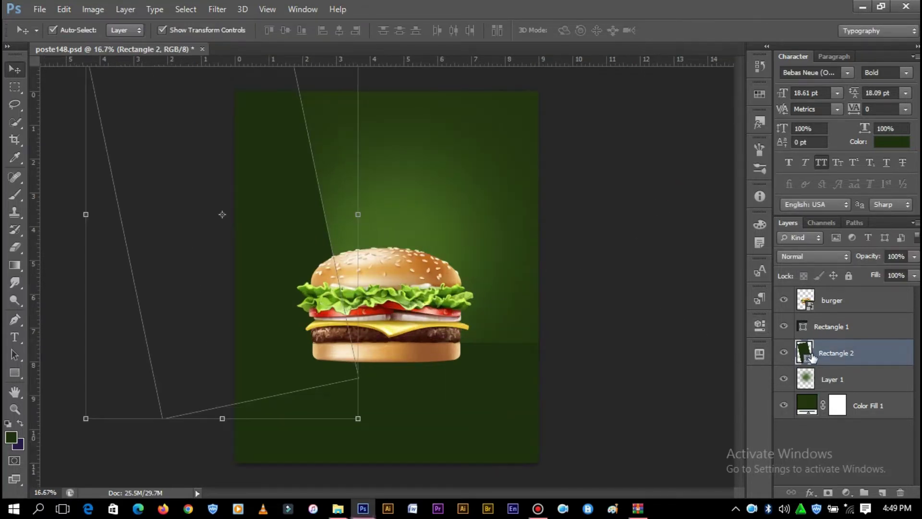
# Recolour Rectangle 2 to #44611f and nudge it slightly left
pyautogui.doubleClick(803, 353)
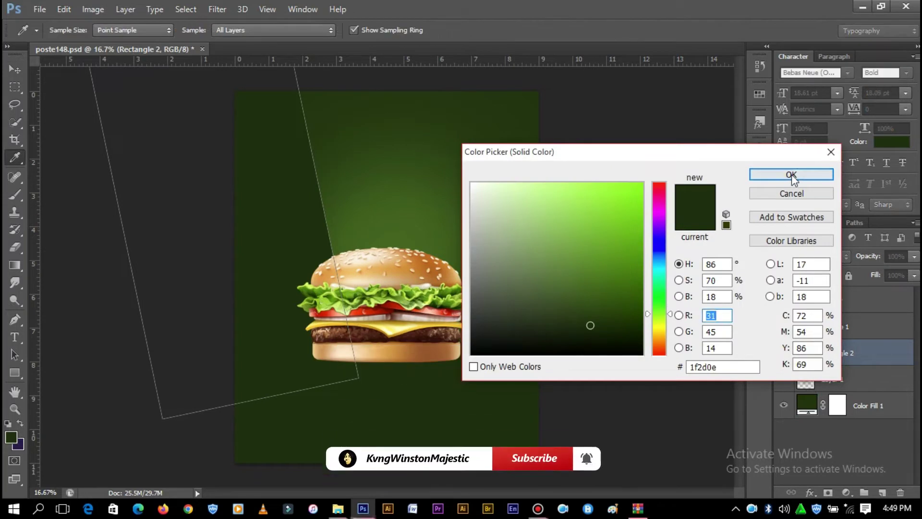
pyautogui.click(833, 152)
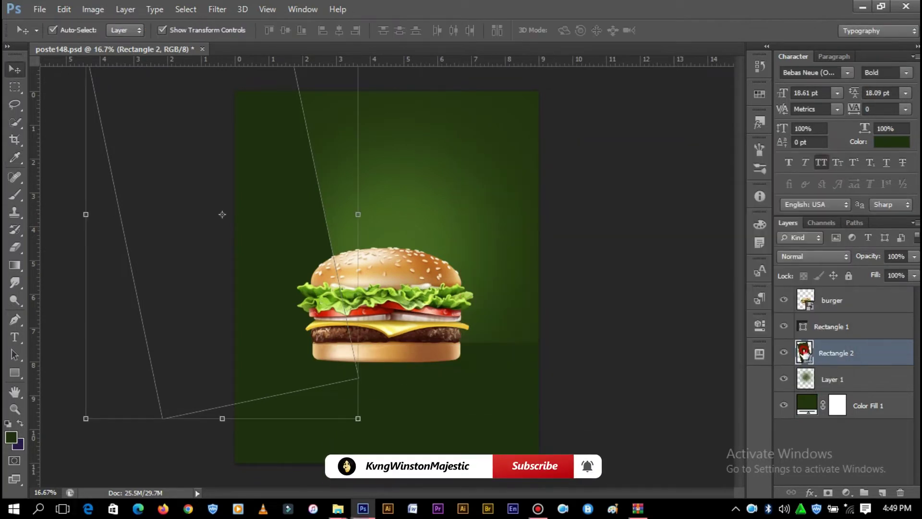
pyautogui.doubleClick(803, 353)
pyautogui.click(402, 219)
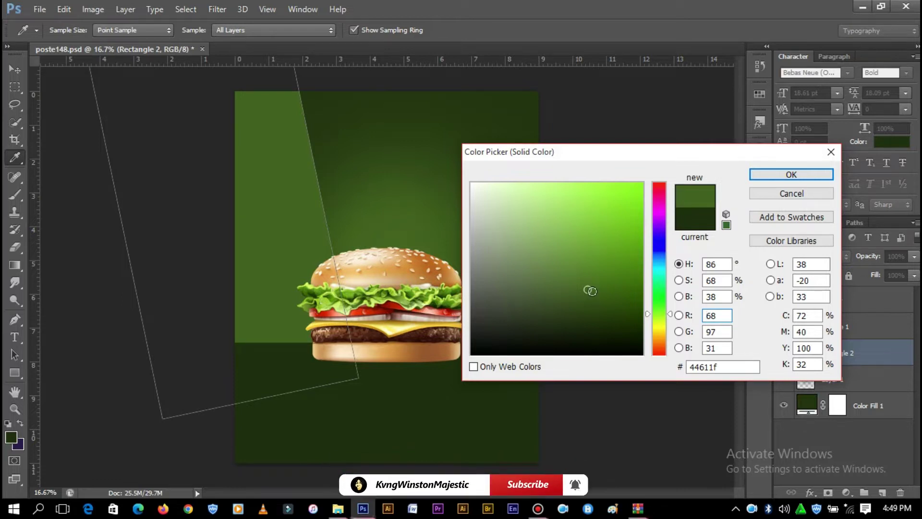
pyautogui.click(768, 174)
pyautogui.press('v')
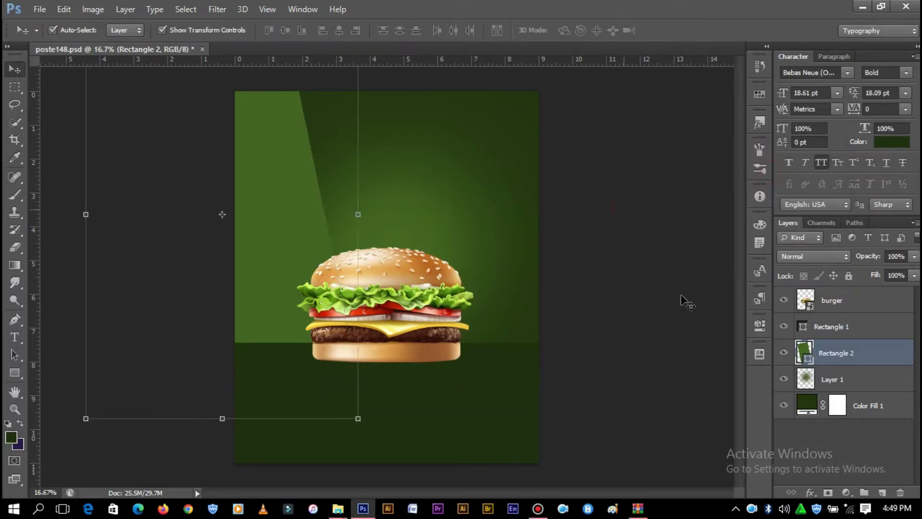
pyautogui.click(304, 226)
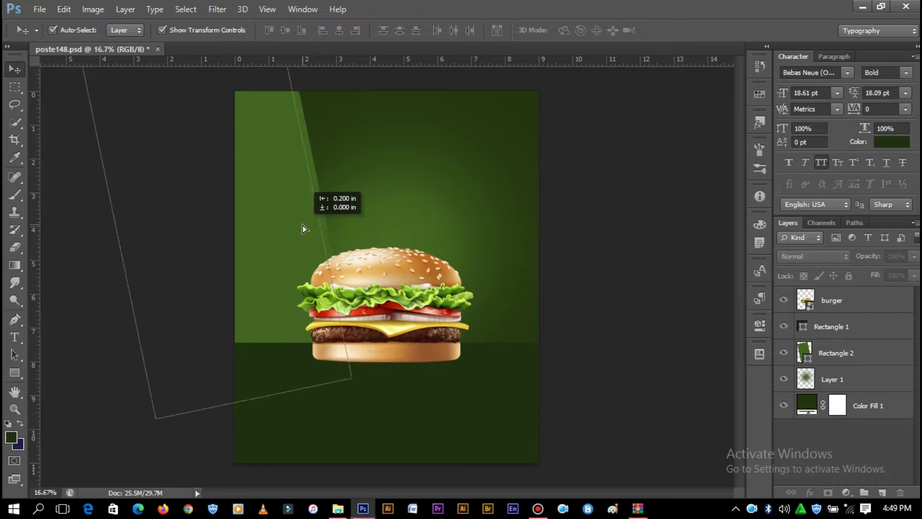
pyautogui.hotkey('shift', 'Left')
pyautogui.hotkey('shift', 'Left')
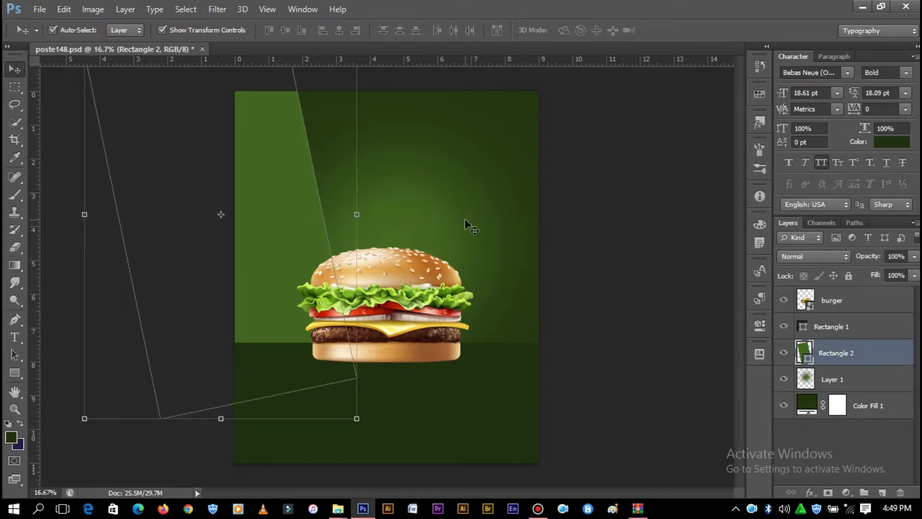
# Duplicate the beam, shift the copy left, and give it a darker green
pyautogui.moveTo(841, 367); pyautogui.dragTo(844, 338)
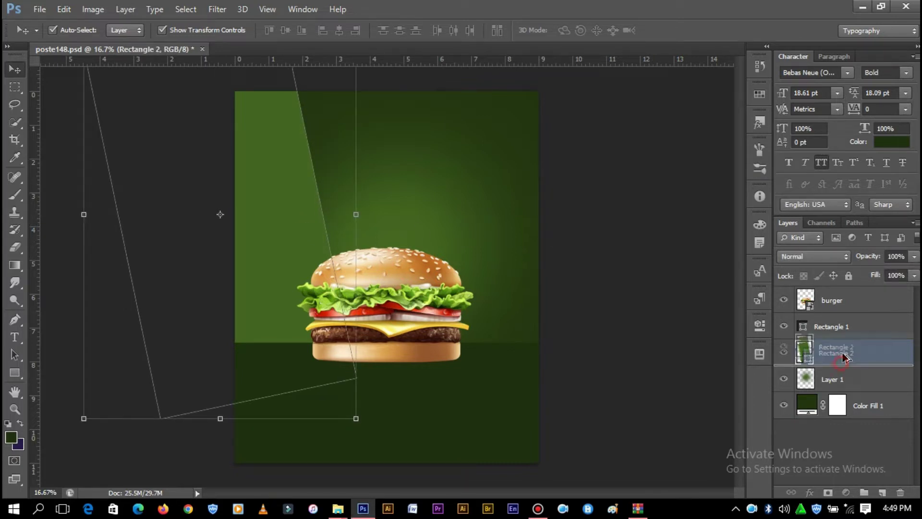
pyautogui.hotkey('shift', 'Left')
pyautogui.hotkey('shift', 'Left')
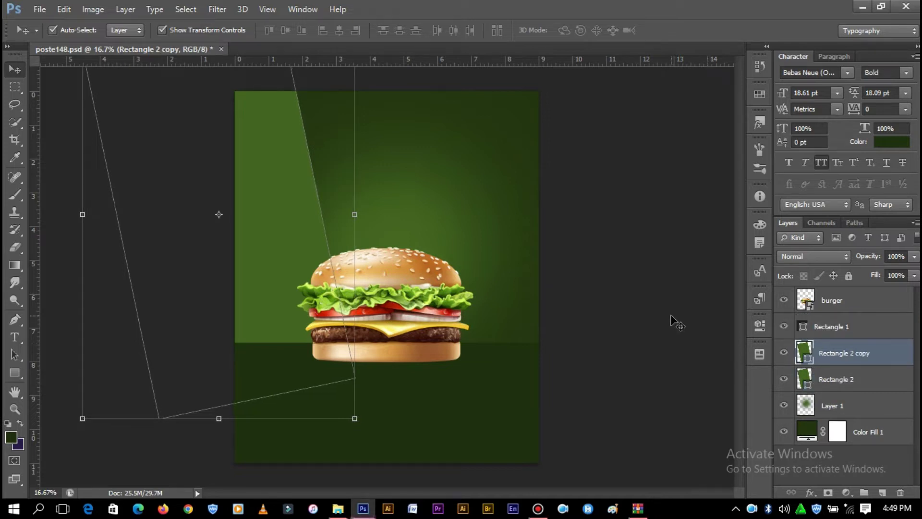
pyautogui.hotkey('shift', 'Left')
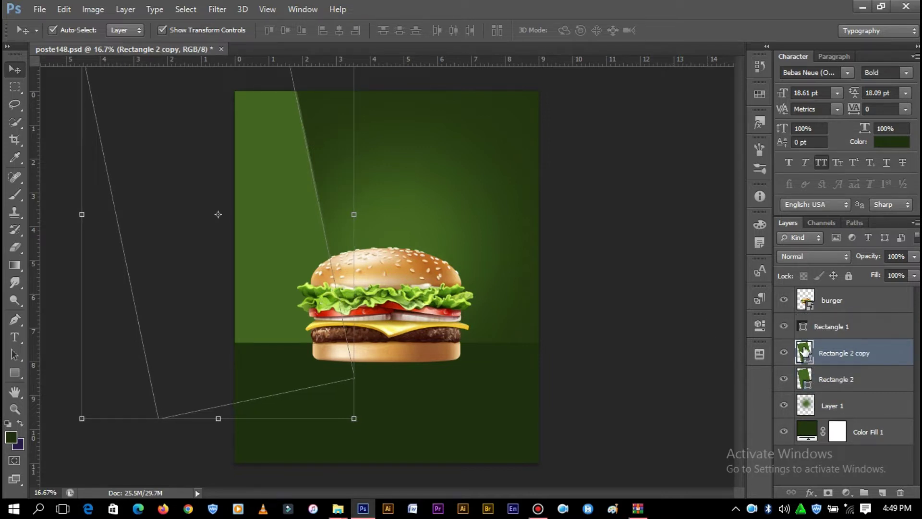
pyautogui.doubleClick(805, 352)
pyautogui.click(596, 311)
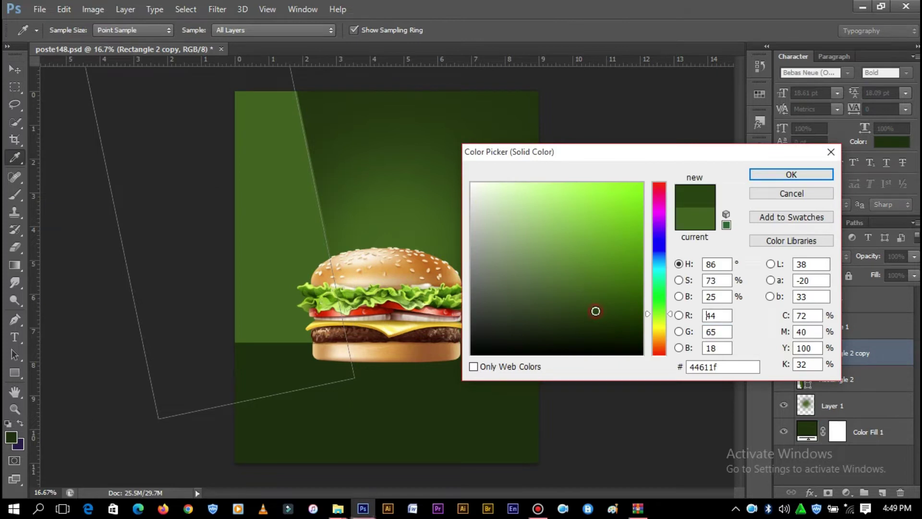
pyautogui.click(768, 174)
pyautogui.press('v')
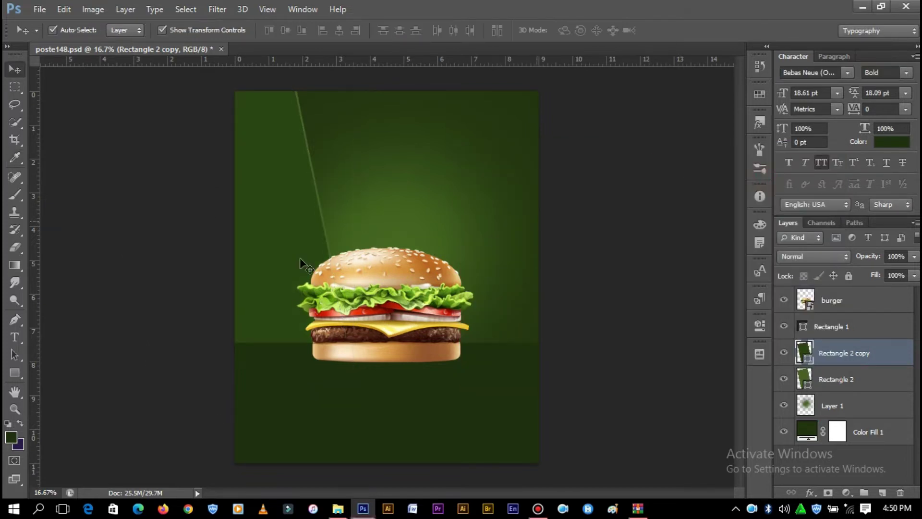
pyautogui.hotkey('ctrl', '+')
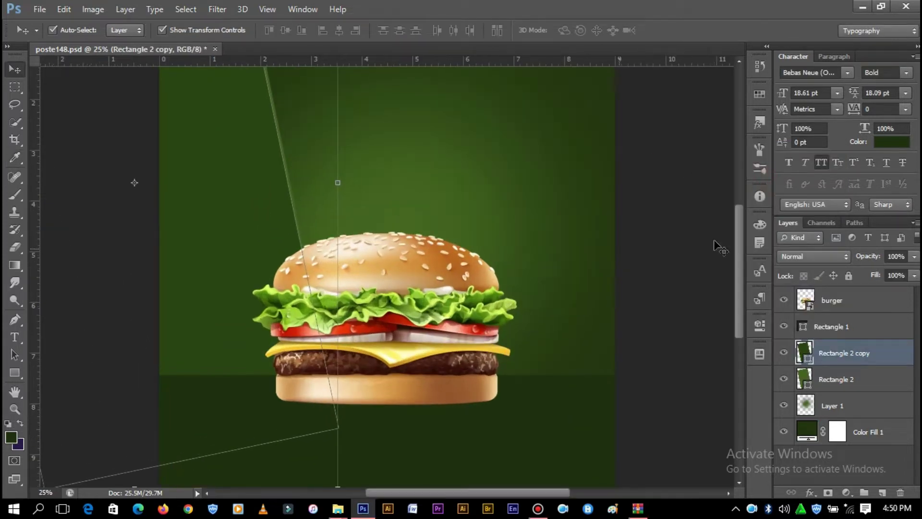
# Select both stripe layers and Alt-drag them further left to add another stripe
pyautogui.keyDown('shift'); pyautogui.click(845, 380); pyautogui.keyUp('shift')
pyautogui.moveTo(247, 220); pyautogui.dragTo(147, 234)
pyautogui.click(635, 164)
pyautogui.hotkey('ctrl', '-')
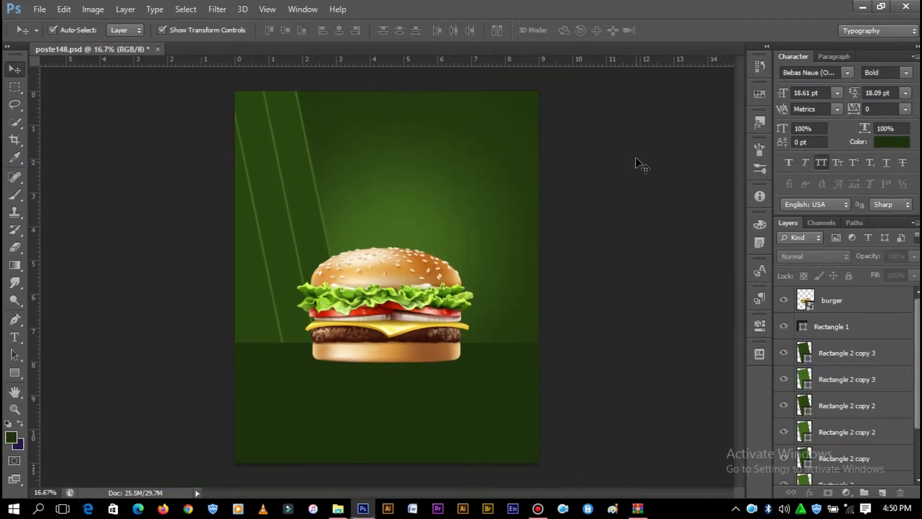
pyautogui.scroll(-2, 856, 384)
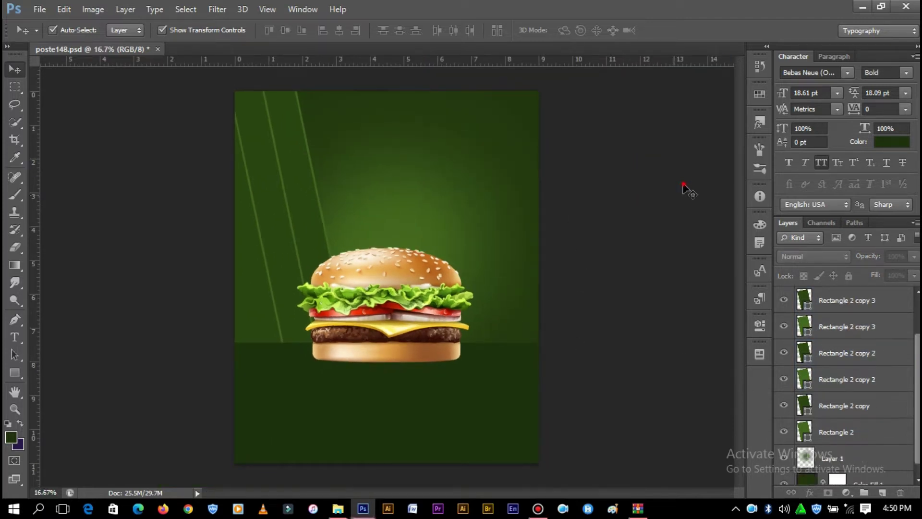
pyautogui.hotkey('ctrl', '+')
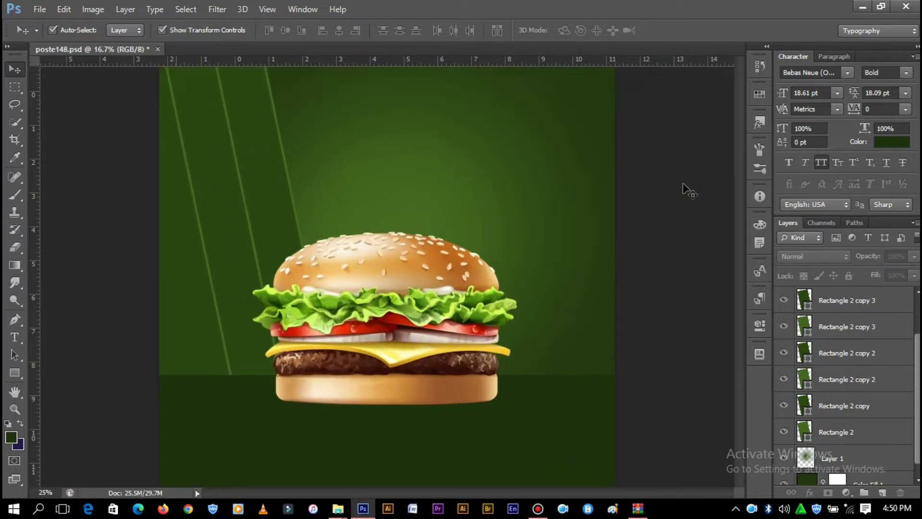
pyautogui.scroll(3, 435, 197)
# Add a new layer clipped to the Rectangle 2 copy stripe
pyautogui.click(264, 194)
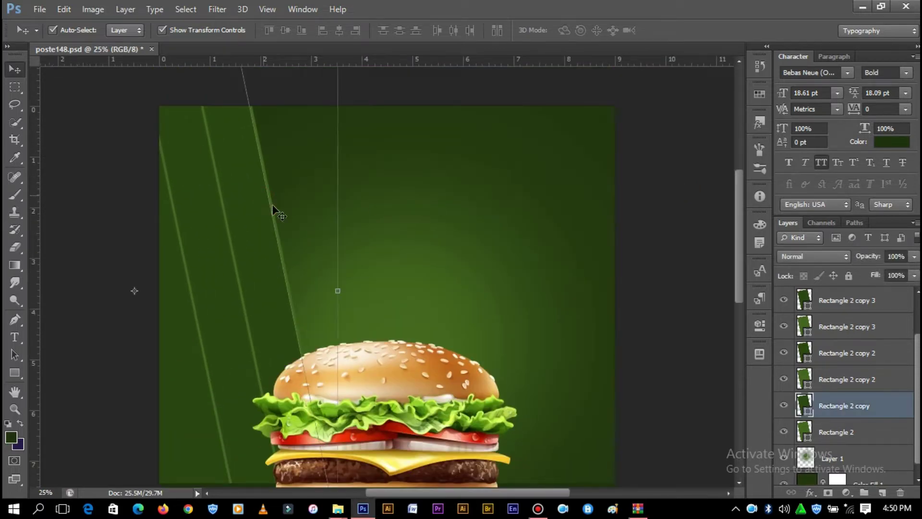
pyautogui.click(885, 493)
pyautogui.rightClick(860, 406)
pyautogui.click(644, 222)
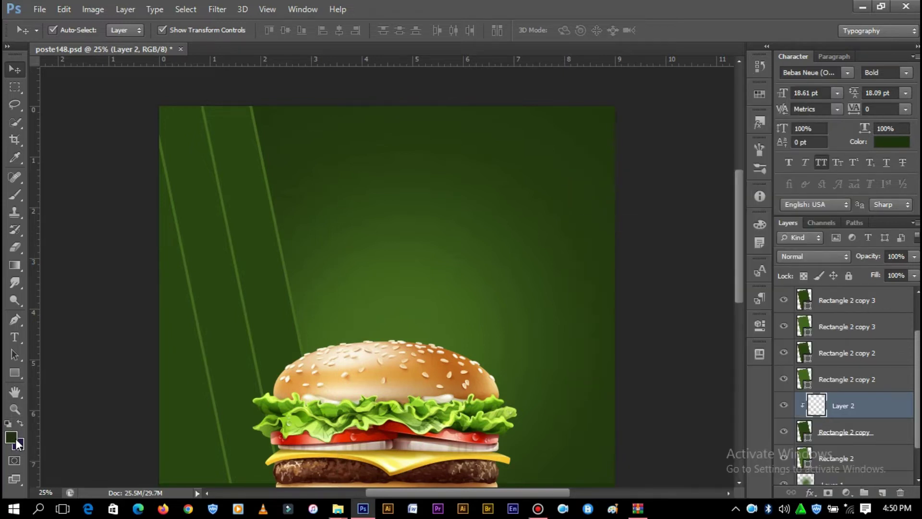
# Paint dark green shading down the wide stripe with a large soft brush
pyautogui.click(20, 198)
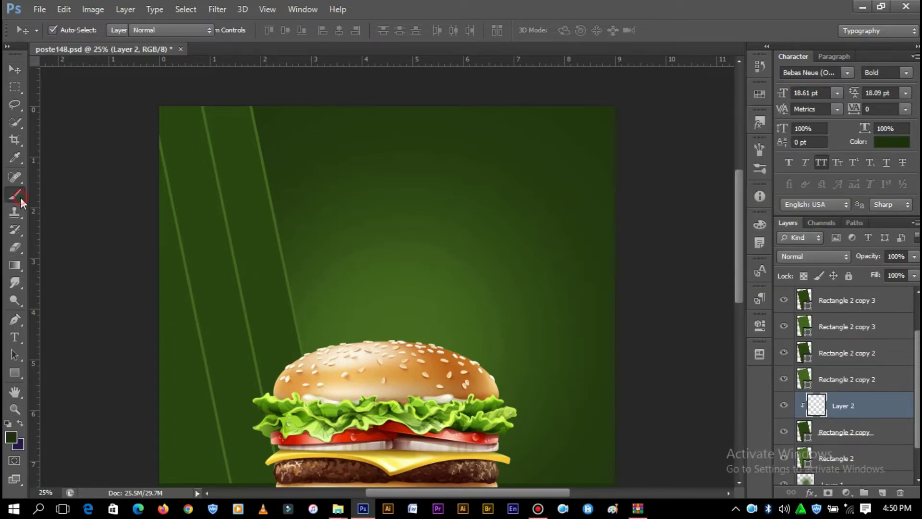
pyautogui.rightClick(214, 268)
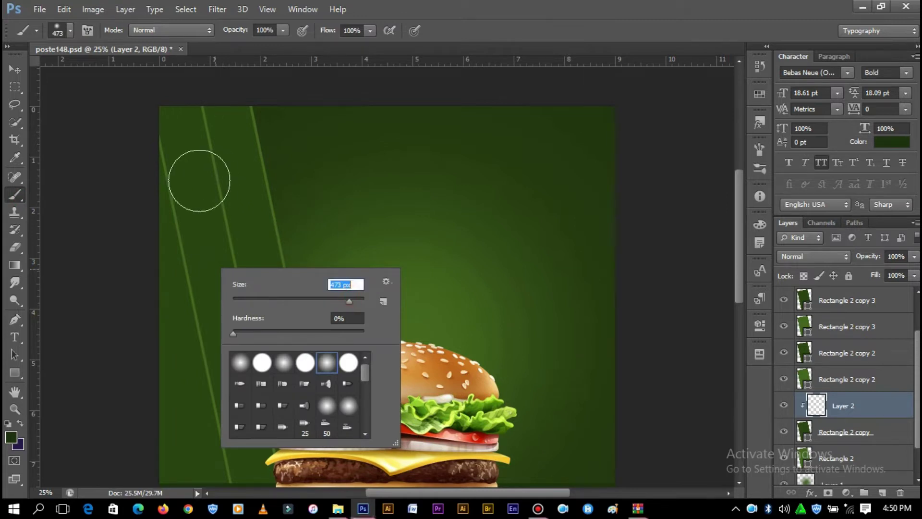
pyautogui.press('Return')
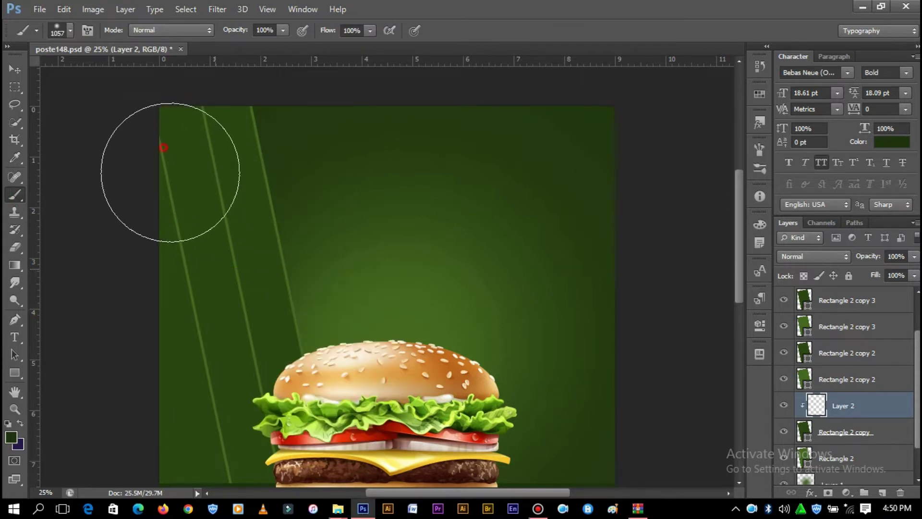
pyautogui.moveTo(171, 165); pyautogui.dragTo(192, 339)
pyautogui.moveTo(199, 294); pyautogui.dragTo(206, 473)
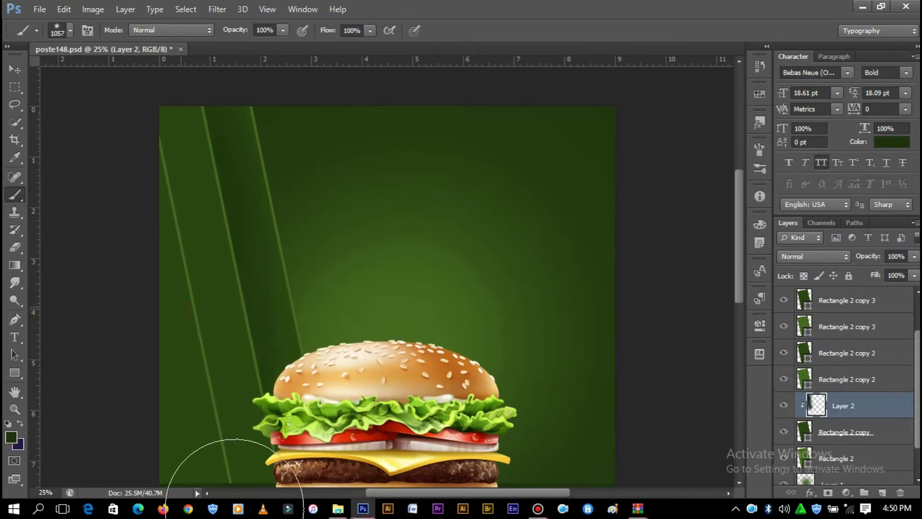
pyautogui.rightClick(440, 299)
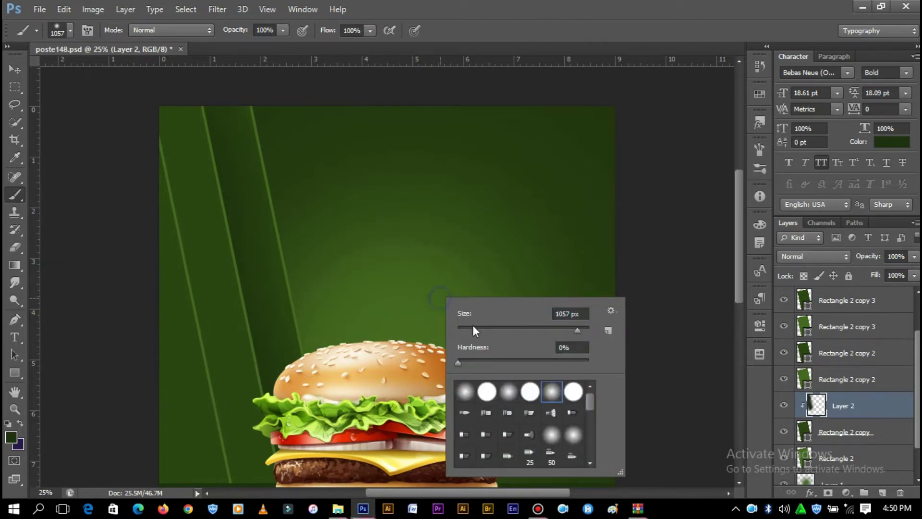
# Add Layer 3 and clip it to the shading layer below
pyautogui.click(8, 438)
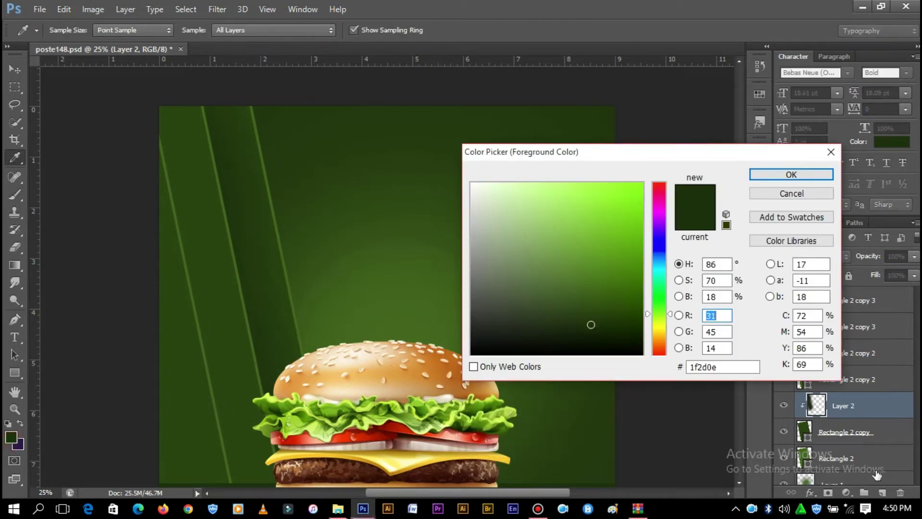
pyautogui.click(831, 154)
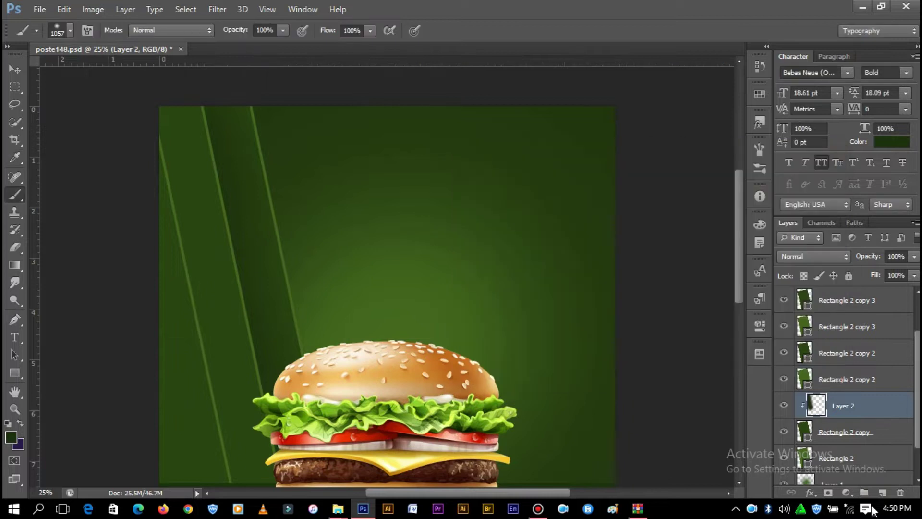
pyautogui.click(884, 492)
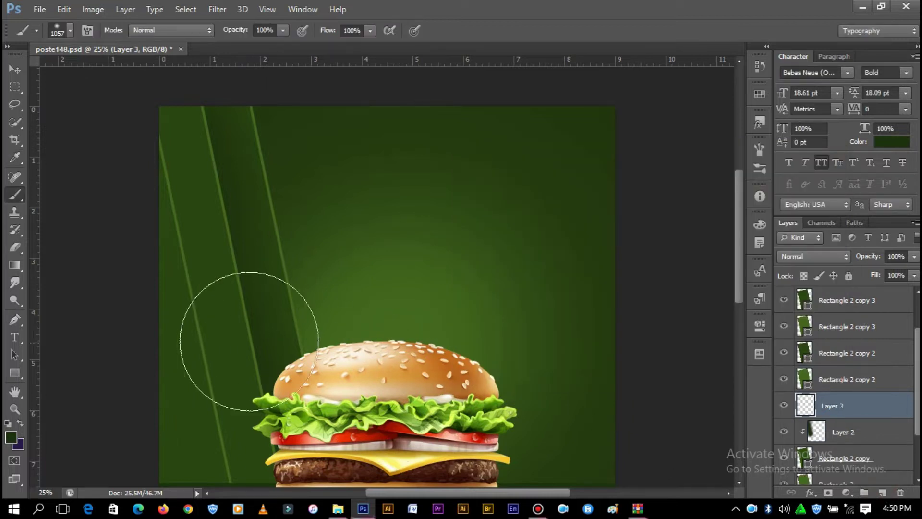
pyautogui.keyDown('alt'); pyautogui.click(845, 418); pyautogui.keyUp('alt')
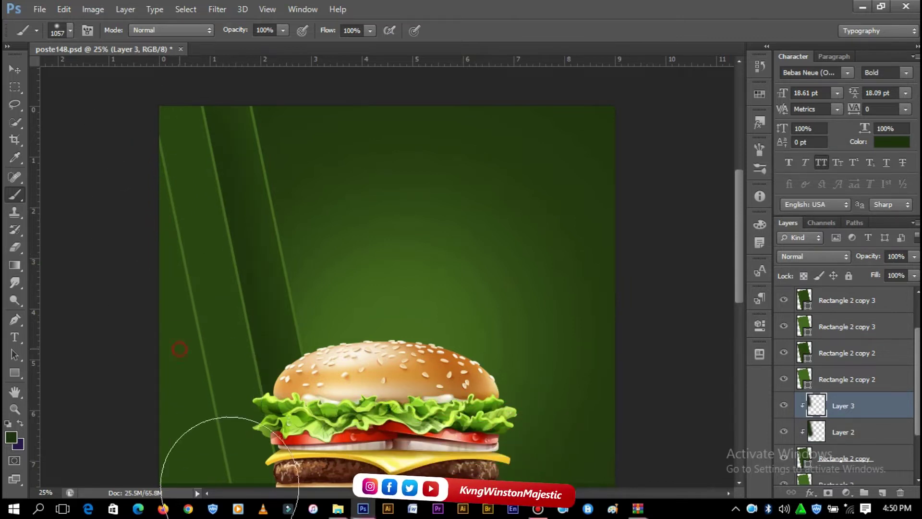
# Set Layer 3's blend mode to Overlay
pyautogui.click(15, 70)
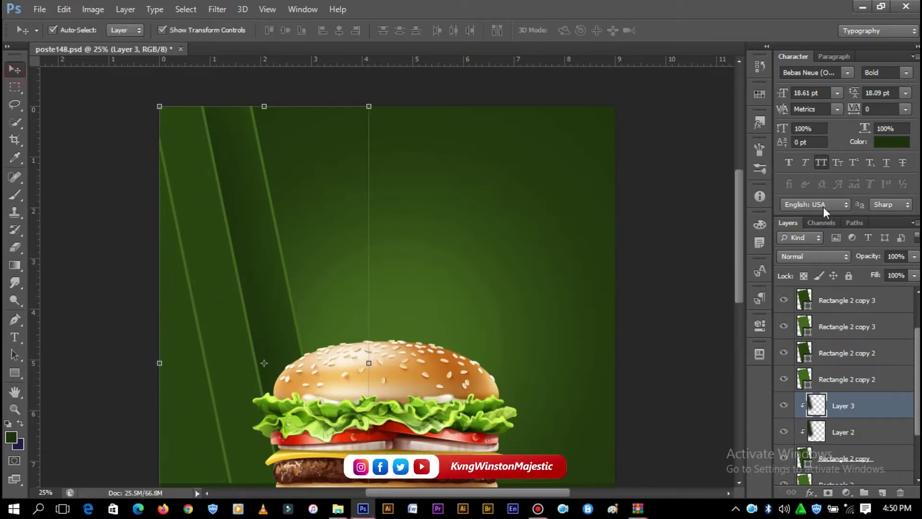
pyautogui.click(826, 261)
pyautogui.click(786, 174)
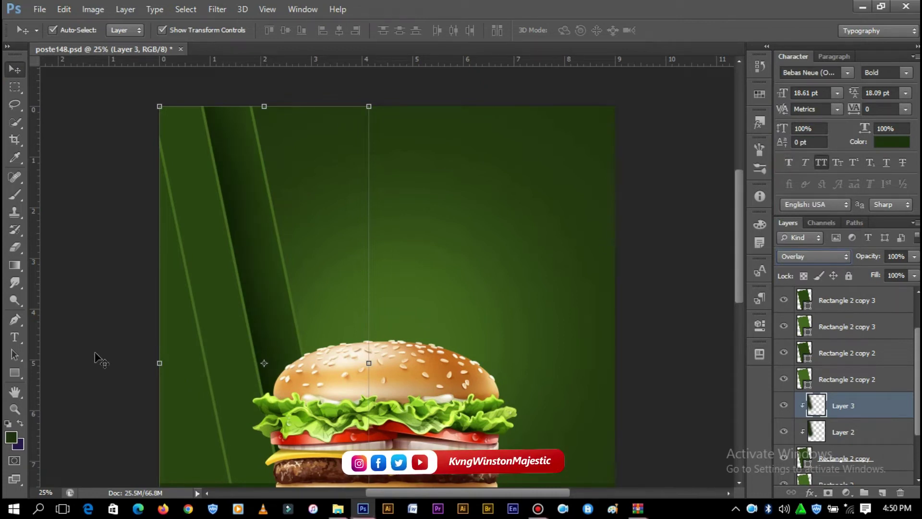
# Select Layer 2 and set a soft eraser to 1057 px
pyautogui.click(15, 247)
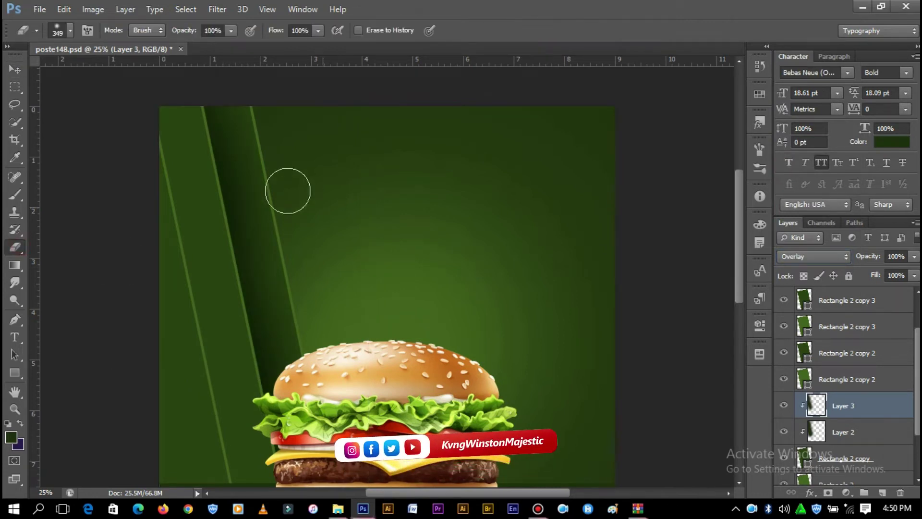
pyautogui.rightClick(358, 182)
pyautogui.click(497, 211)
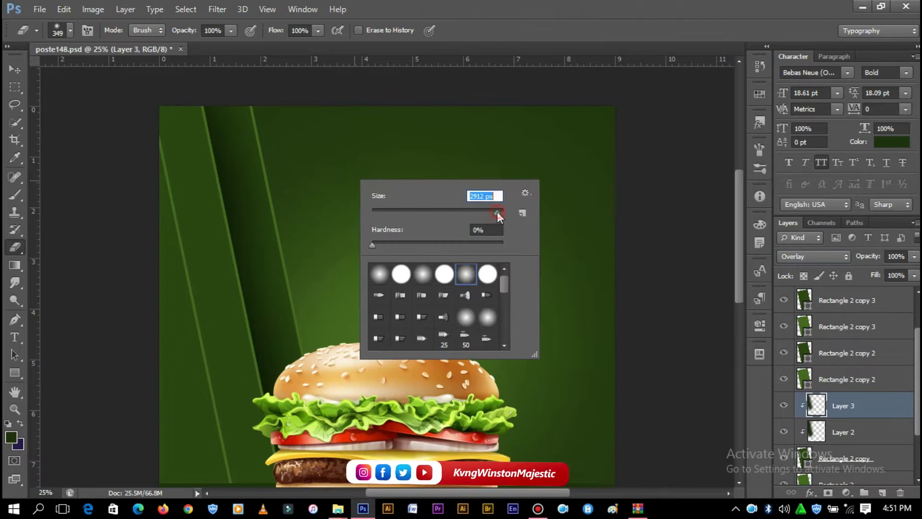
pyautogui.click(845, 432)
pyautogui.rightClick(428, 255)
pyautogui.click(556, 287)
pyautogui.moveTo(556, 287); pyautogui.dragTo(560, 287)
# Erase the dark shading above the bun top and higher up the poster
pyautogui.click(311, 167)
pyautogui.moveTo(312, 167); pyautogui.dragTo(354, 349)
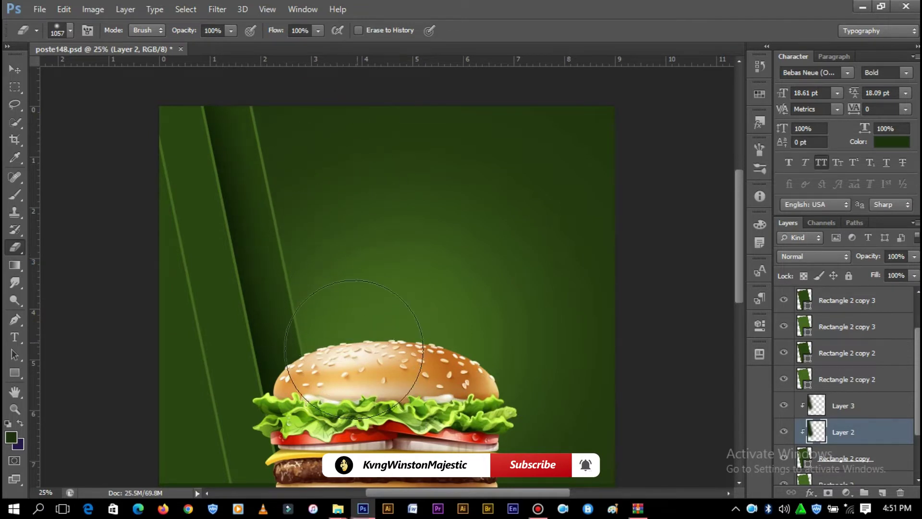
pyautogui.moveTo(319, 391); pyautogui.dragTo(319, 227)
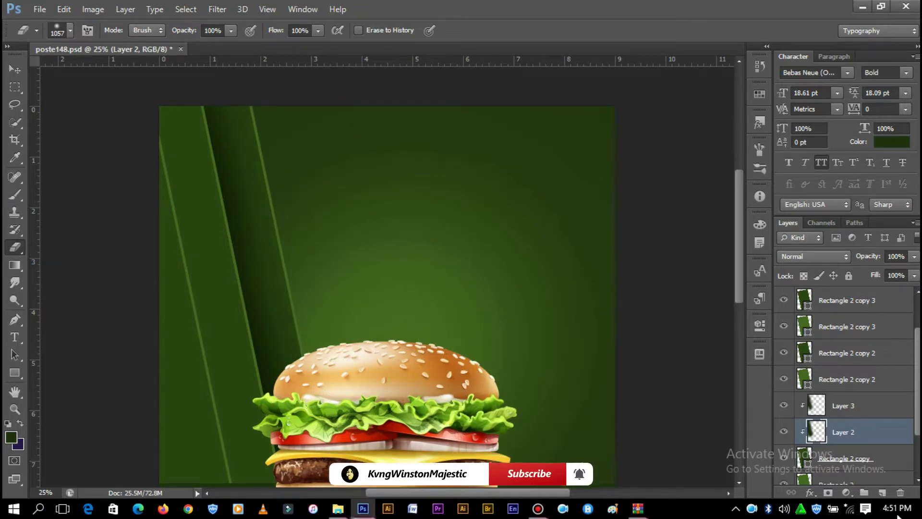
pyautogui.click(882, 492)
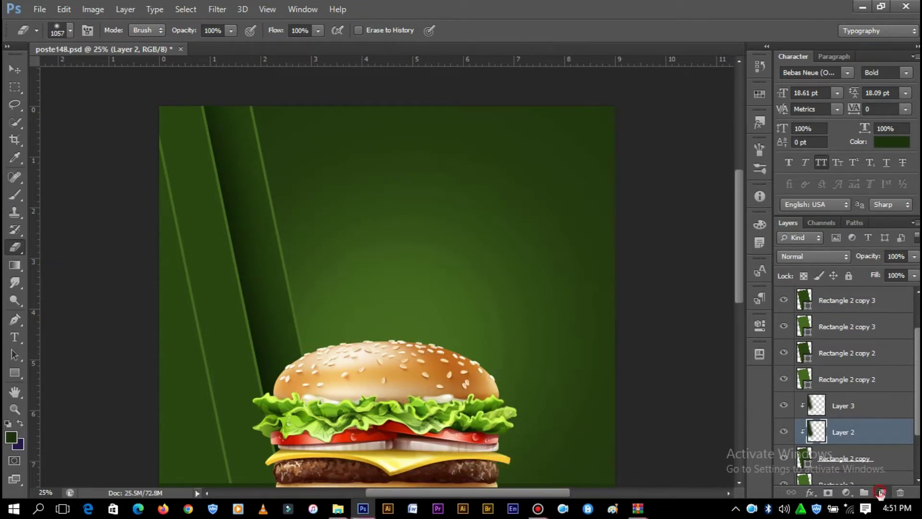
# Paint a lighter green (#4d7020) highlight along the dark diagonal stripe on Layer 4
pyautogui.click(12, 435)
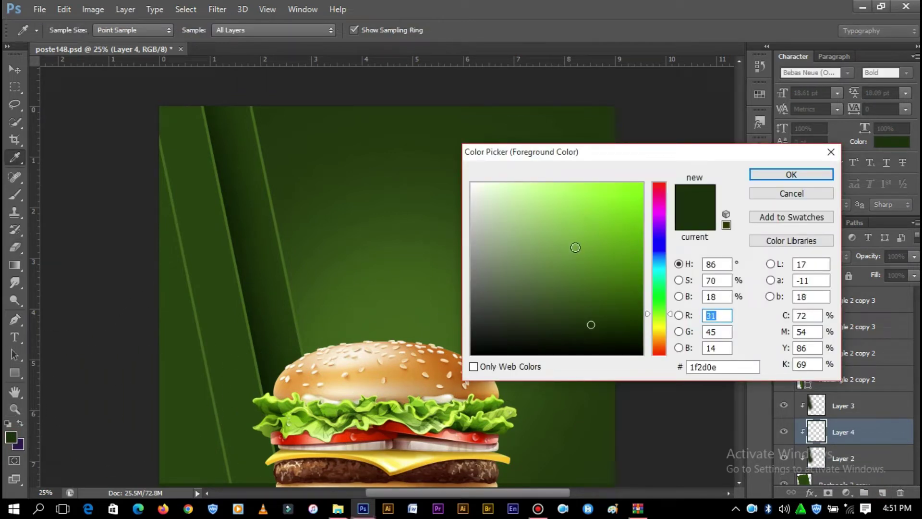
pyautogui.click(593, 277)
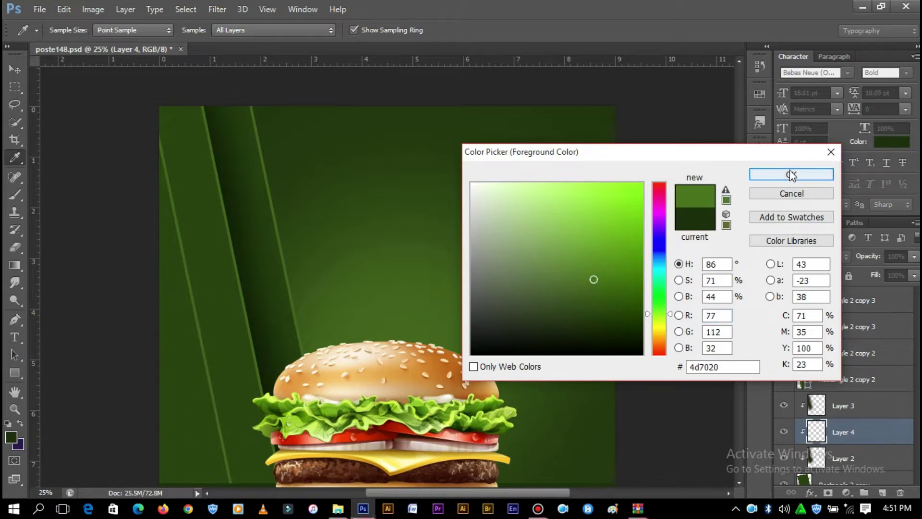
pyautogui.click(791, 175)
pyautogui.moveTo(312, 200)
pyautogui.mouseDown()
pyautogui.moveTo(282, 179)
pyautogui.moveTo(307, 320)
pyautogui.moveTo(60, 326)
pyautogui.mouseUp()
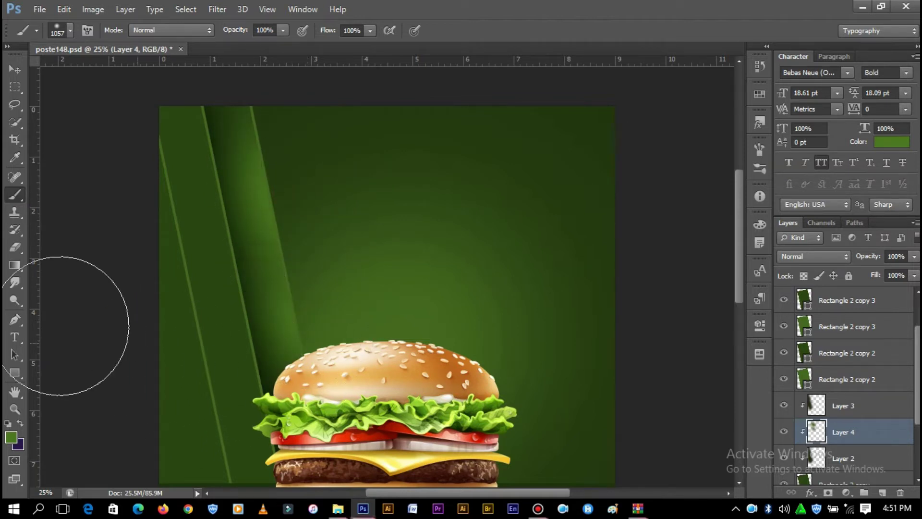
# Soften the light green stripe highlight with a 494 px Eraser
pyautogui.click(15, 247)
pyautogui.rightClick(385, 221)
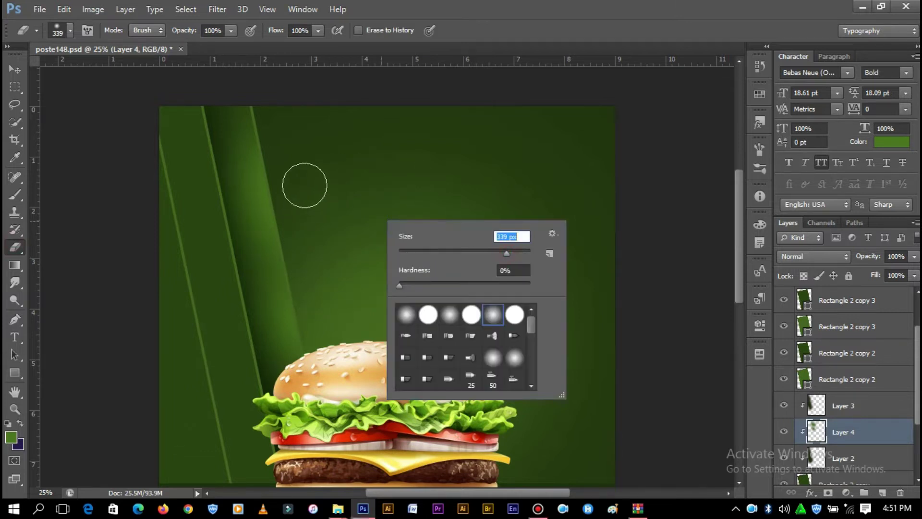
pyautogui.click(298, 161)
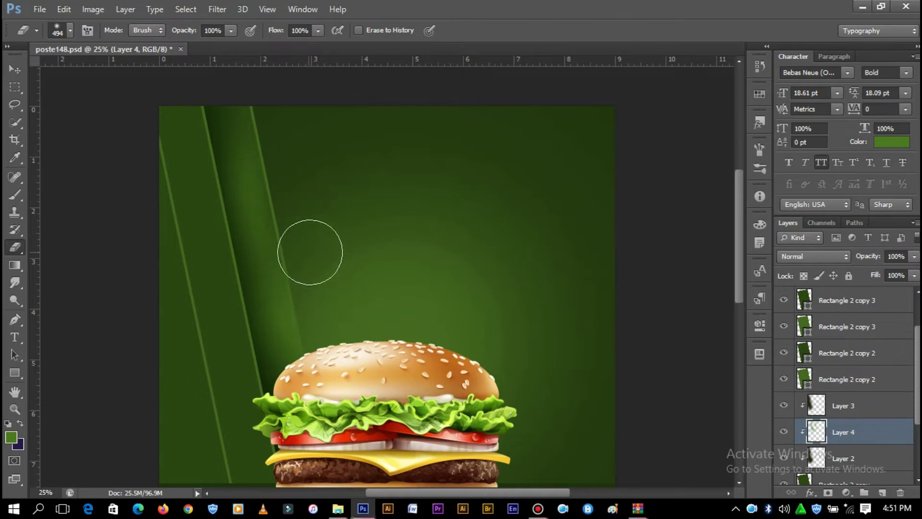
pyautogui.click(285, 166)
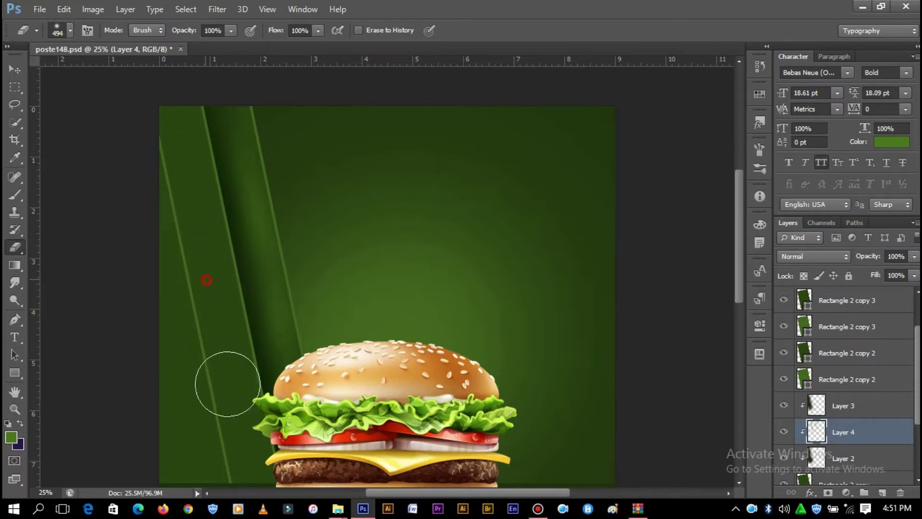
# Duplicate the light green stripe layer and set Layer 4 copy 2 to Overlay blending
pyautogui.click(15, 69)
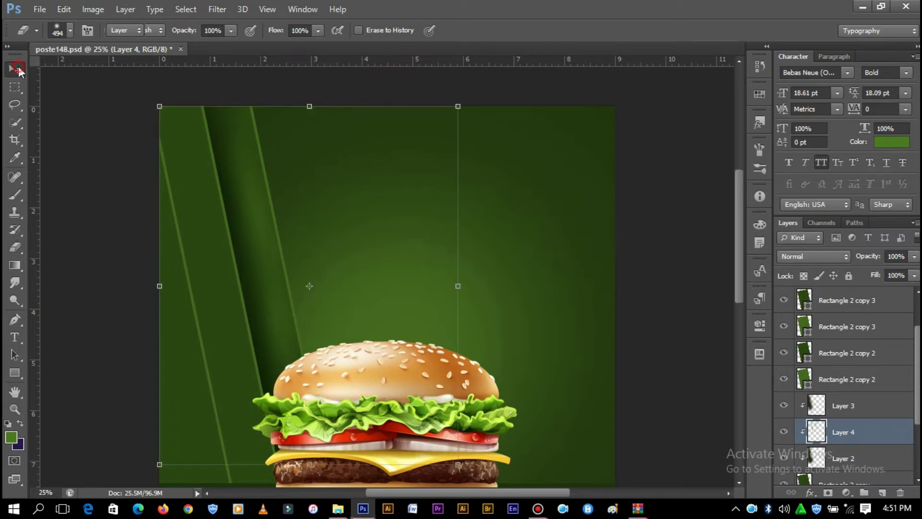
pyautogui.keyDown('ctrl'); pyautogui.click(839, 433); pyautogui.keyUp('ctrl')
pyautogui.moveTo(839, 440); pyautogui.dragTo(840, 418)
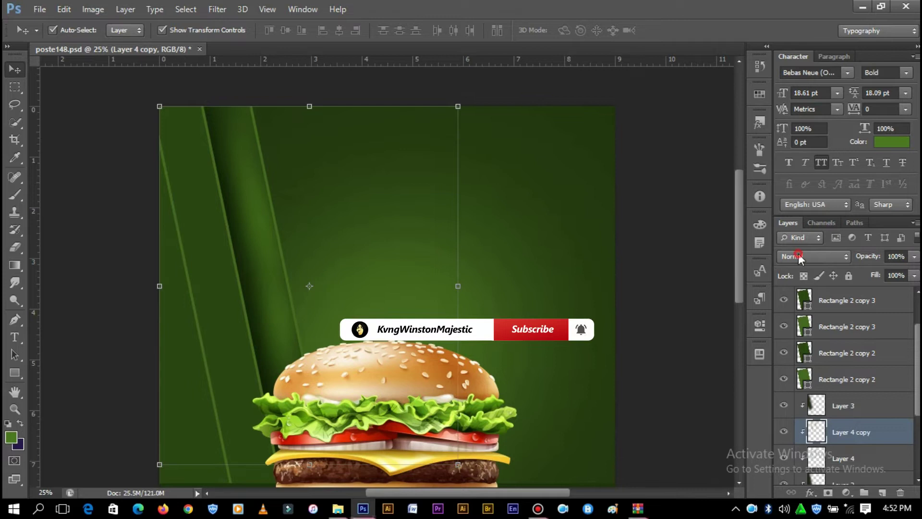
pyautogui.click(812, 257)
pyautogui.click(795, 172)
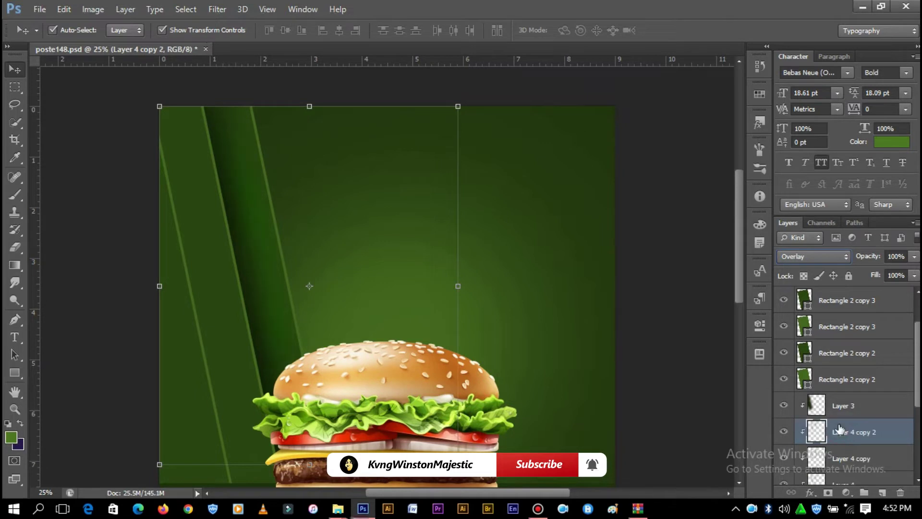
# Add a new empty Layer 5 above Layer 4 copy and check the brush size and hardness
pyautogui.click(657, 250)
pyautogui.scroll(-1, 838, 421)
pyautogui.click(857, 406)
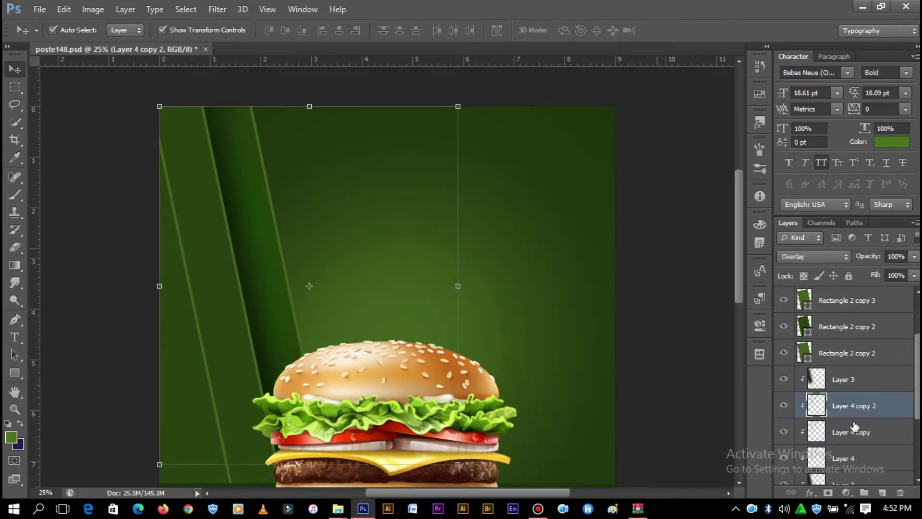
pyautogui.click(850, 432)
pyautogui.click(882, 494)
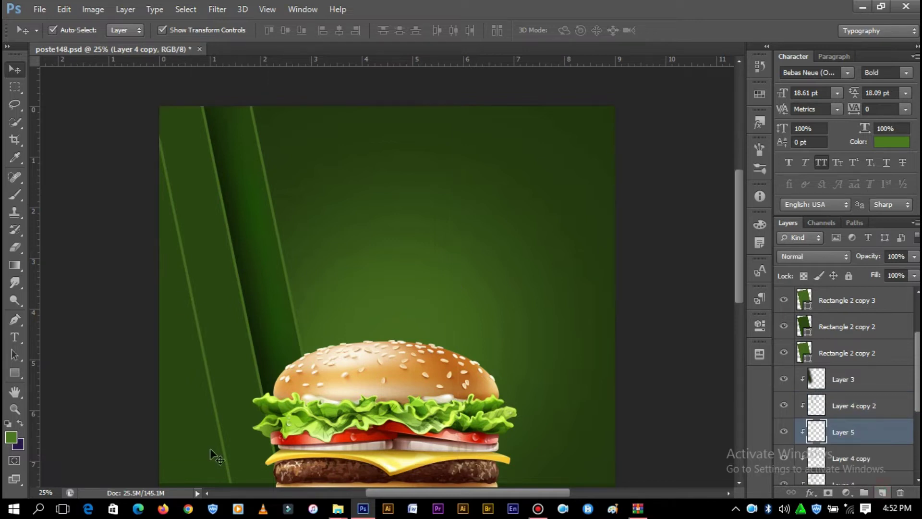
pyautogui.click(15, 194)
pyautogui.rightClick(300, 263)
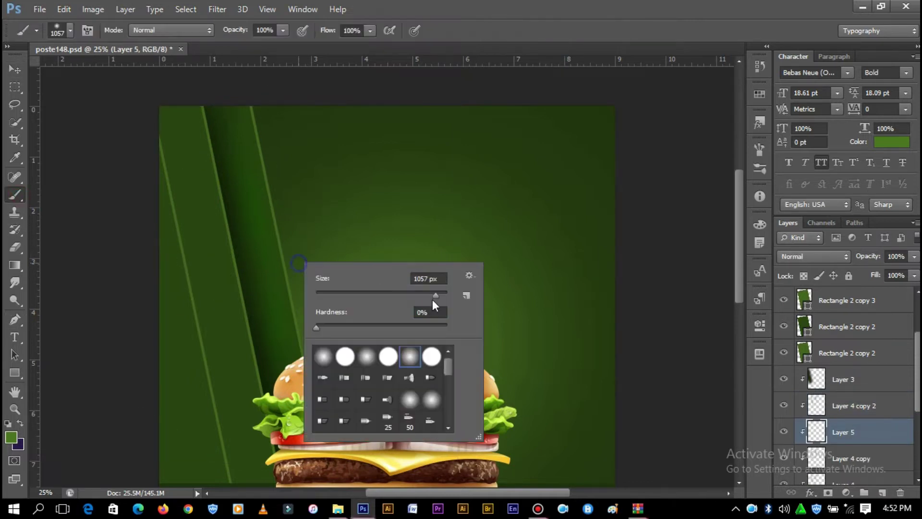
# Keep Layer 5 at Normal blending and set Layer 4 copy back to Normal
pyautogui.click(16, 68)
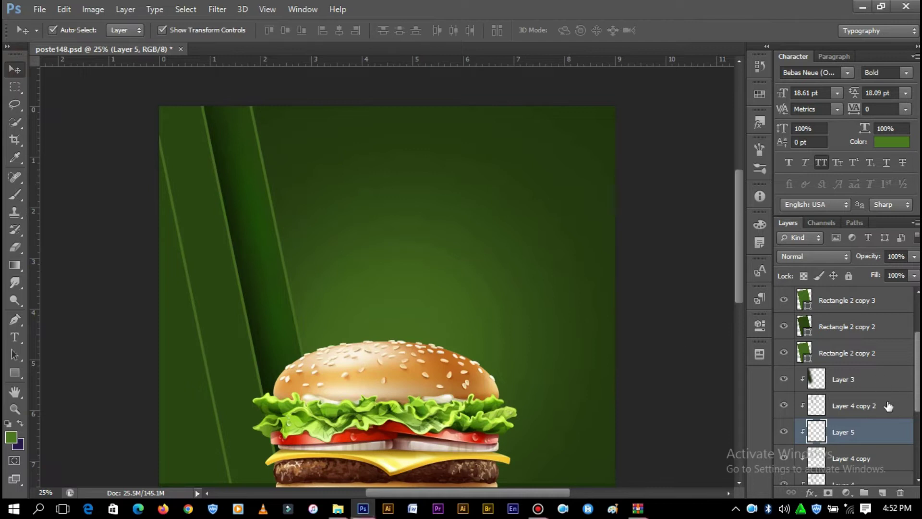
pyautogui.click(791, 260)
pyautogui.click(796, 6)
pyautogui.scroll(-3, 836, 355)
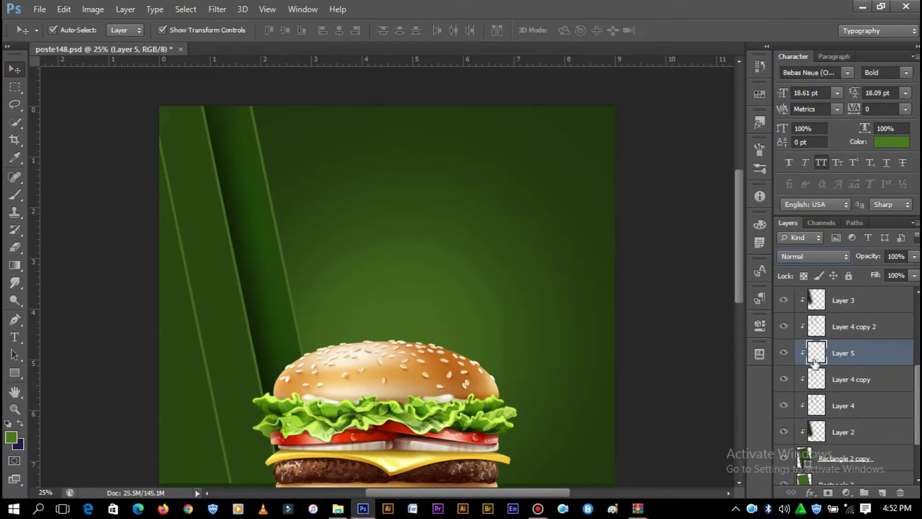
pyautogui.click(844, 374)
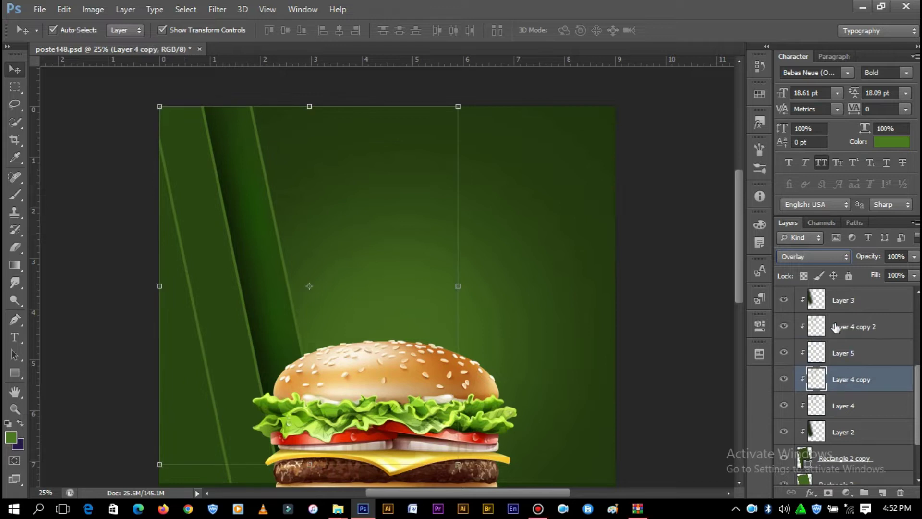
pyautogui.click(808, 259)
pyautogui.click(795, 6)
# Zoom out to check the whole poster, then reselect the Rectangle 2 layer
pyautogui.click(667, 158)
pyautogui.hotkey('ctrl', '-')
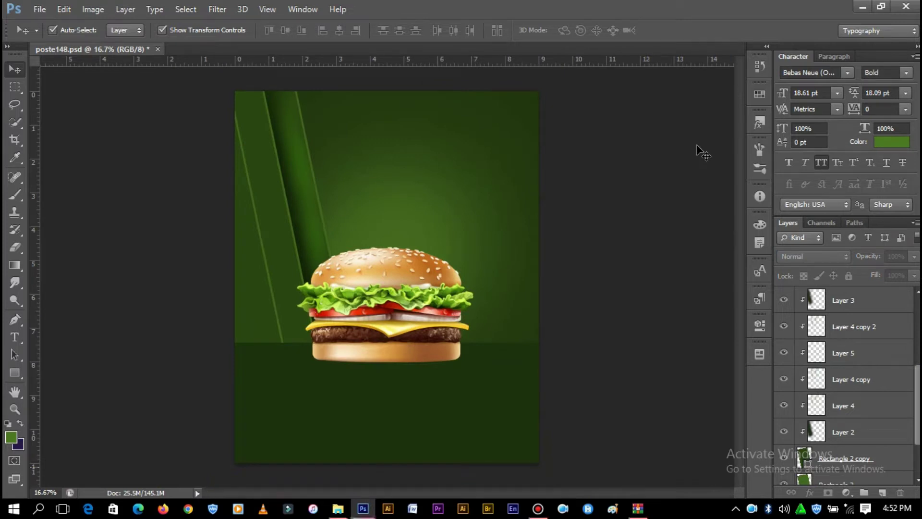
pyautogui.hotkey('ctrl', '+')
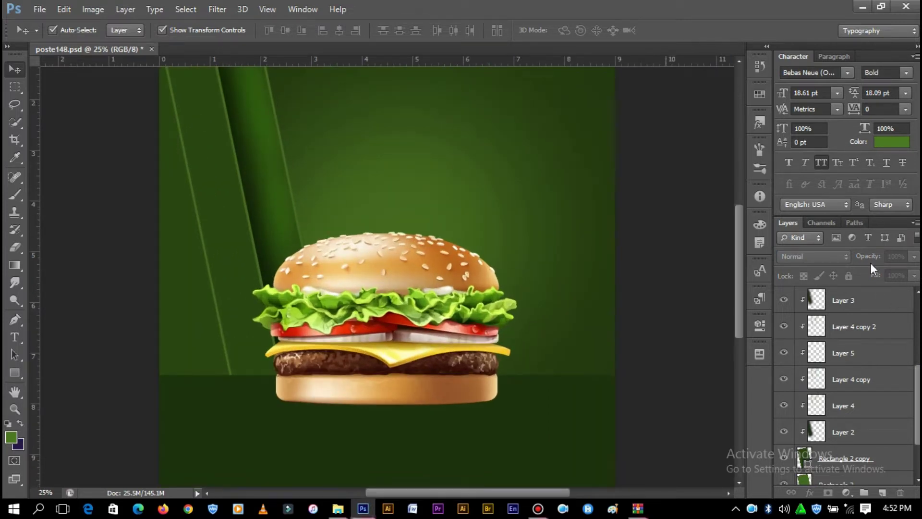
pyautogui.click(841, 477)
pyautogui.scroll(3, 856, 447)
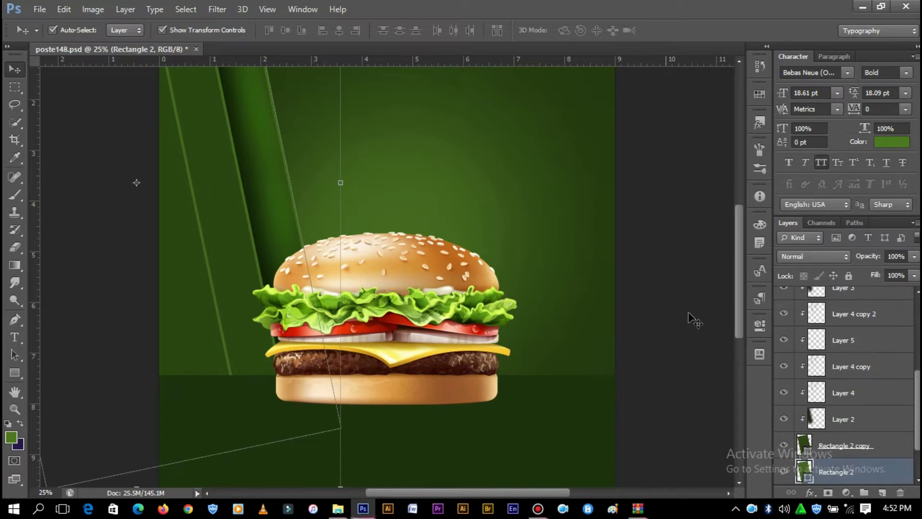
pyautogui.click(623, 231)
pyautogui.scroll(4, 635, 279)
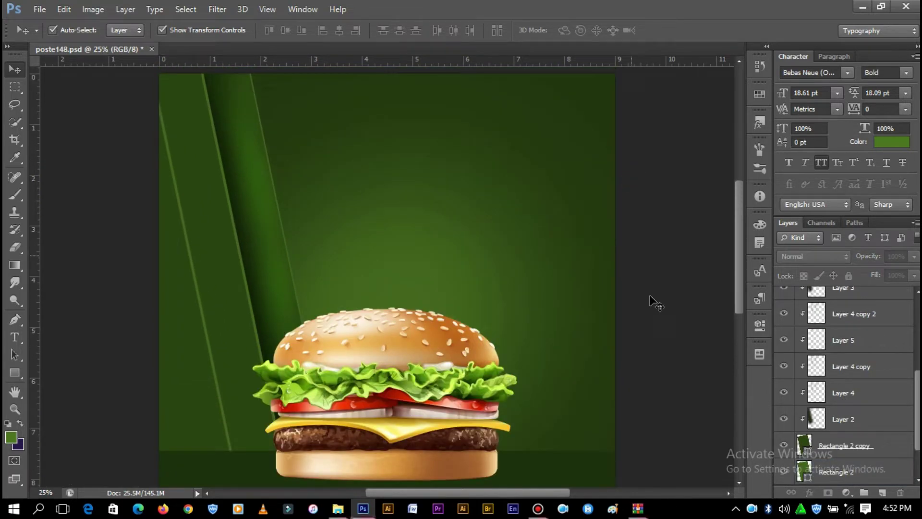
pyautogui.scroll(-2, 836, 414)
pyautogui.click(844, 427)
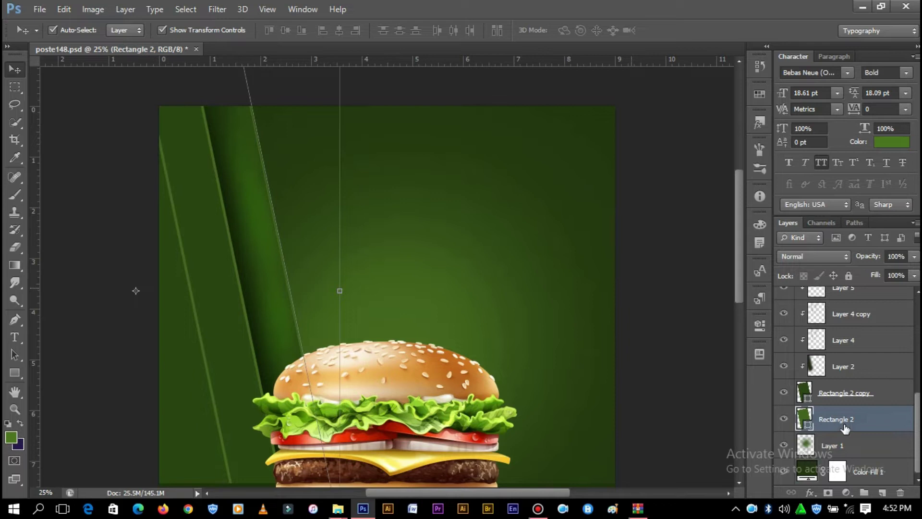
# Delete the extra Rectangle 2 copy layers
pyautogui.hotkey('ctrl', 'j')
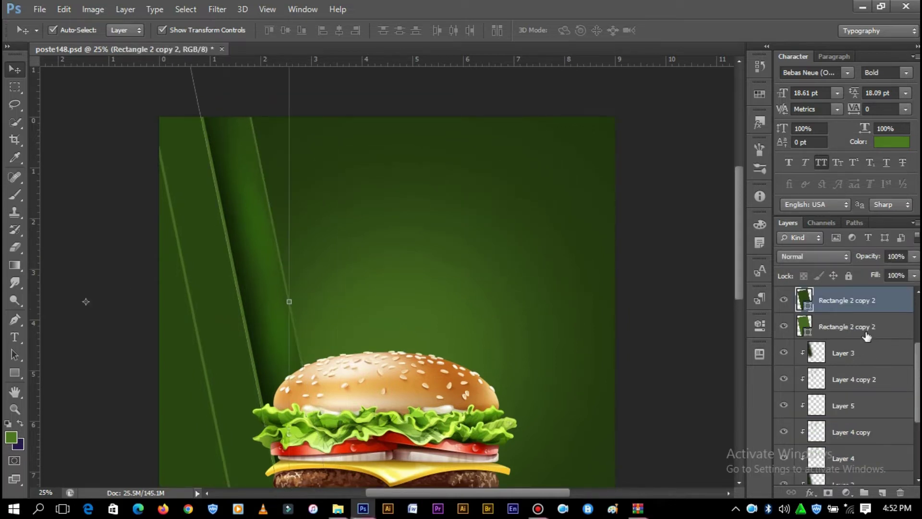
pyautogui.click(855, 331)
pyautogui.scroll(2, 854, 346)
pyautogui.hotkey('ctrl', 'alt', 'z')
pyautogui.hotkey('ctrl', 'alt', 'z')
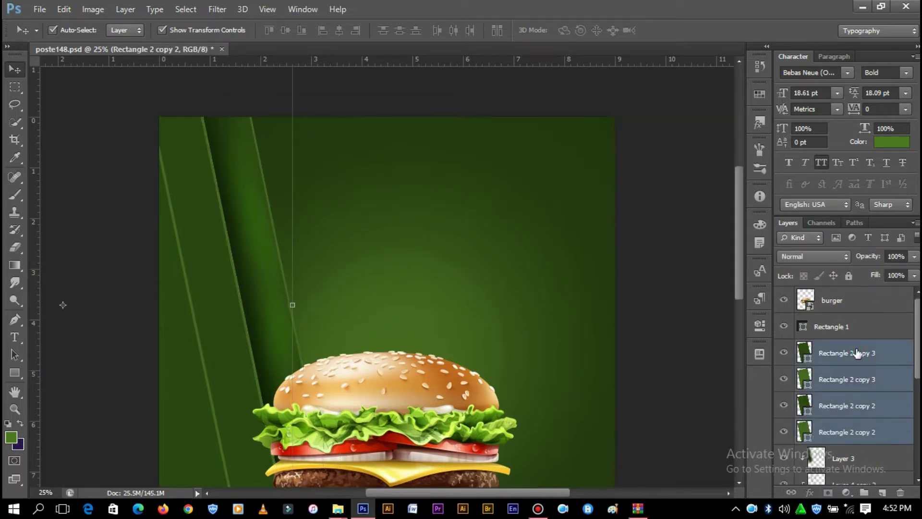
pyautogui.hotkey('ctrl', 'alt', 'z')
pyautogui.hotkey('ctrl', 'alt', 'z')
pyautogui.scroll(-2, 857, 380)
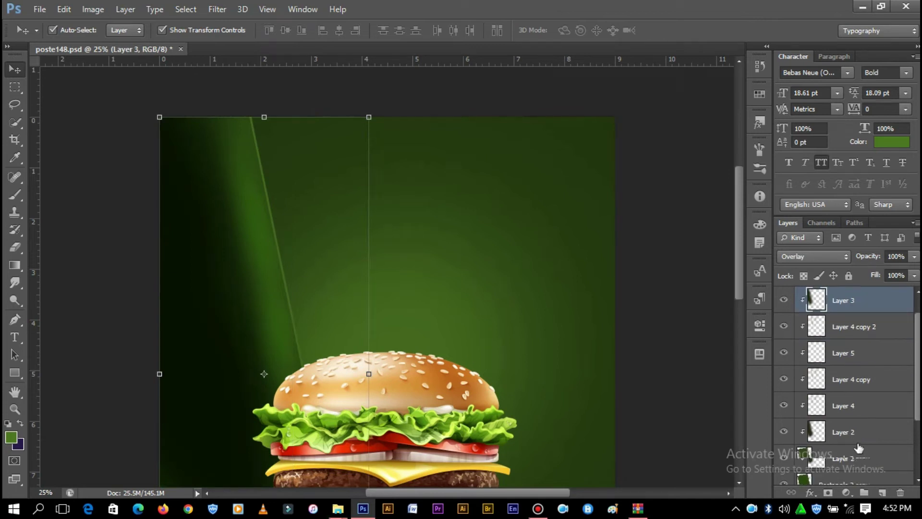
pyautogui.scroll(-2, 850, 433)
# Duplicate the Layer 3 to Rectangle 2 stripe set and move it left across the poster
pyautogui.keyDown('shift'); pyautogui.click(849, 435); pyautogui.keyUp('shift')
pyautogui.scroll(2, 850, 435)
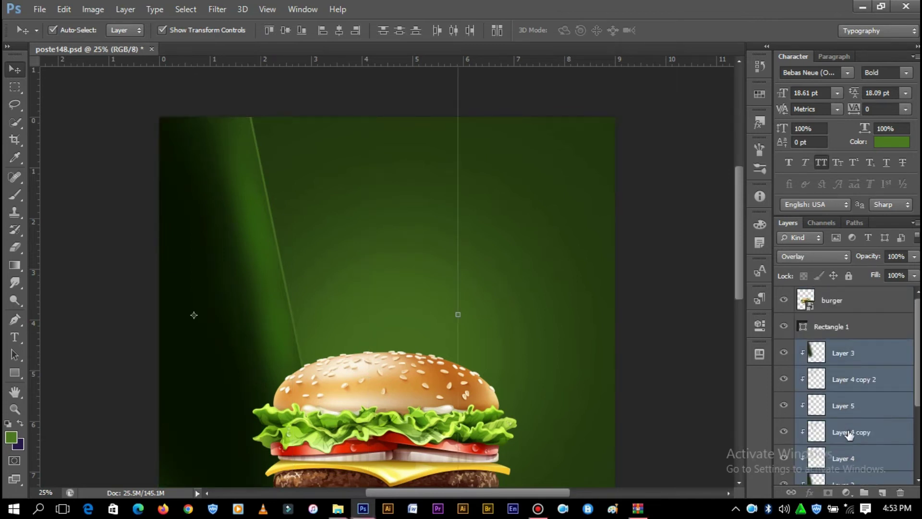
pyautogui.hotkey('ctrl', 'j')
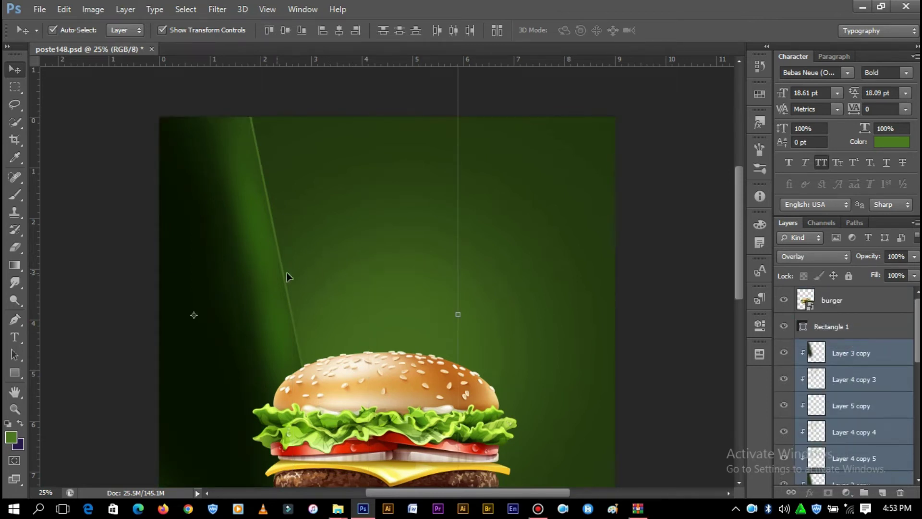
pyautogui.moveTo(258, 245); pyautogui.dragTo(159, 251)
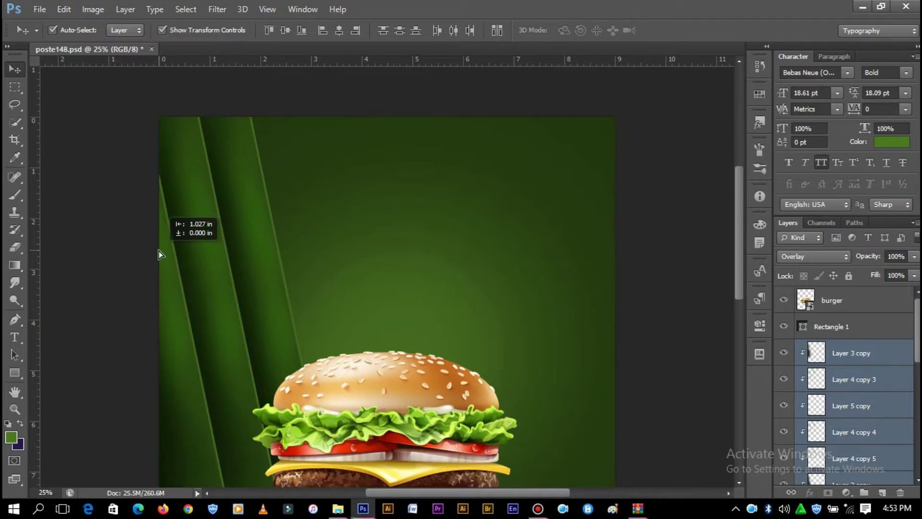
pyautogui.moveTo(159, 251); pyautogui.dragTo(160, 250)
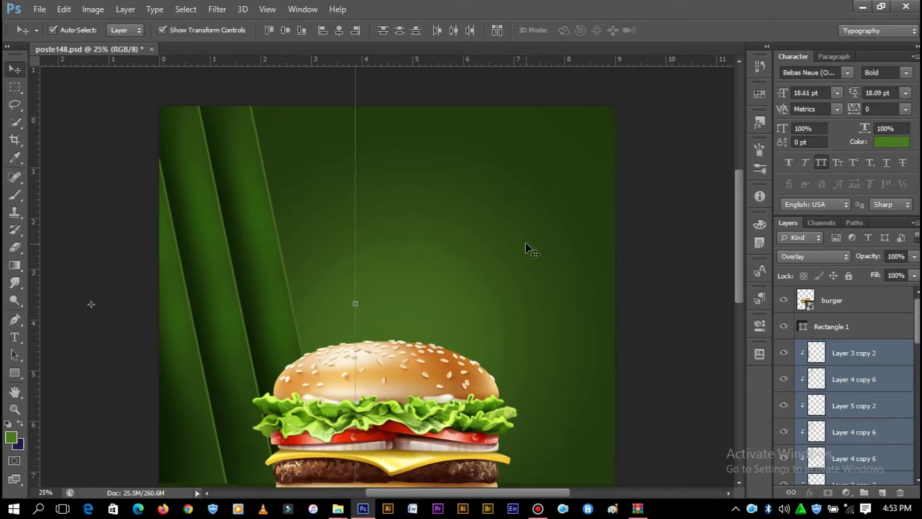
pyautogui.hotkey('ctrl', '-')
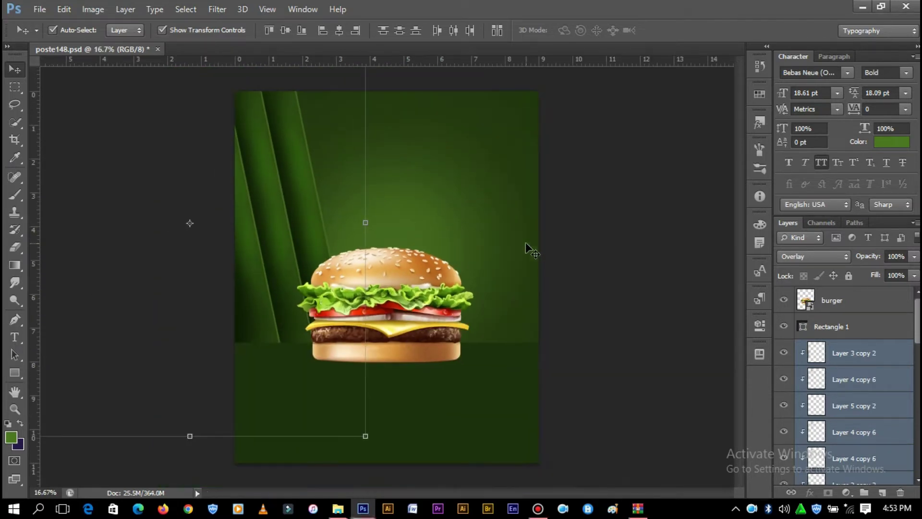
# Copy the stripe set from Layer 3 copy 2 further left and nudge it into place
pyautogui.click(653, 161)
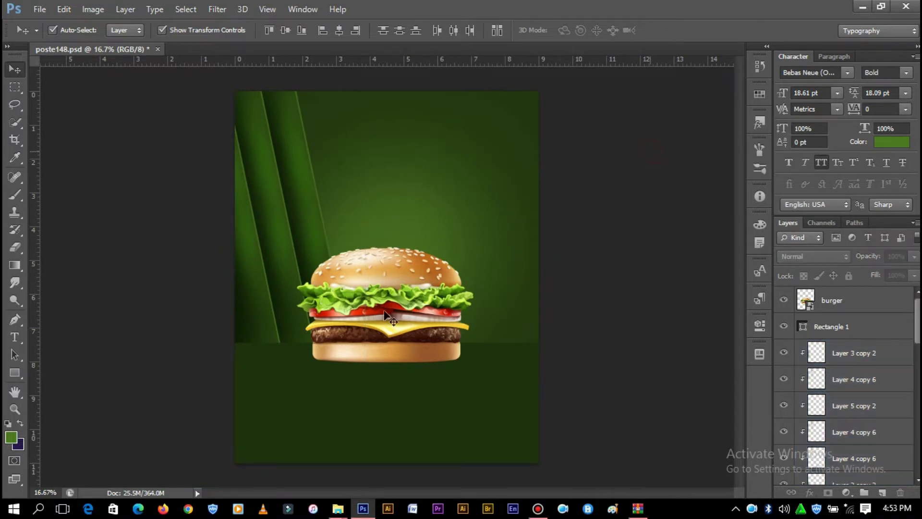
pyautogui.click(249, 282)
pyautogui.scroll(-3, 856, 392)
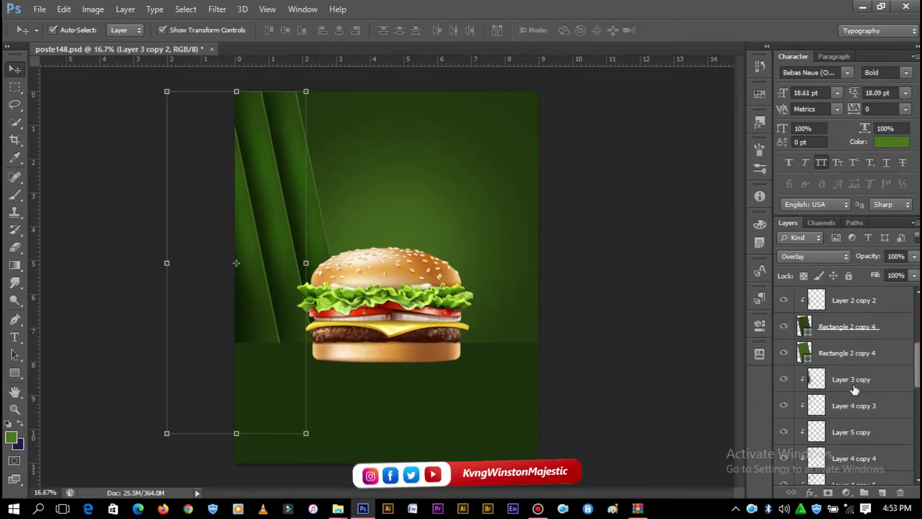
pyautogui.keyDown('shift'); pyautogui.click(860, 360); pyautogui.keyUp('shift')
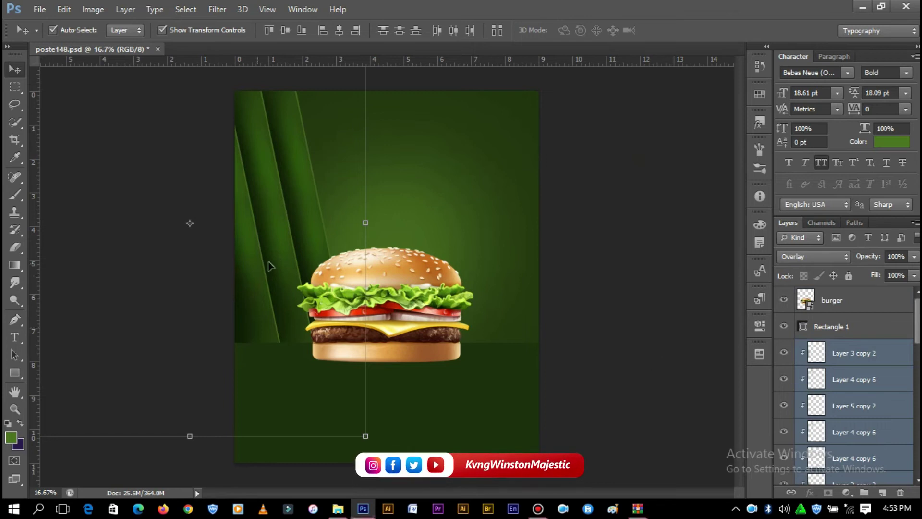
pyautogui.moveTo(251, 268); pyautogui.dragTo(214, 269)
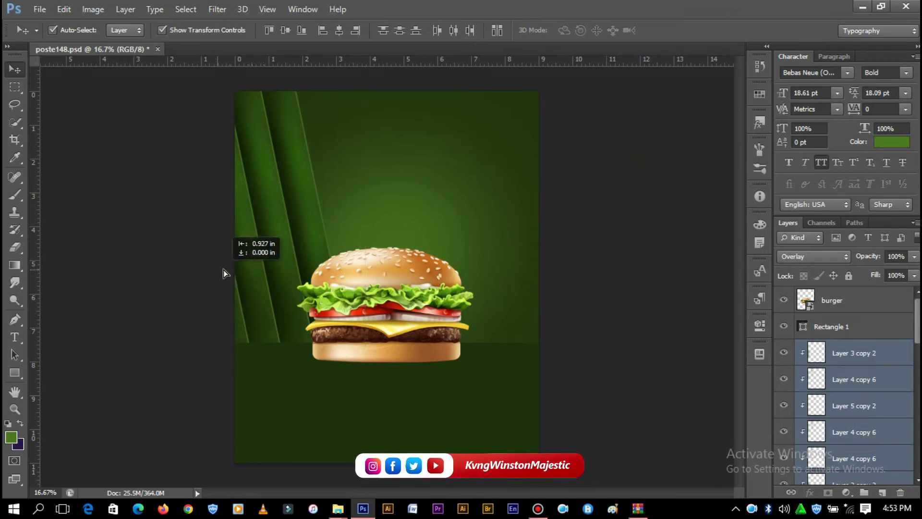
pyautogui.moveTo(214, 269); pyautogui.dragTo(222, 269)
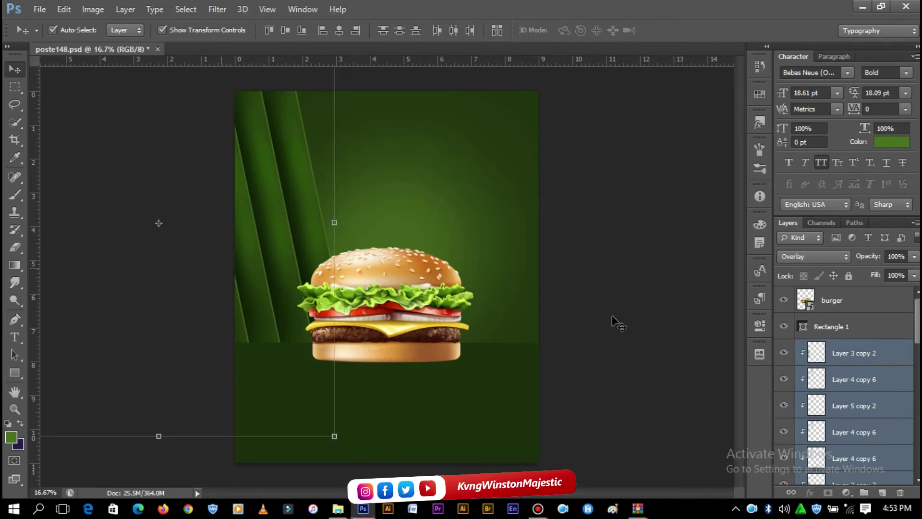
pyautogui.hotkey('shift', 'Left')
pyautogui.hotkey('shift', 'Left')
pyautogui.hotkey('shift', 'Left')
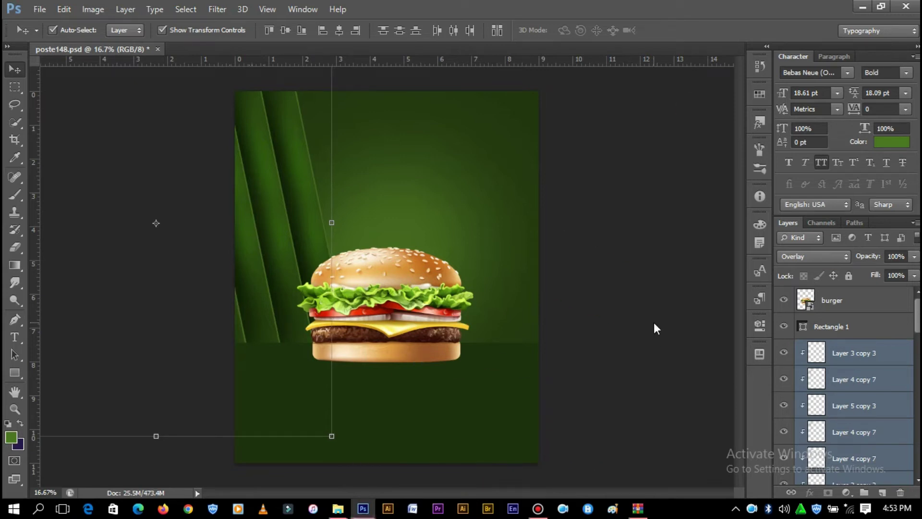
pyautogui.click(612, 316)
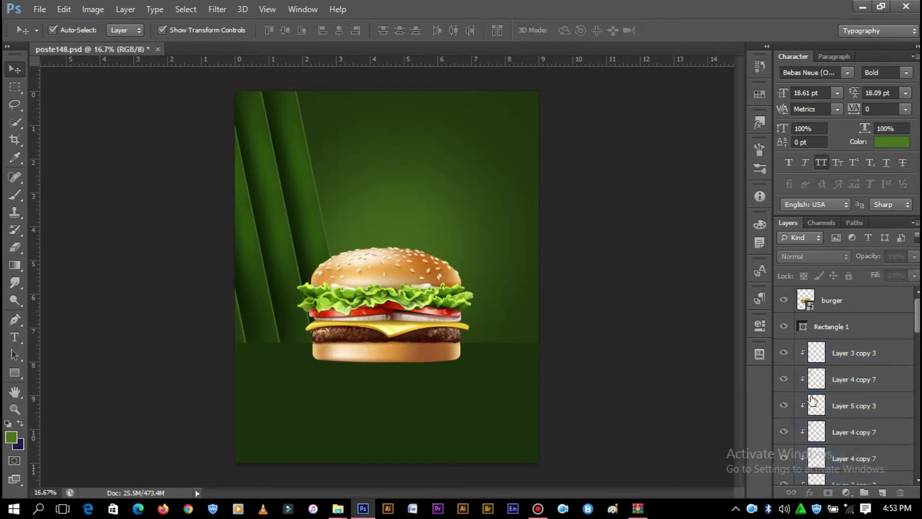
# Select the stripe layers from Layer 3 copy 3 down to Rectangle 2 and duplicate them
pyautogui.click(835, 329)
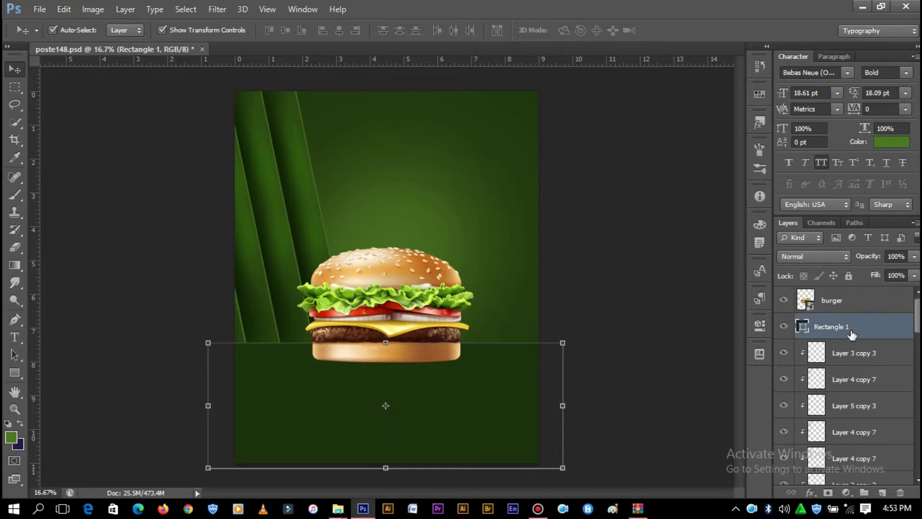
pyautogui.click(853, 352)
pyautogui.scroll(-2, 857, 365)
pyautogui.scroll(-2, 857, 368)
pyautogui.scroll(-2, 858, 370)
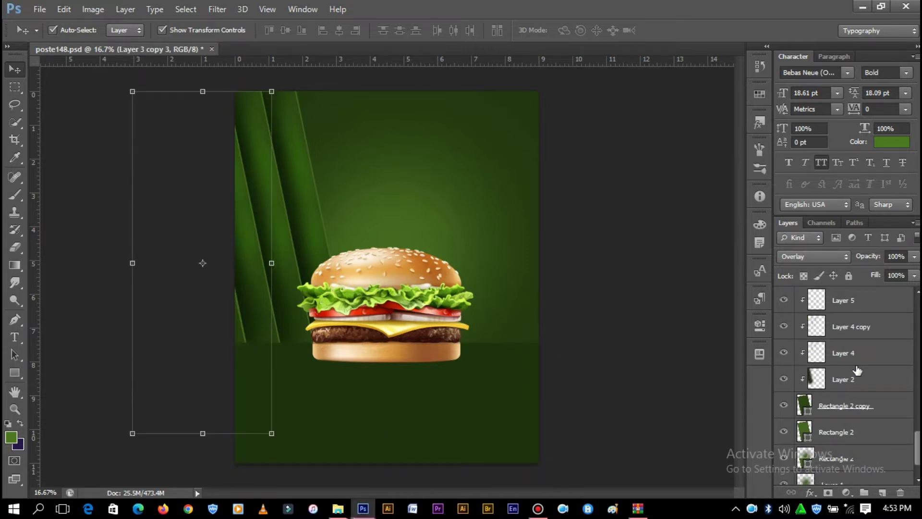
pyautogui.scroll(-1, 857, 370)
pyautogui.keyDown('shift'); pyautogui.click(846, 409); pyautogui.keyUp('shift')
pyautogui.scroll(2, 844, 406)
pyautogui.scroll(2, 844, 402)
pyautogui.scroll(3, 843, 398)
pyautogui.moveTo(848, 369); pyautogui.dragTo(848, 342)
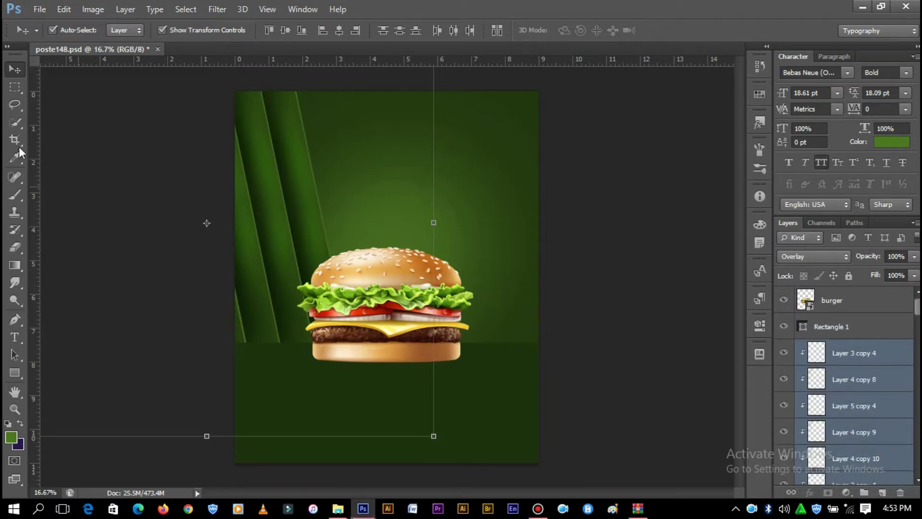
# Flip the copied stripes horizontally and move them to the poster's right edge
pyautogui.click(63, 9)
pyautogui.moveTo(113, 134)
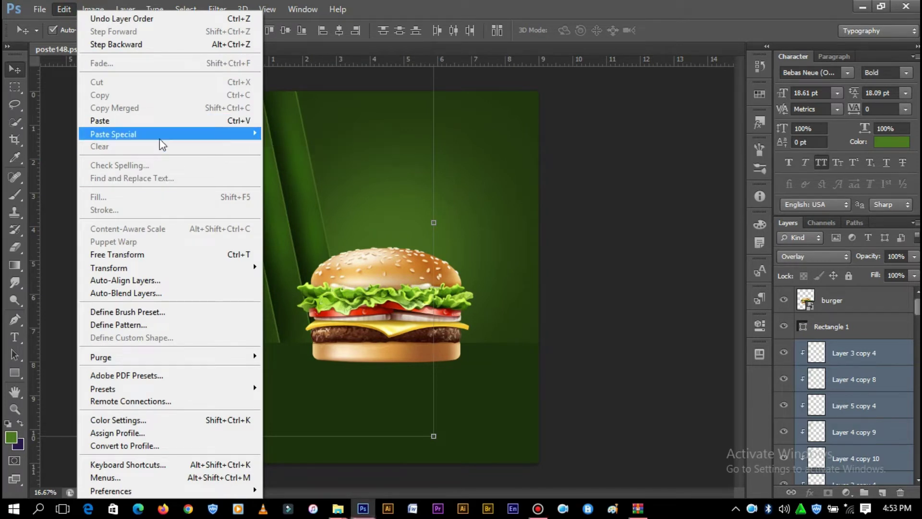
pyautogui.moveTo(109, 267)
pyautogui.click(325, 413)
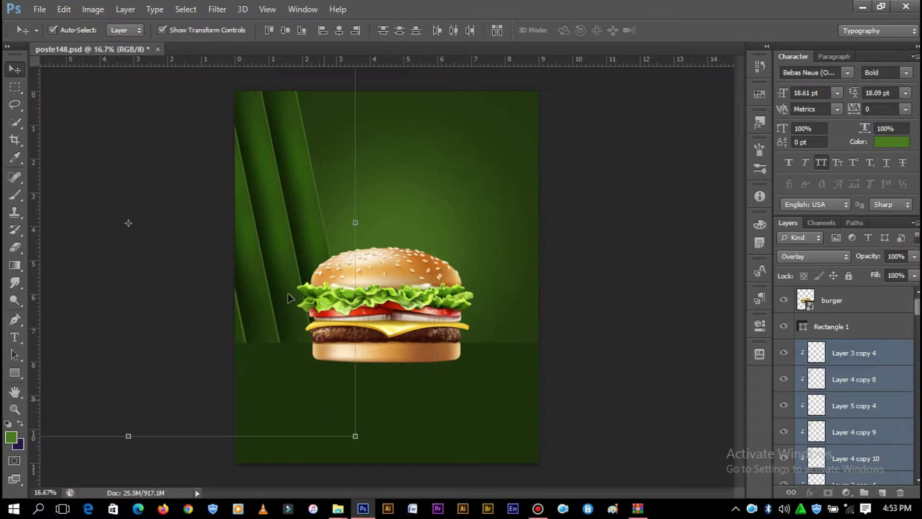
pyautogui.moveTo(295, 226)
pyautogui.mouseDown()
pyautogui.moveTo(683, 206)
pyautogui.moveTo(683, 224)
pyautogui.mouseUp()
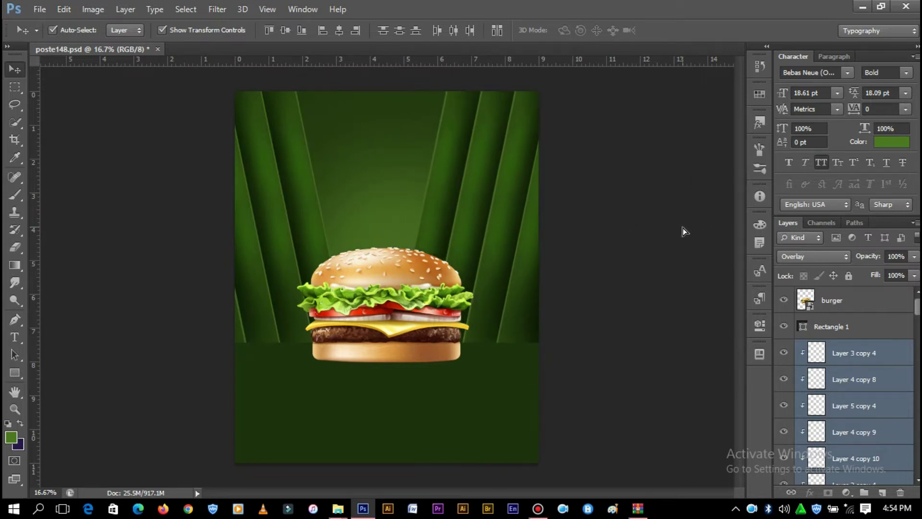
pyautogui.click(497, 264)
pyautogui.moveTo(499, 264); pyautogui.dragTo(526, 263)
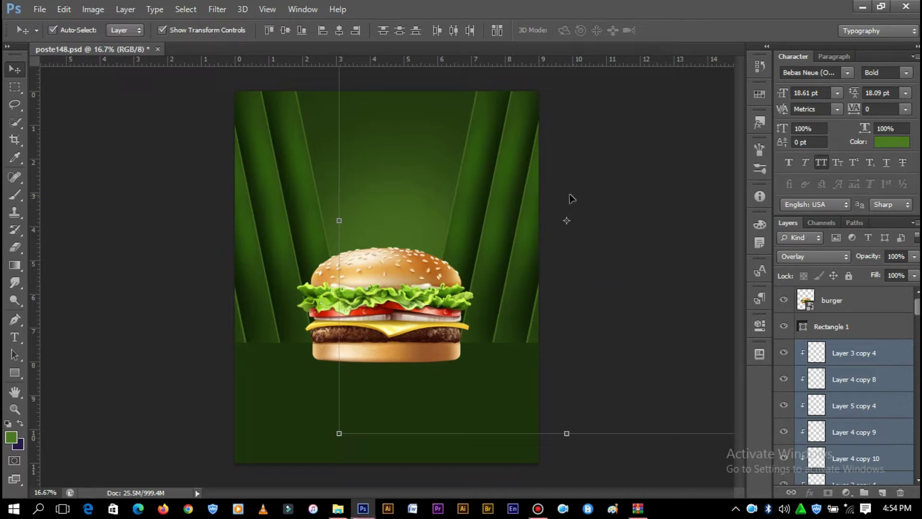
pyautogui.click(356, 180)
# Add a new layer above Layer 1 and set the foreground to bright yellow #ffe50b
pyautogui.click(388, 211)
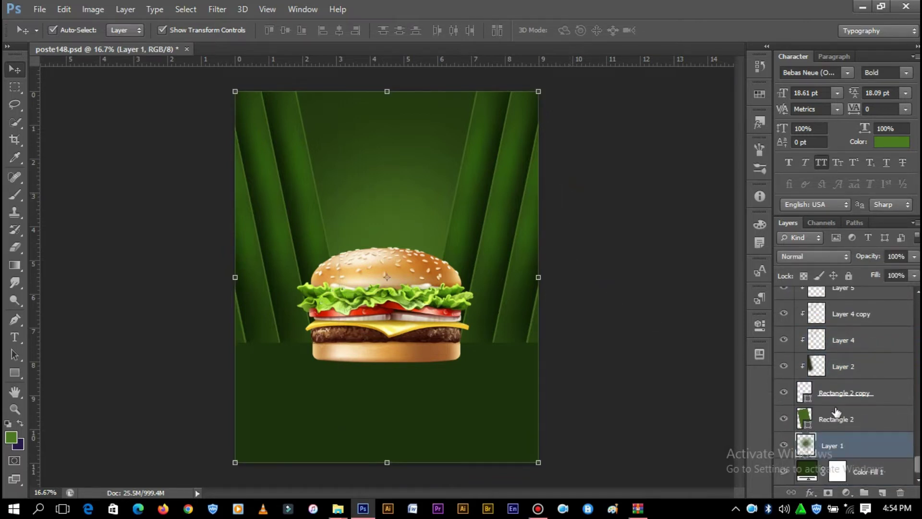
pyautogui.click(883, 492)
pyautogui.click(14, 438)
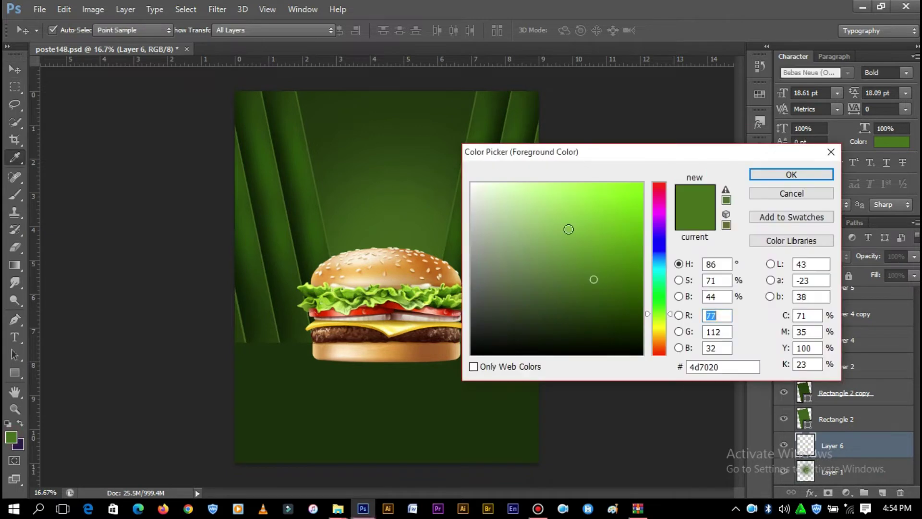
pyautogui.click(652, 323)
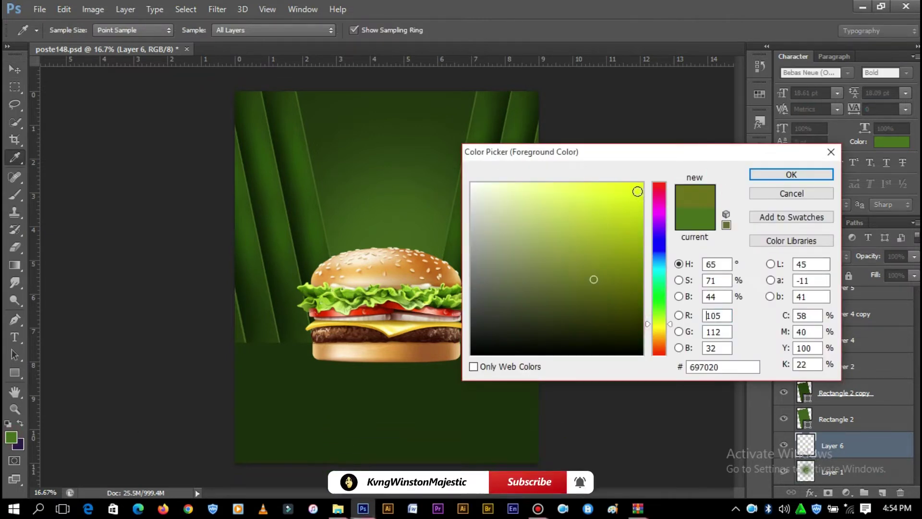
pyautogui.moveTo(652, 324); pyautogui.dragTo(653, 329)
pyautogui.click(637, 184)
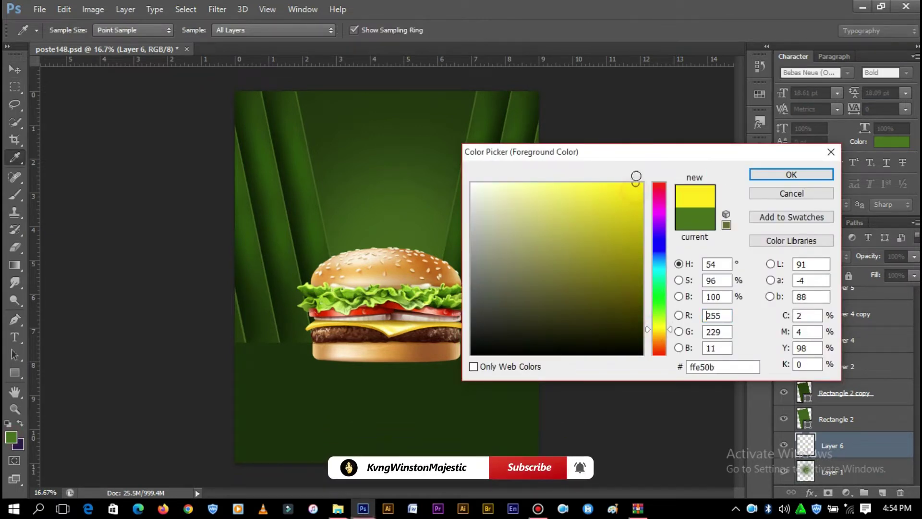
pyautogui.click(792, 174)
# Paint a soft yellow glow above the burger on Layer 6, then add empty Layer 7
pyautogui.click(20, 204)
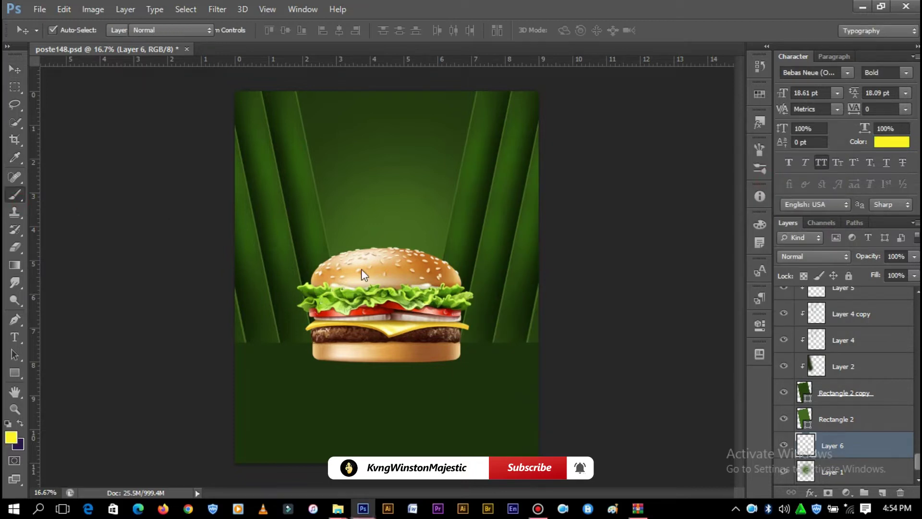
pyautogui.click(387, 229)
pyautogui.click(379, 269)
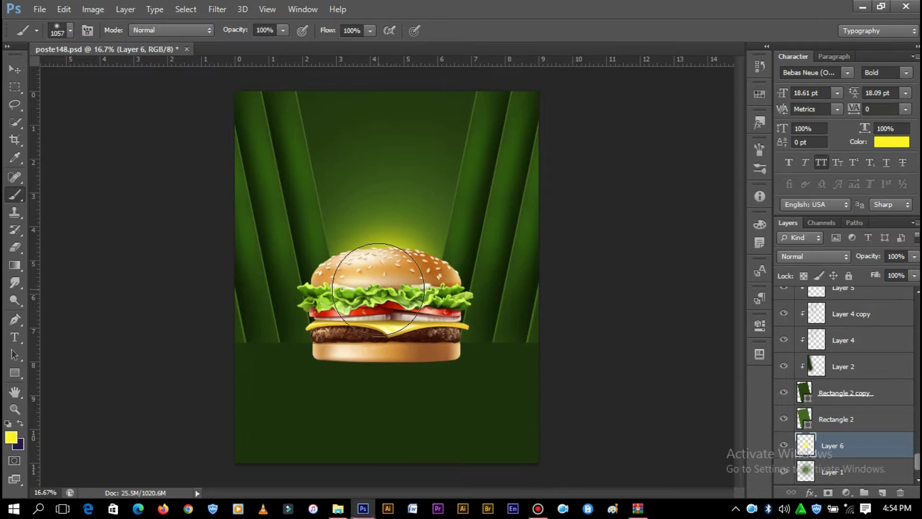
pyautogui.click(15, 69)
pyautogui.click(862, 484)
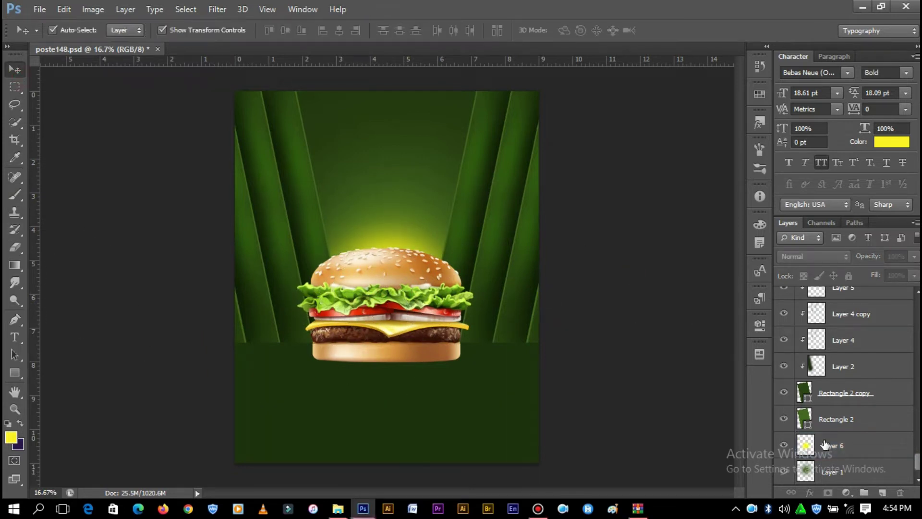
pyautogui.click(824, 444)
pyautogui.click(882, 492)
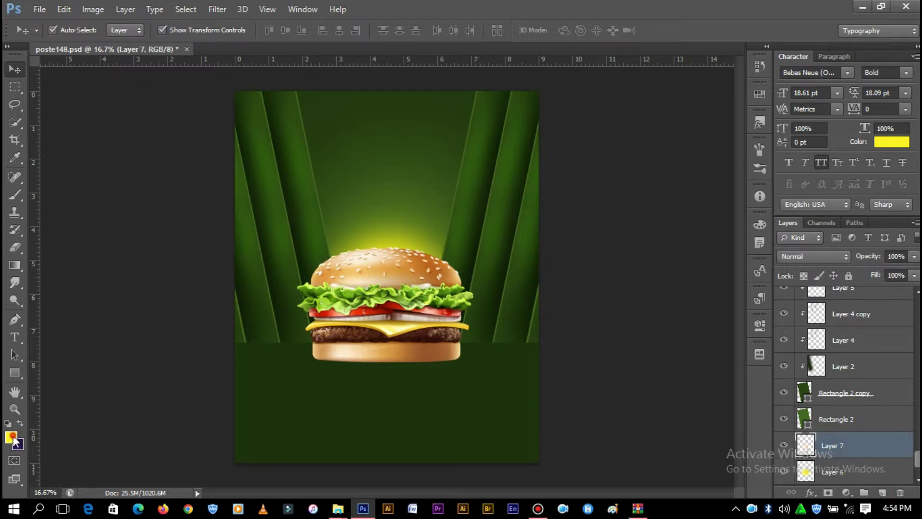
# Brighten the yellow slightly and paint more glow behind the burger on Layer 7
pyautogui.click(11, 437)
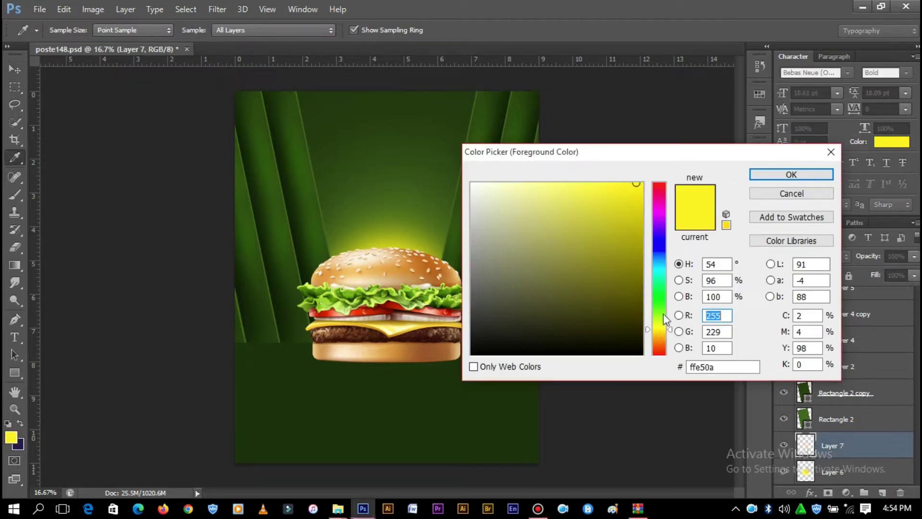
pyautogui.moveTo(658, 331); pyautogui.dragTo(658, 330)
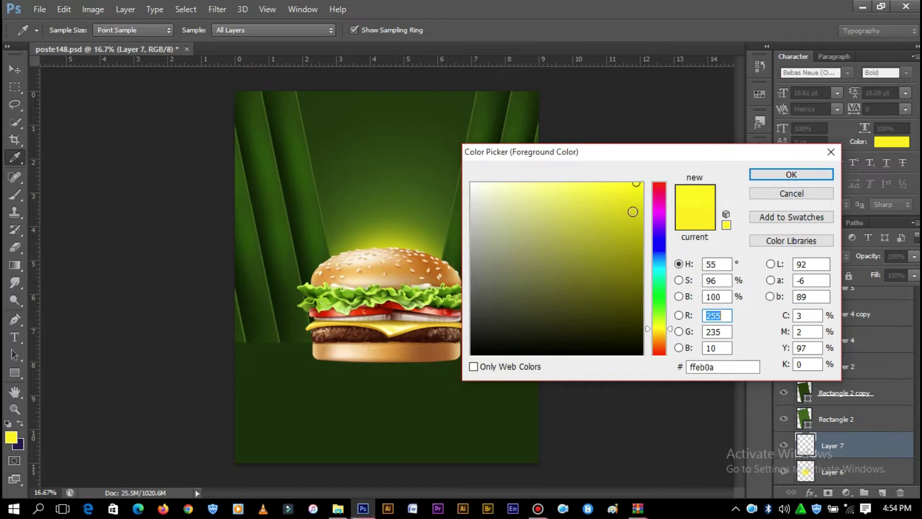
pyautogui.click(765, 175)
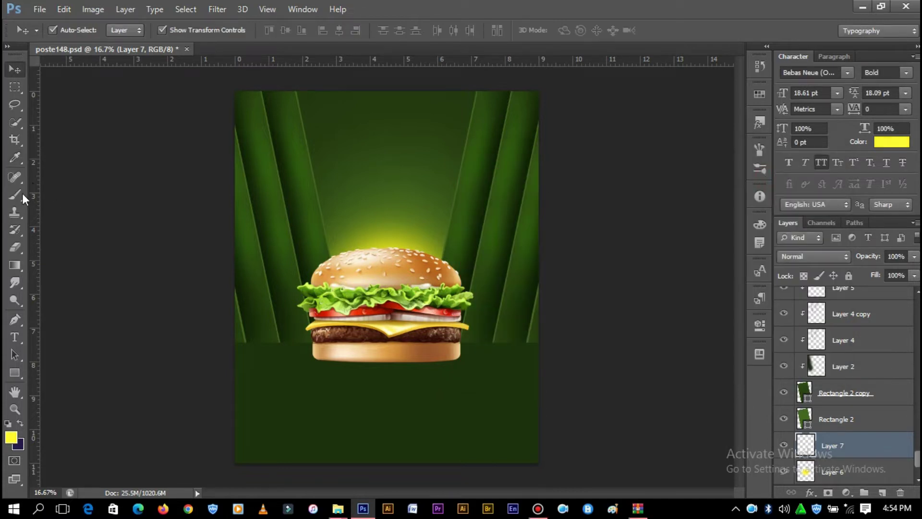
pyautogui.press('b')
pyautogui.moveTo(393, 276); pyautogui.dragTo(385, 291)
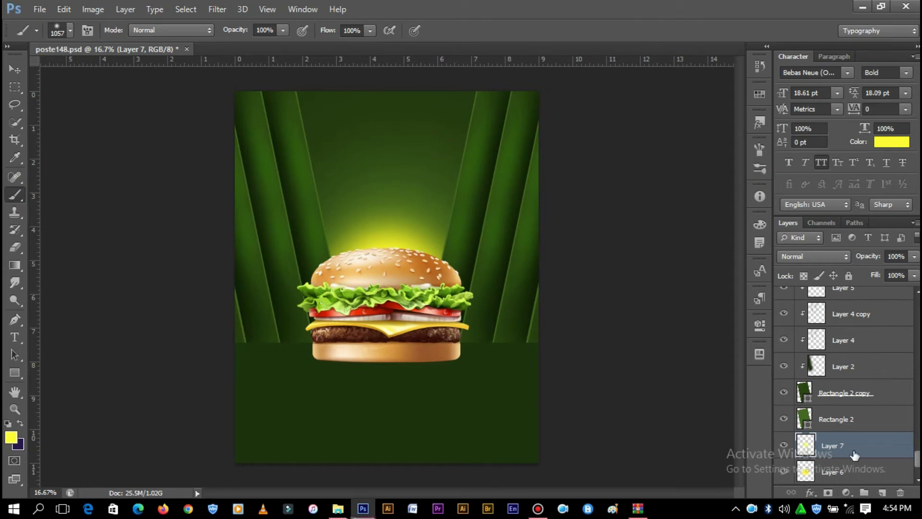
# On new Layer 8, paint a large glow with a 2448 px soft brush and set Fill to 31%
pyautogui.click(884, 495)
pyautogui.rightClick(439, 265)
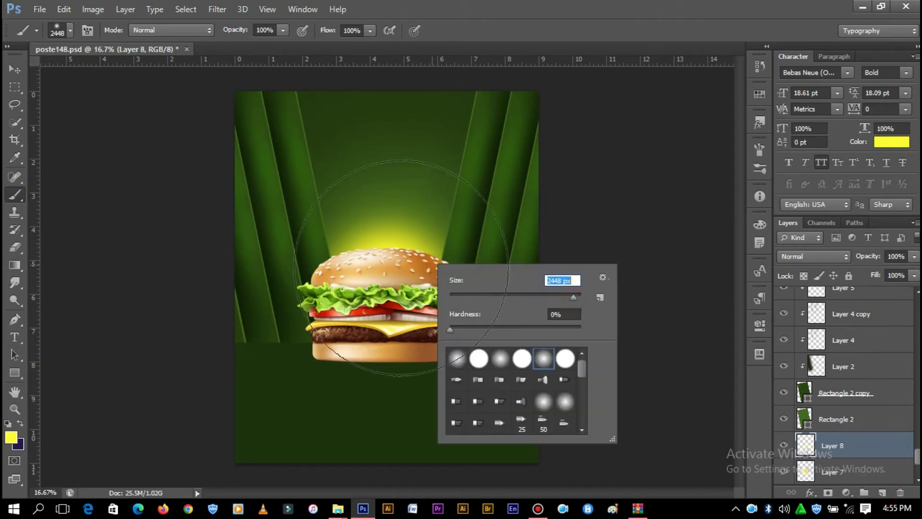
pyautogui.press('Return')
pyautogui.click(380, 389)
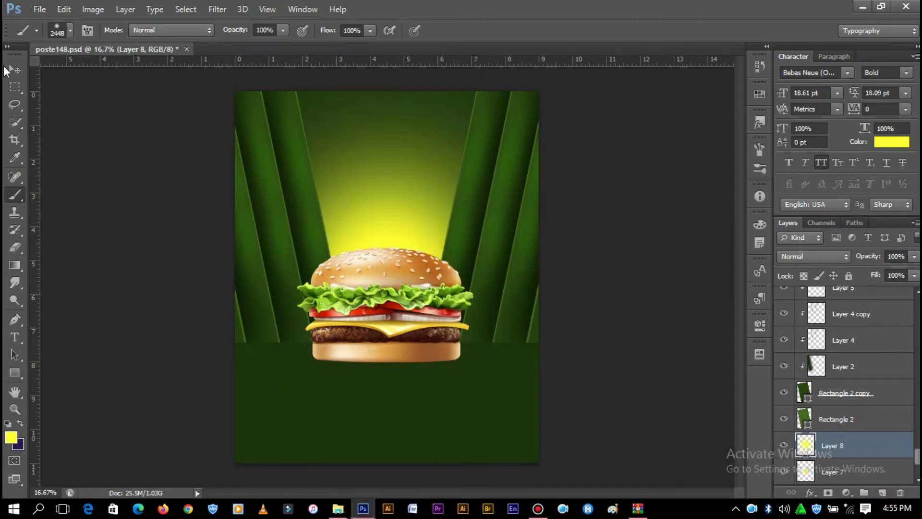
pyautogui.click(15, 70)
pyautogui.moveTo(880, 294); pyautogui.dragTo(867, 294)
pyautogui.click(813, 256)
# Duplicate the Layer 8 glow and set the copy's blend mode to Overlay
pyautogui.click(878, 454)
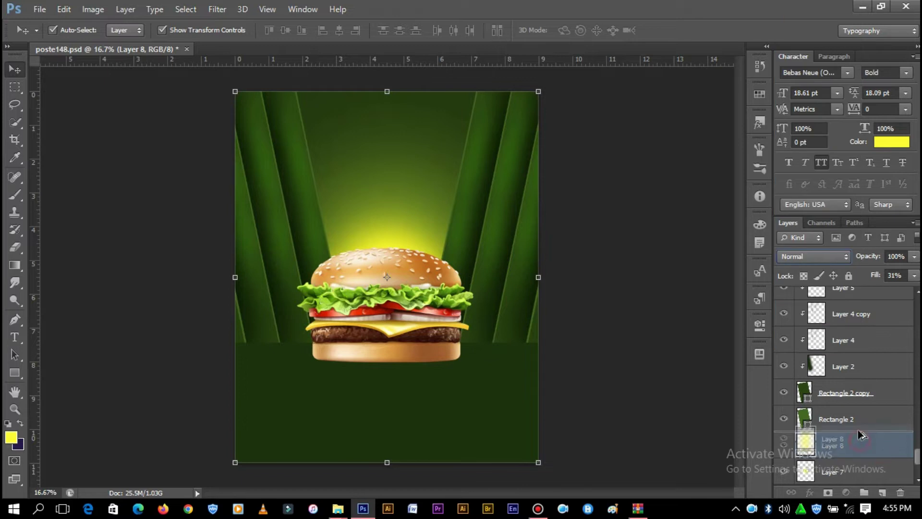
pyautogui.moveTo(858, 429); pyautogui.dragTo(858, 435)
pyautogui.click(813, 256)
pyautogui.click(797, 173)
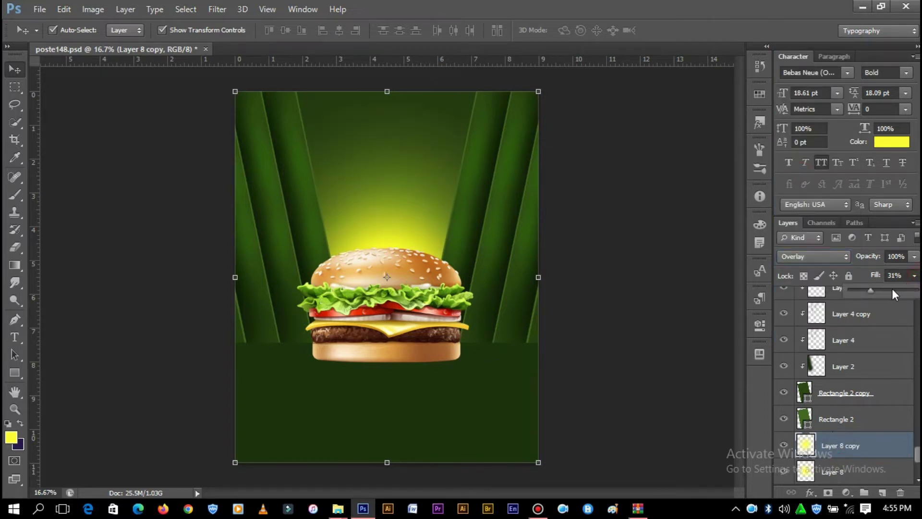
pyautogui.scroll(-2, 852, 405)
pyautogui.click(845, 393)
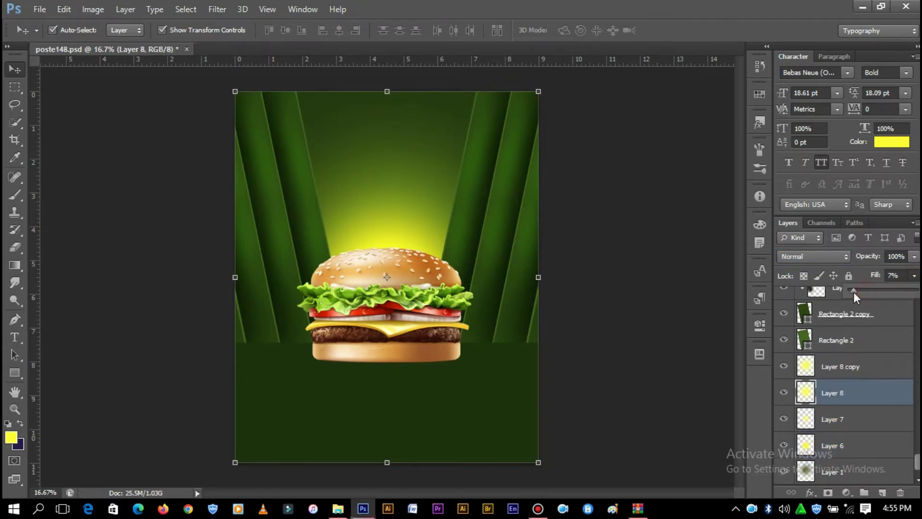
pyautogui.click(658, 189)
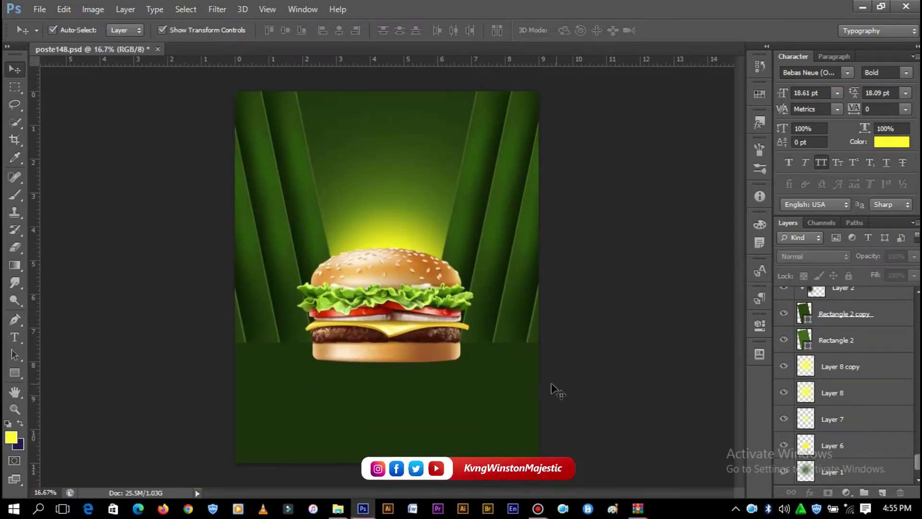
# Add a new Layer 9 clipped to the Rectangle 1 floor layer
pyautogui.click(558, 369)
pyautogui.click(882, 493)
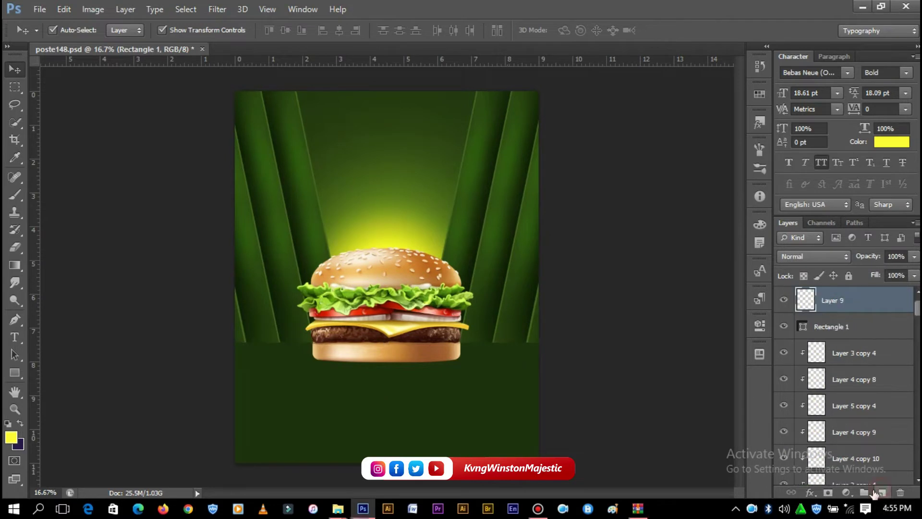
pyautogui.rightClick(839, 303)
pyautogui.click(619, 222)
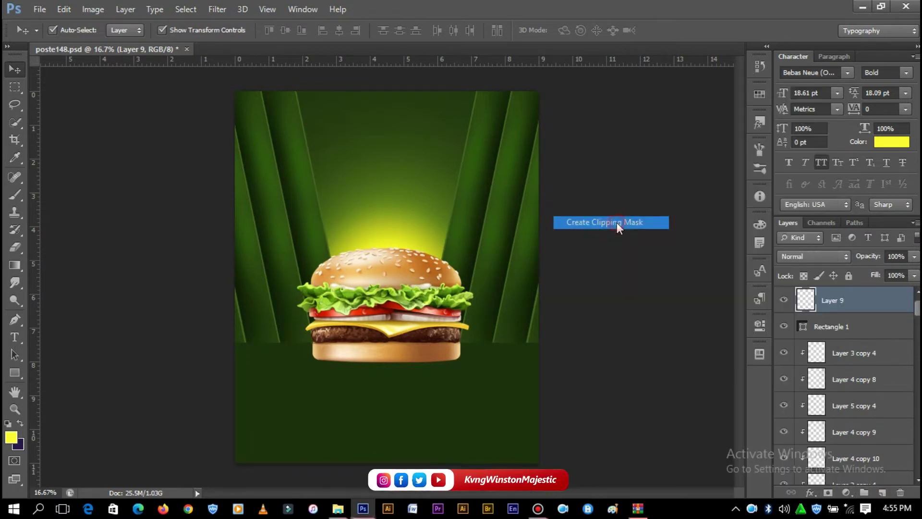
pyautogui.click(16, 207)
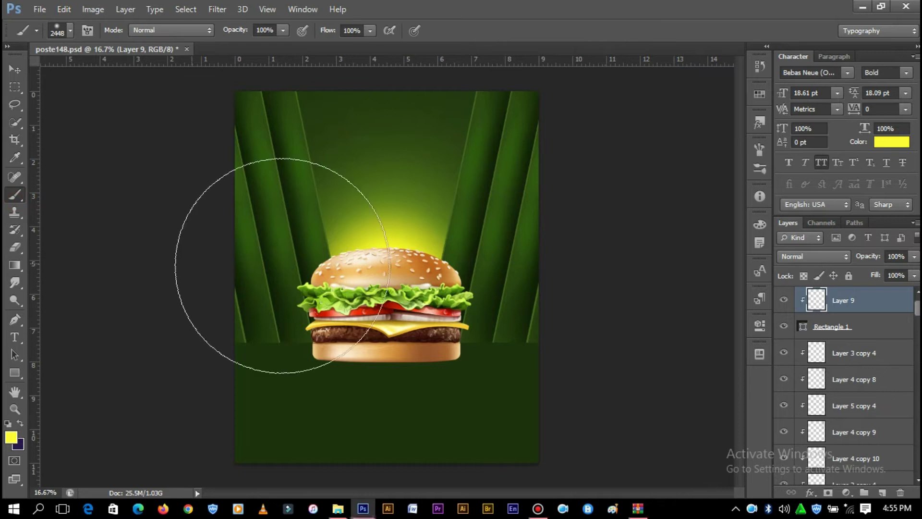
# Paint a soft lighter-green glow on the floor around the burger
pyautogui.click(11, 437)
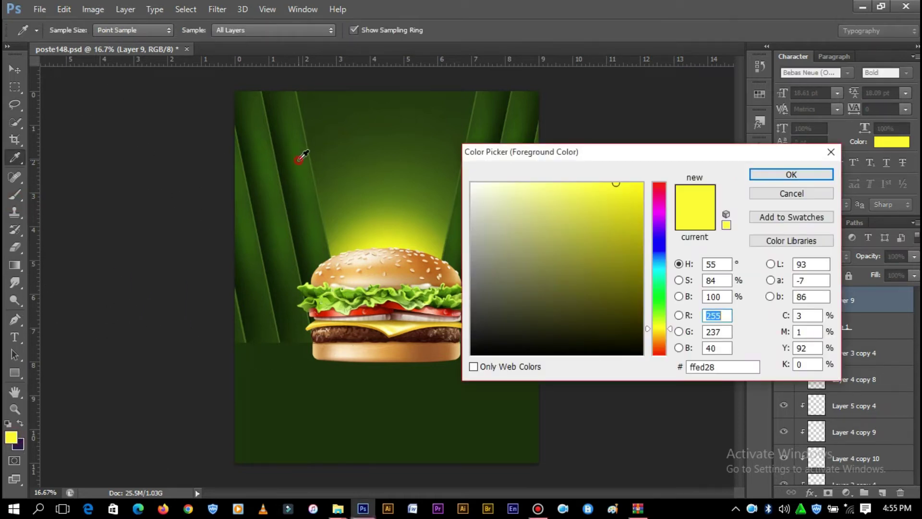
pyautogui.click(317, 159)
pyautogui.click(612, 285)
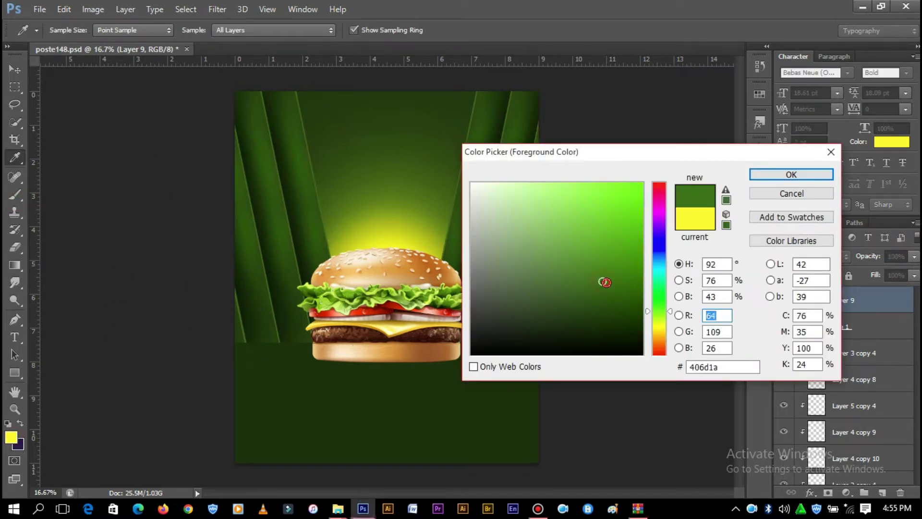
pyautogui.click(796, 174)
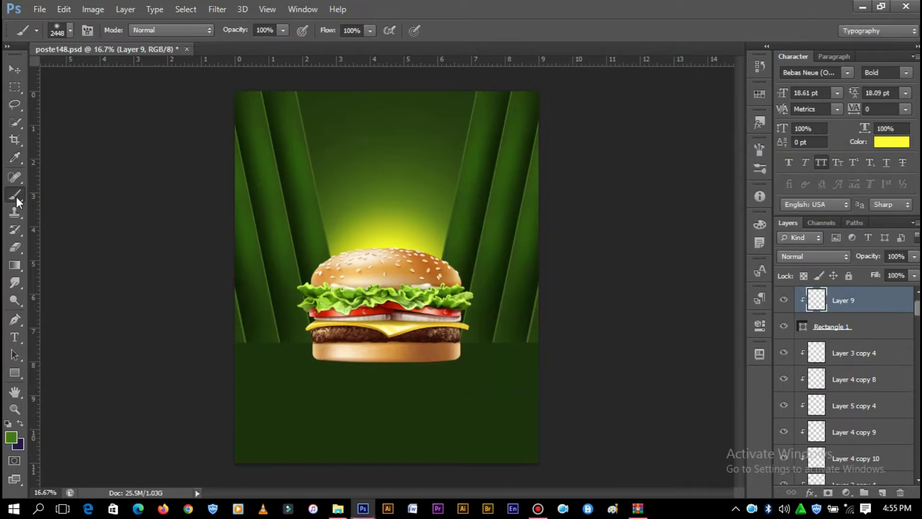
pyautogui.click(406, 284)
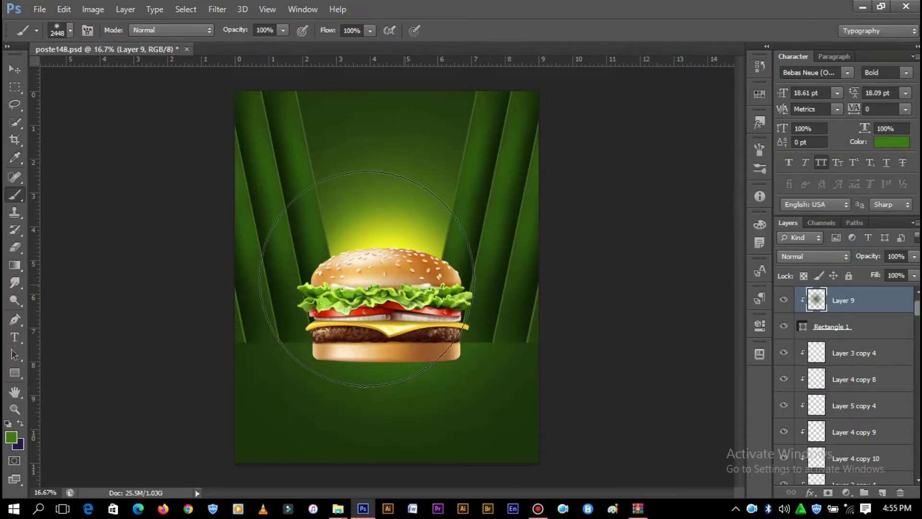
pyautogui.click(387, 265)
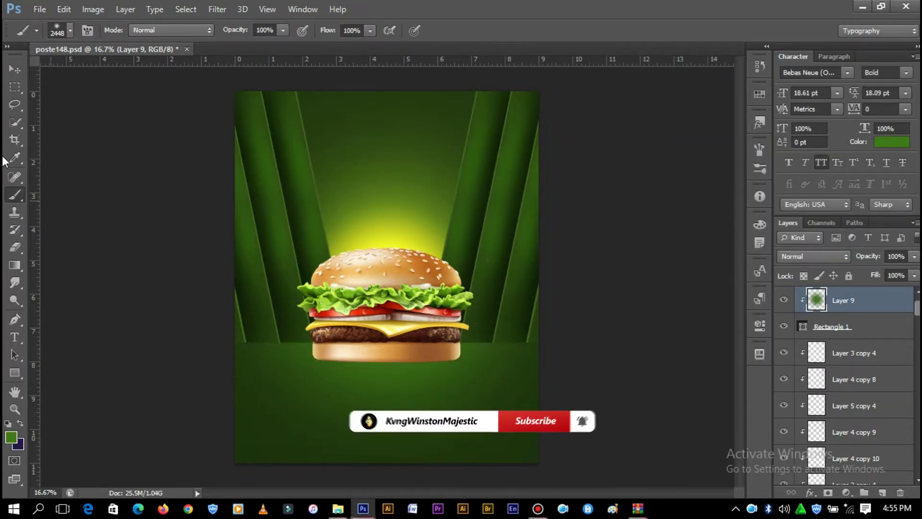
pyautogui.press('v')
# Add a new Layer 10 clipped to the green glow Layer 9
pyautogui.click(544, 332)
pyautogui.click(843, 300)
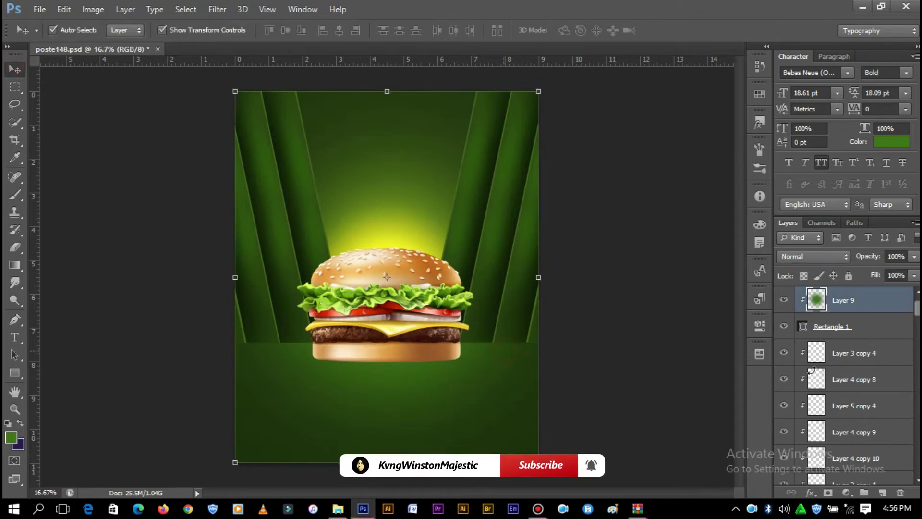
pyautogui.click(883, 492)
pyautogui.rightClick(845, 303)
pyautogui.click(618, 220)
# Paint a bright yellow (#fff400) glow behind the burger, then add empty Layer 11
pyautogui.click(11, 438)
pyautogui.click(660, 328)
pyautogui.click(625, 202)
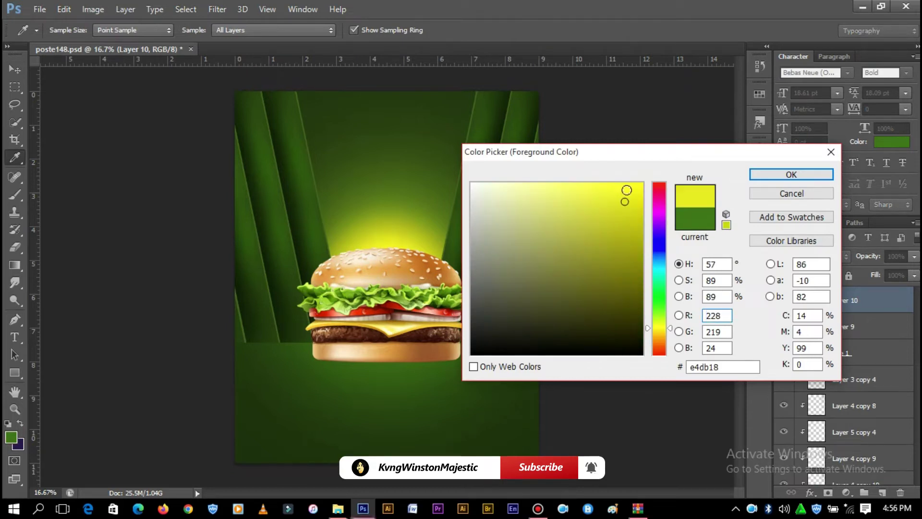
pyautogui.moveTo(627, 190); pyautogui.dragTo(642, 184)
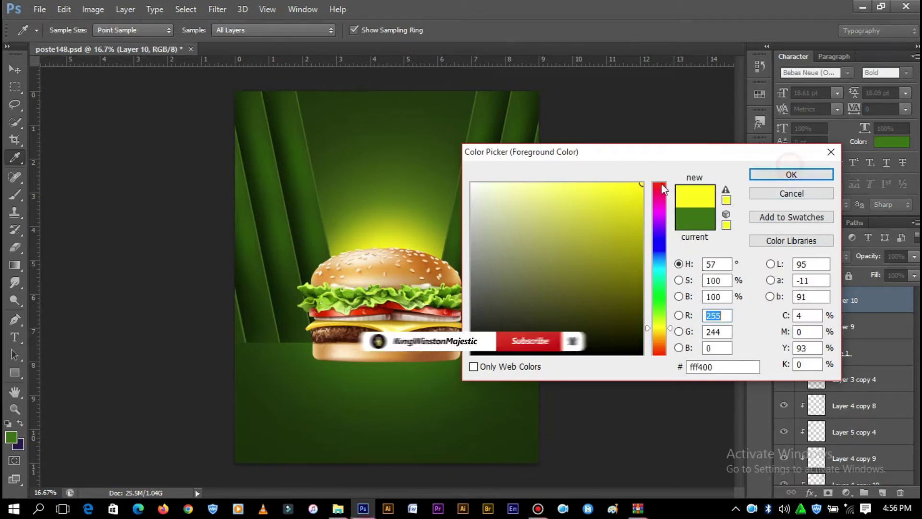
pyautogui.click(791, 174)
pyautogui.press('b')
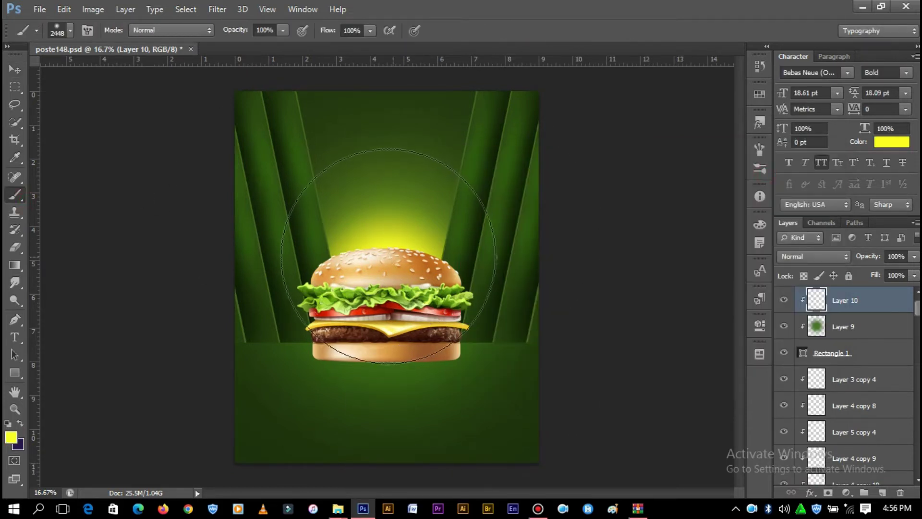
pyautogui.click(388, 255)
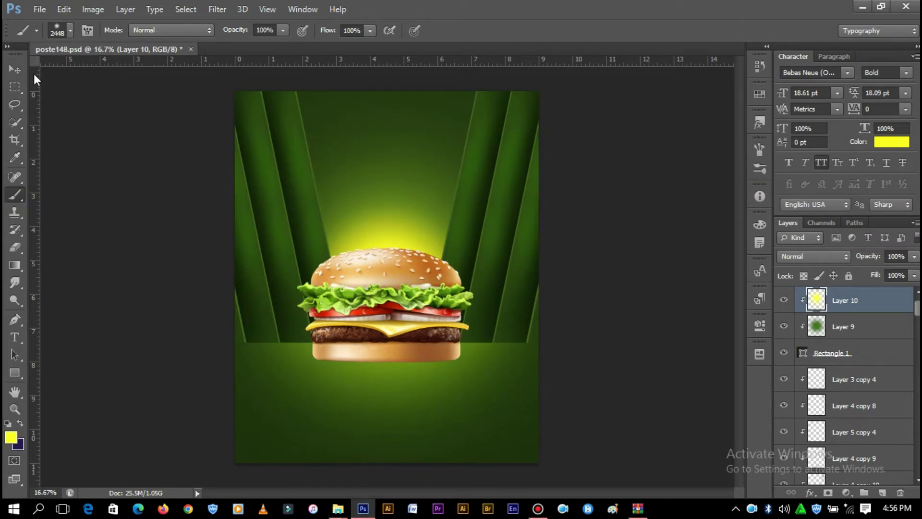
pyautogui.press('v')
pyautogui.click(882, 492)
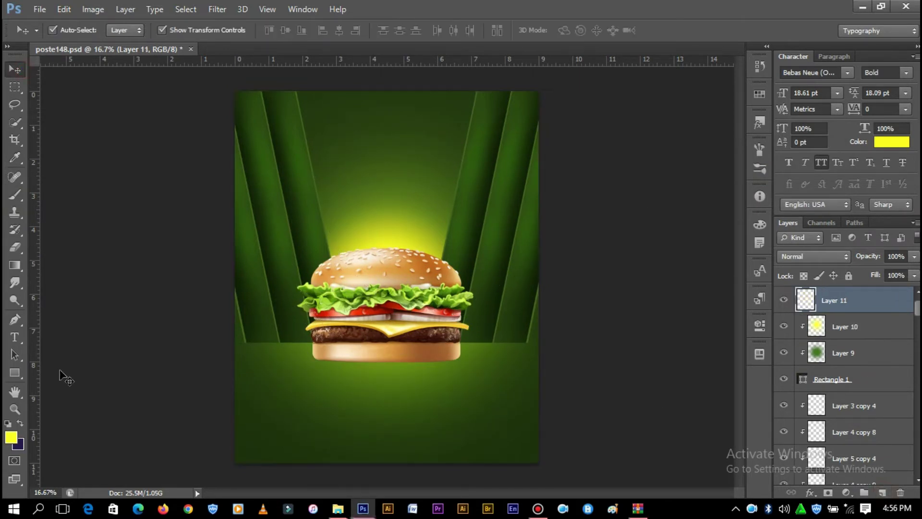
# Clip Layer 11 and brush a yellow glow along the floor line, erasing its right end
pyautogui.click(15, 194)
pyautogui.rightClick(399, 239)
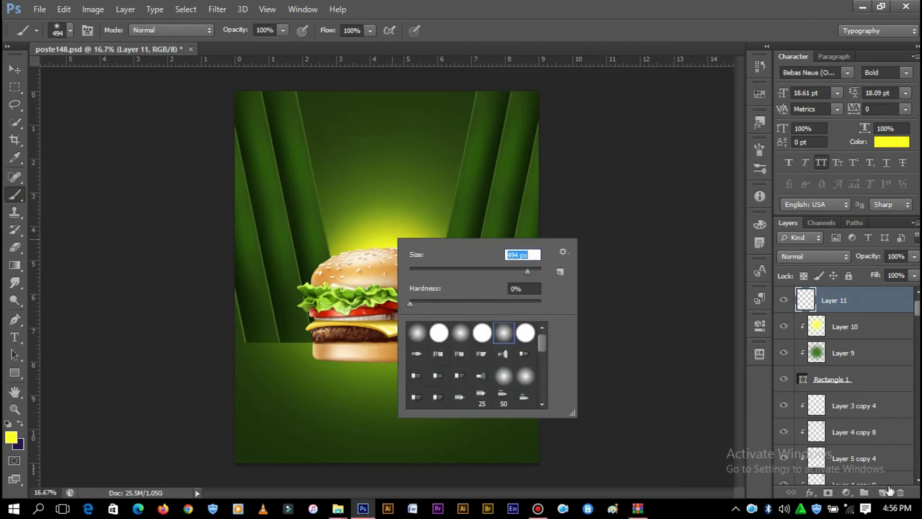
pyautogui.rightClick(843, 312)
pyautogui.click(625, 221)
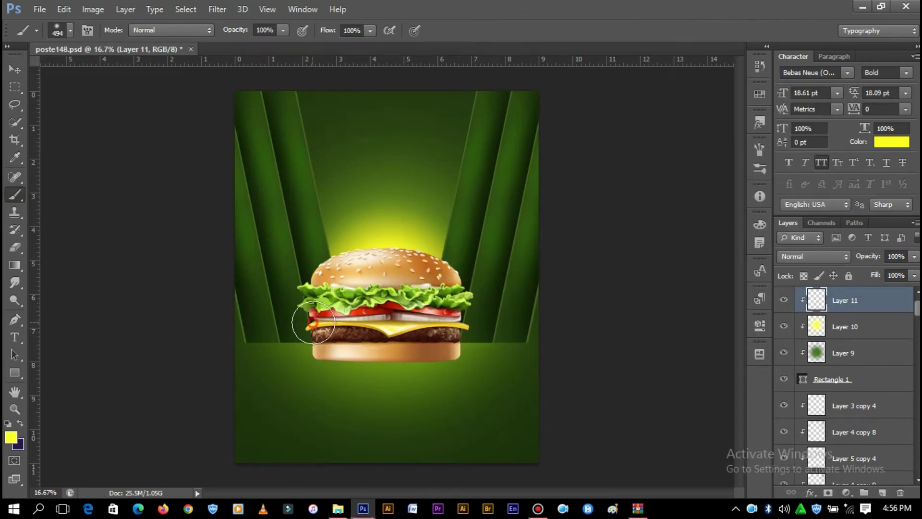
pyautogui.moveTo(494, 325); pyautogui.dragTo(281, 332)
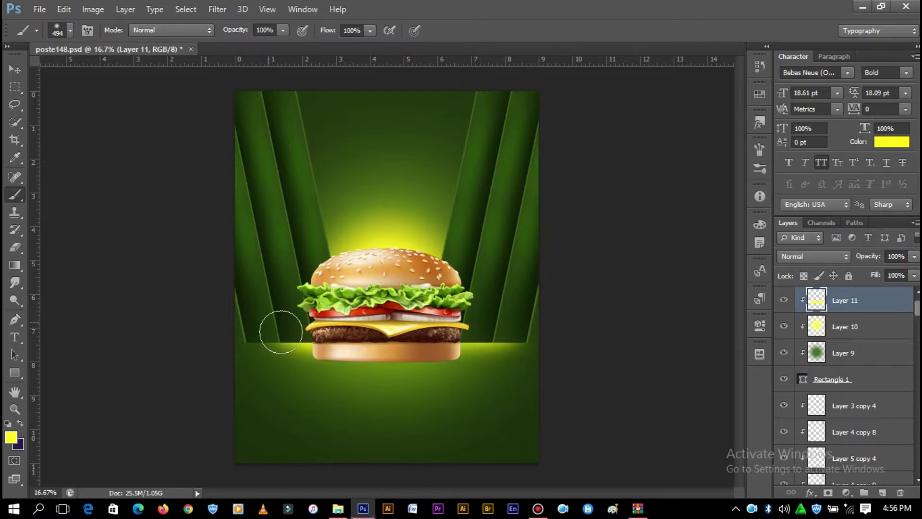
pyautogui.rightClick(459, 324)
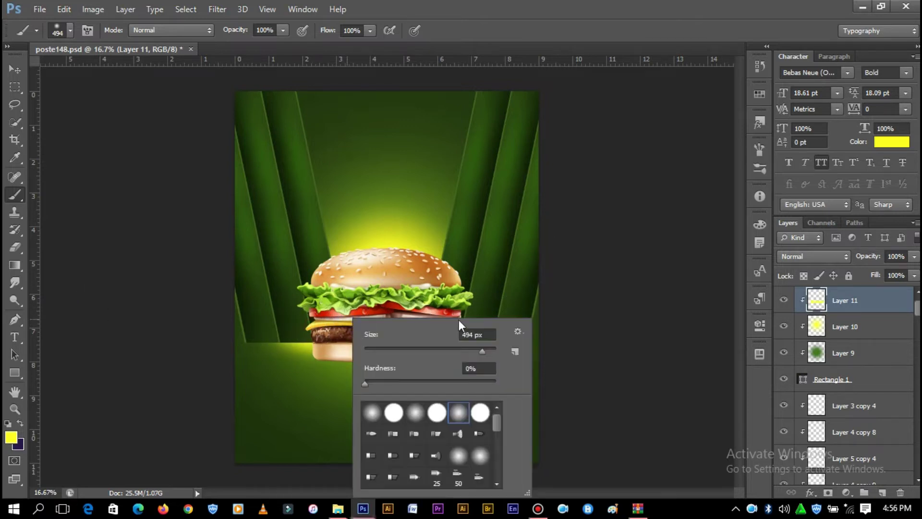
pyautogui.click(17, 250)
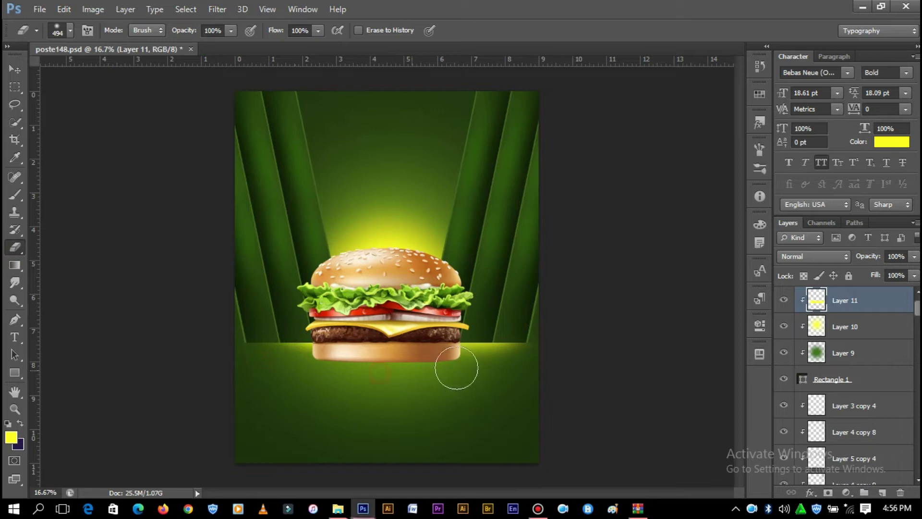
pyautogui.moveTo(457, 368); pyautogui.dragTo(490, 372)
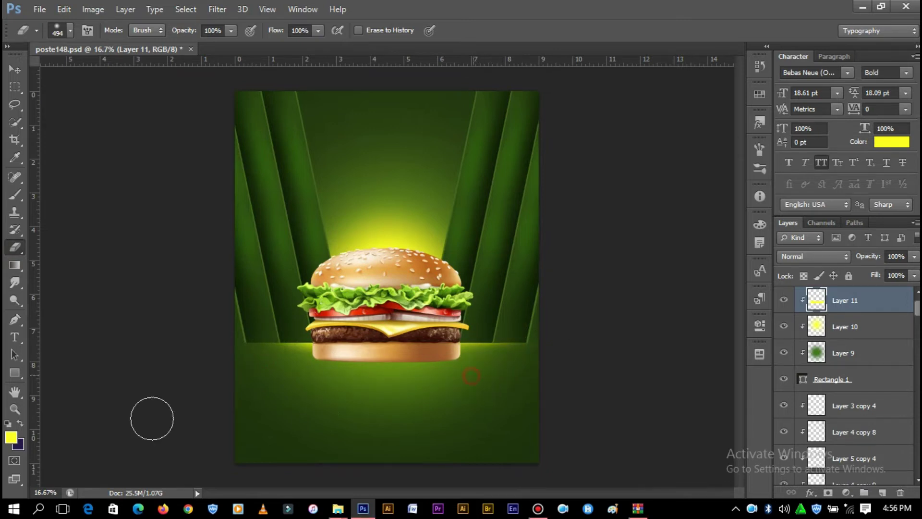
# Duplicate the floor glow as Layer 11 copy and set Layer 11 to Overlay
pyautogui.click(15, 69)
pyautogui.moveTo(851, 307)
pyautogui.mouseDown()
pyautogui.moveTo(848, 341)
pyautogui.moveTo(852, 316)
pyautogui.moveTo(879, 316)
pyautogui.mouseUp()
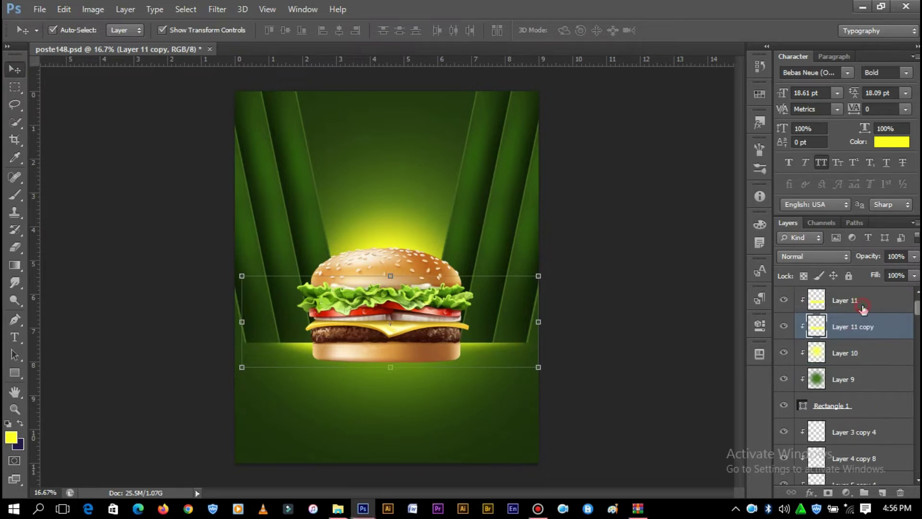
pyautogui.click(863, 307)
pyautogui.click(813, 256)
pyautogui.click(798, 172)
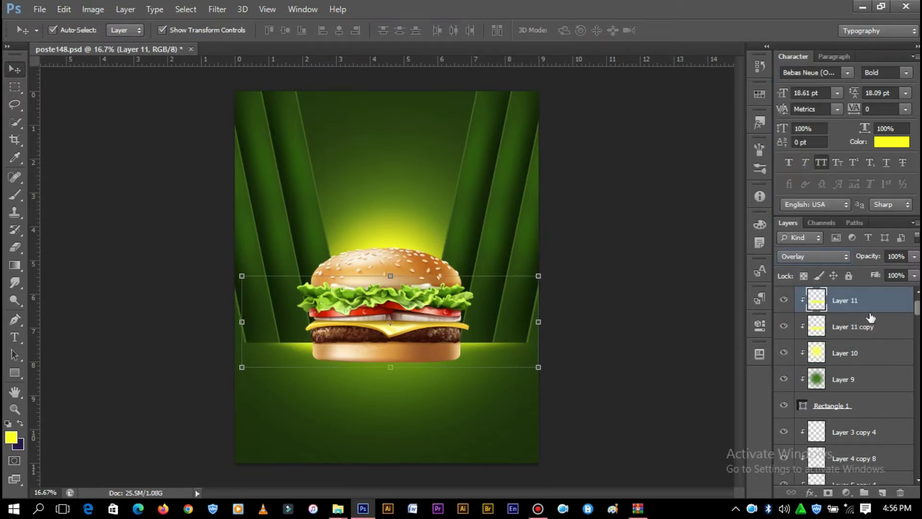
pyautogui.click(862, 327)
pyautogui.click(915, 276)
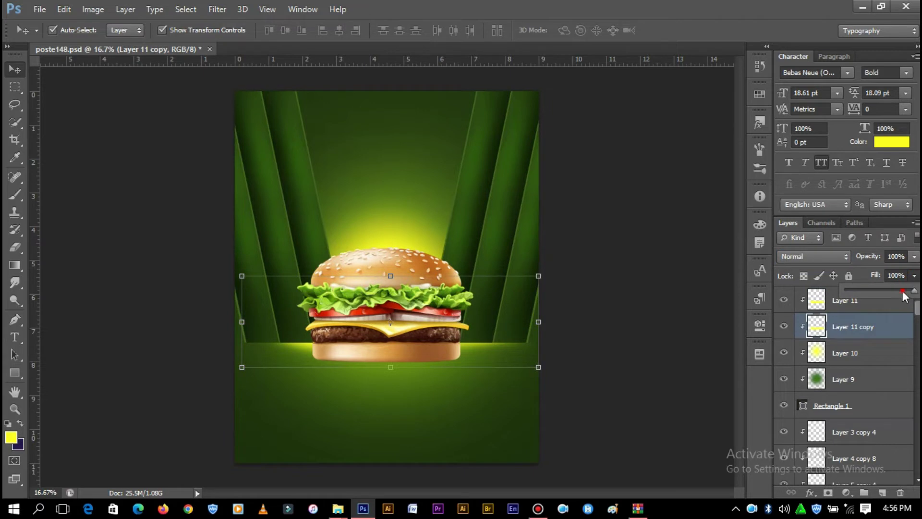
pyautogui.click(643, 190)
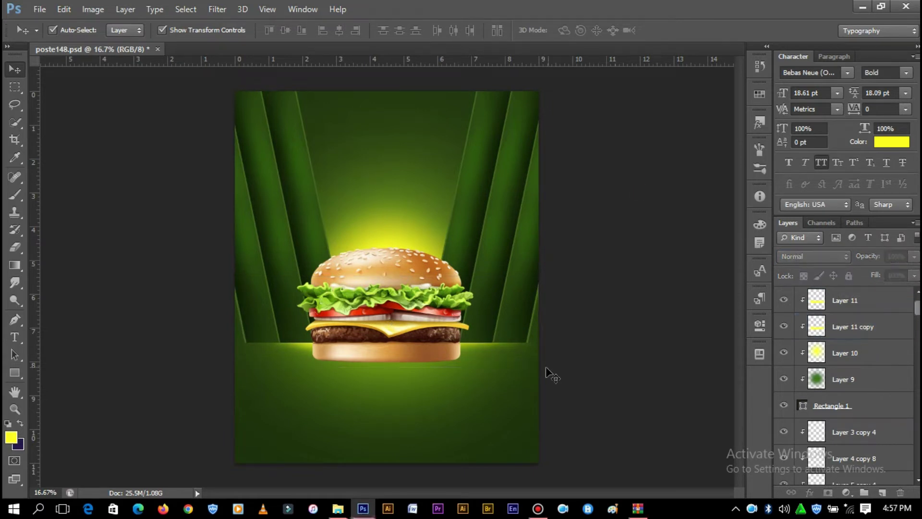
pyautogui.click(519, 387)
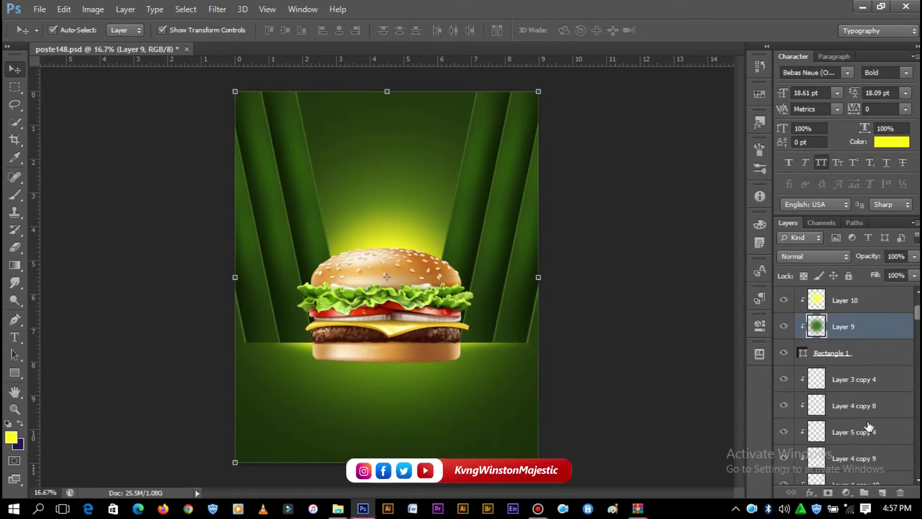
# Create clipped Layer 12 above the glows and set the foreground to very dark green #0d1603
pyautogui.scroll(3, 839, 378)
pyautogui.scroll(2, 840, 378)
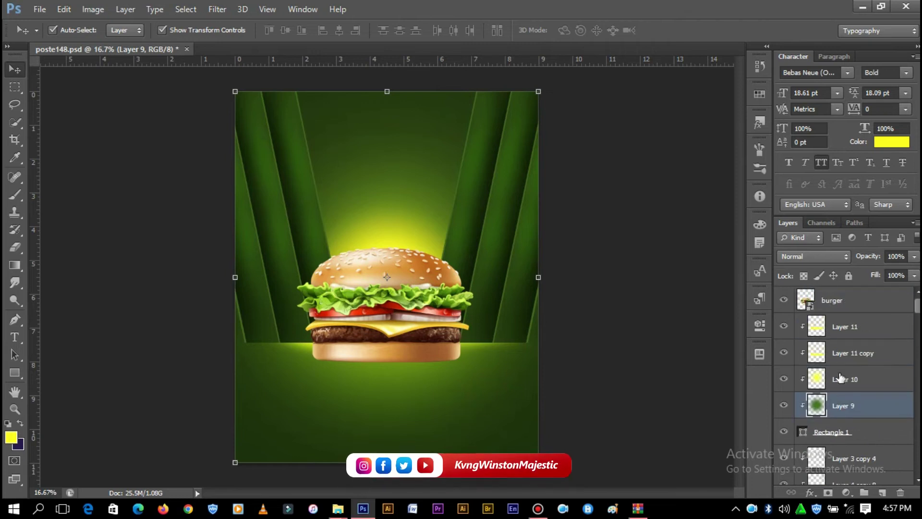
pyautogui.click(874, 339)
pyautogui.hotkey('ctrl', 'shift', 'alt', 'n')
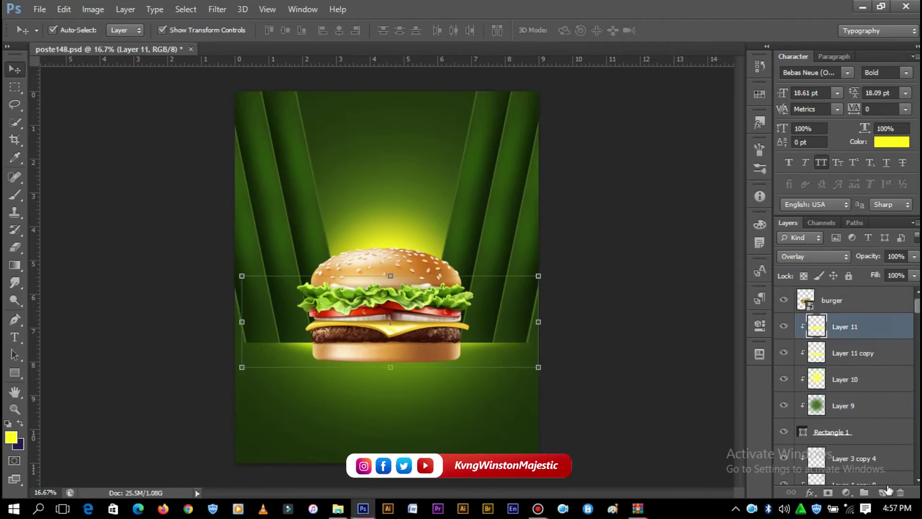
pyautogui.rightClick(880, 334)
pyautogui.click(668, 222)
pyautogui.click(11, 436)
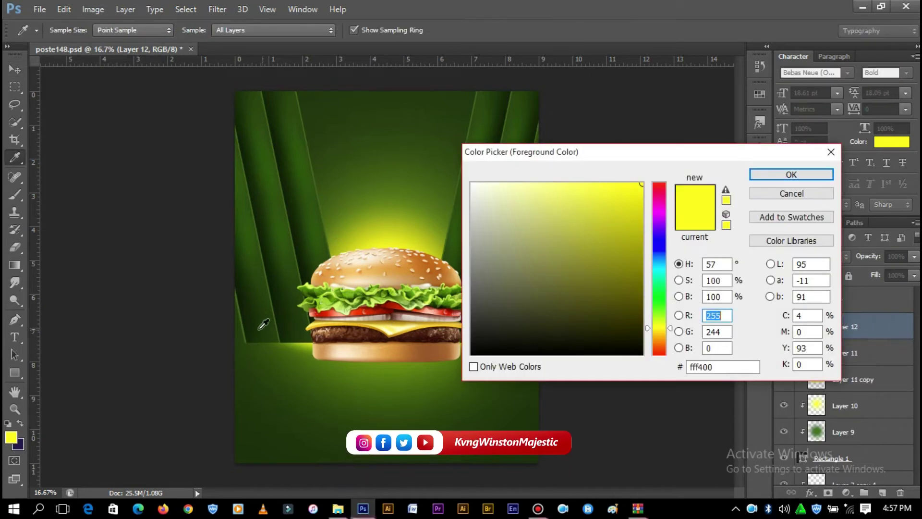
pyautogui.click(603, 332)
pyautogui.click(619, 339)
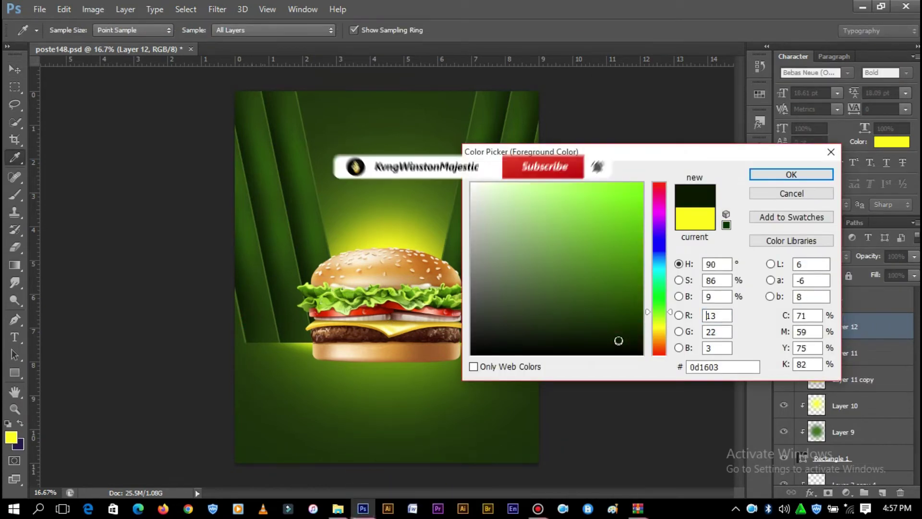
pyautogui.click(791, 174)
# Shade the poster's bottom corners with a soft 2680 px dark green brush
pyautogui.press('v')
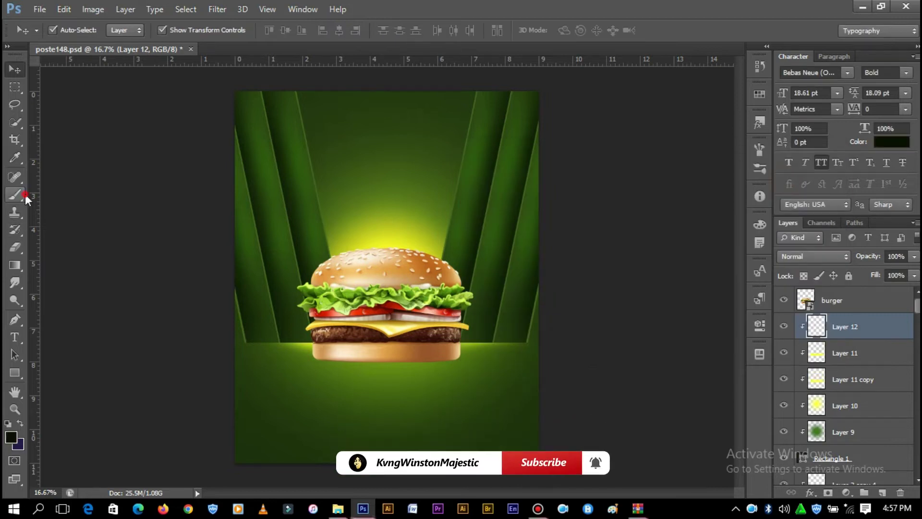
pyautogui.click(14, 195)
pyautogui.rightClick(372, 402)
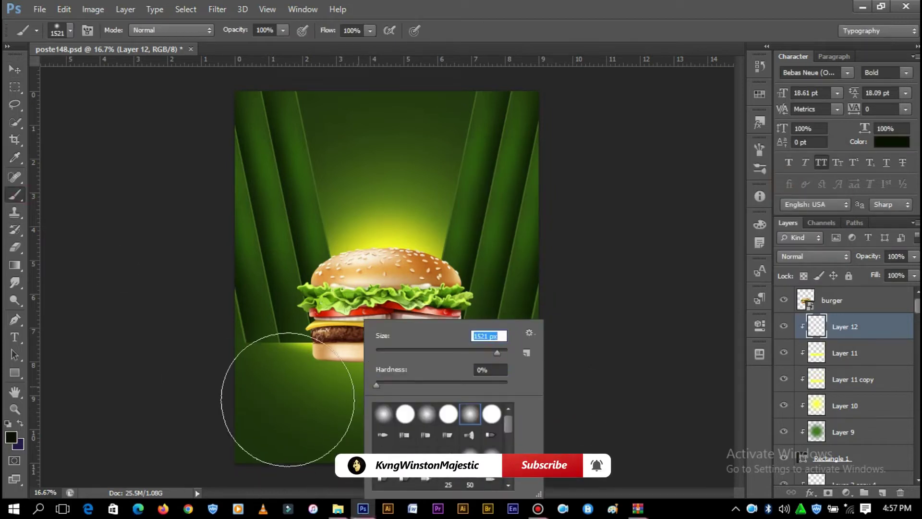
pyautogui.click(500, 352)
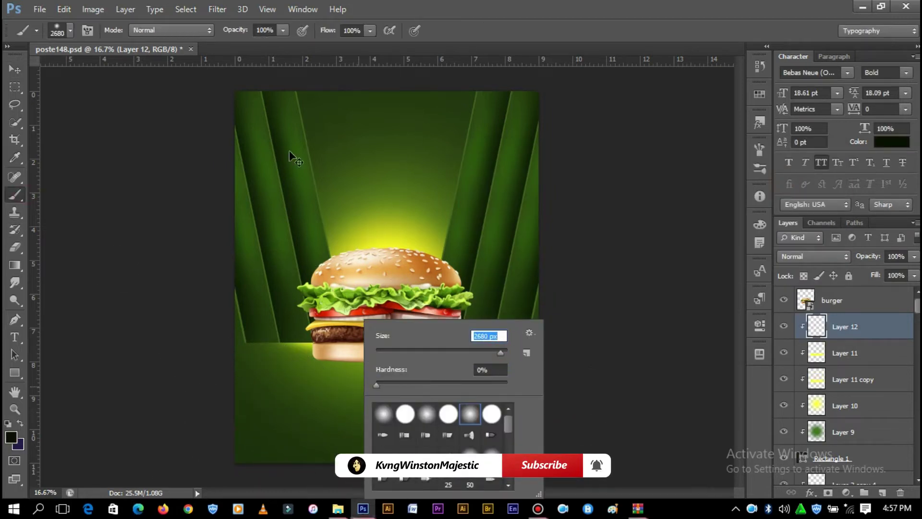
pyautogui.press('Return')
pyautogui.hotkey('ctrl', '-')
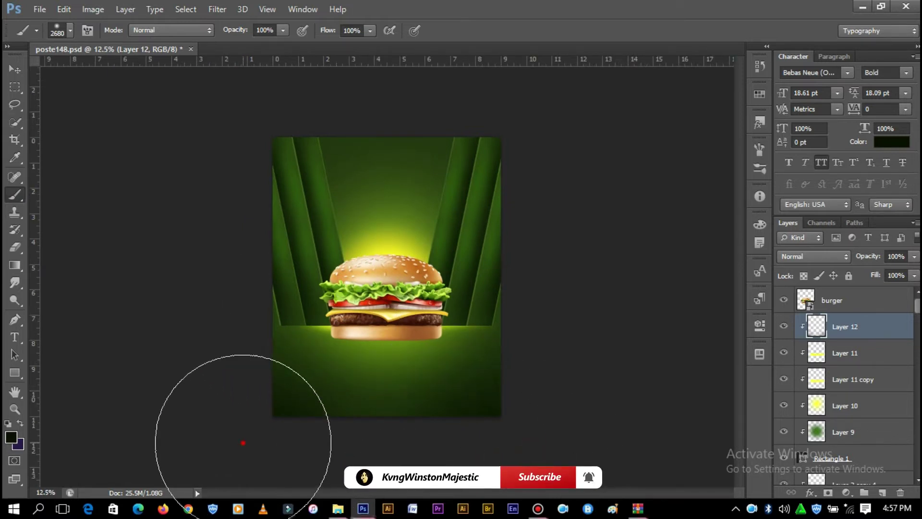
pyautogui.click(14, 68)
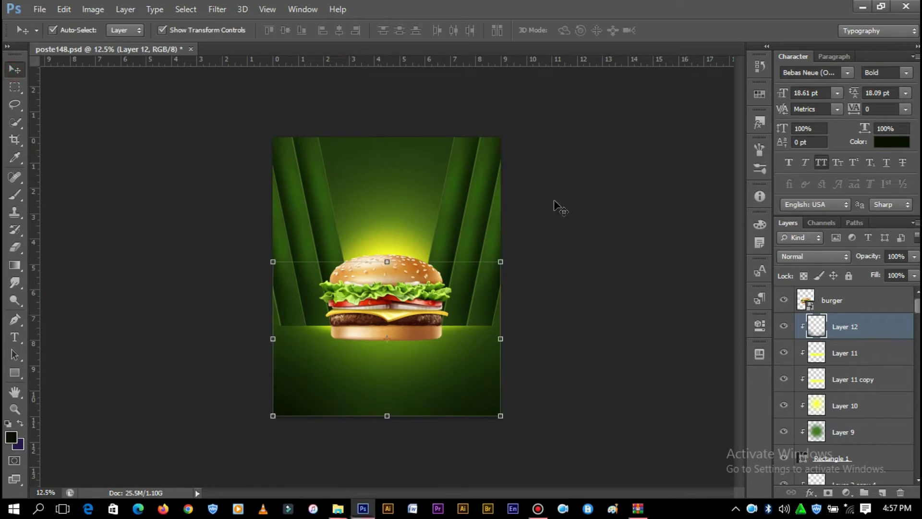
pyautogui.click(624, 261)
pyautogui.hotkey('ctrl', '+')
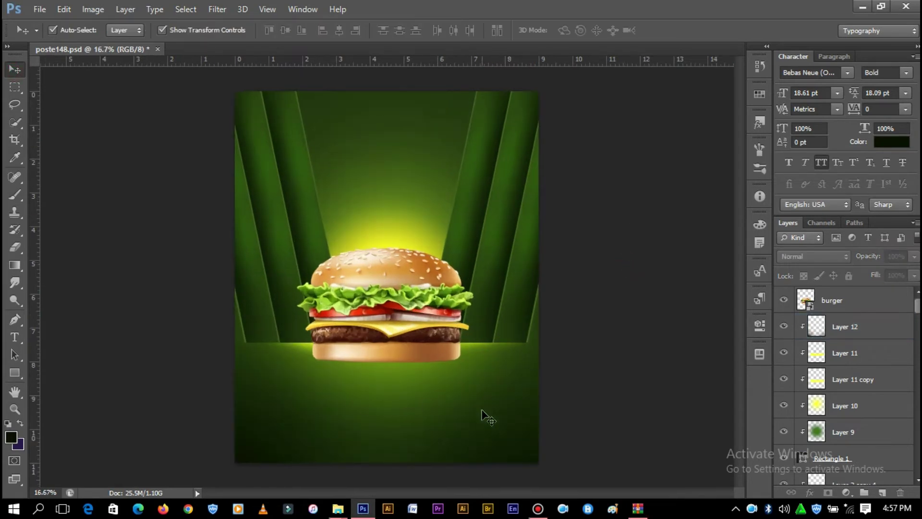
# Paint a soft dark patch under the burger on a new layer with a 1521 px brush
pyautogui.click(481, 410)
pyautogui.click(883, 494)
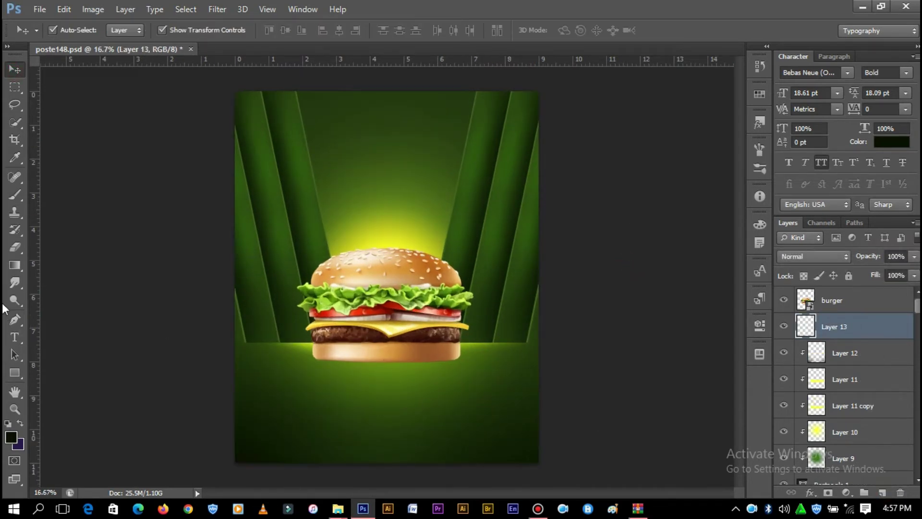
pyautogui.click(13, 196)
pyautogui.rightClick(391, 320)
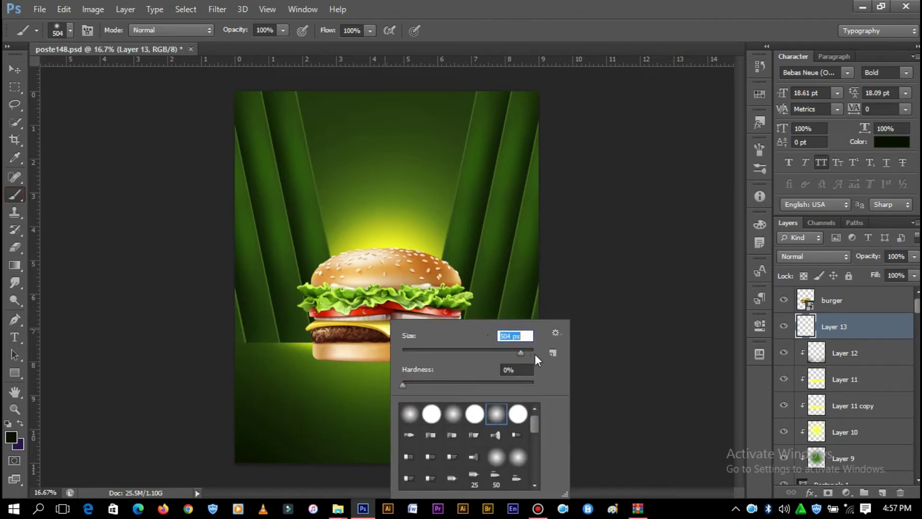
pyautogui.moveTo(524, 353); pyautogui.dragTo(522, 351)
pyautogui.click(370, 339)
pyautogui.click(374, 378)
# Flatten the patch to about 15% height and position it as a thin band under the bun
pyautogui.click(15, 70)
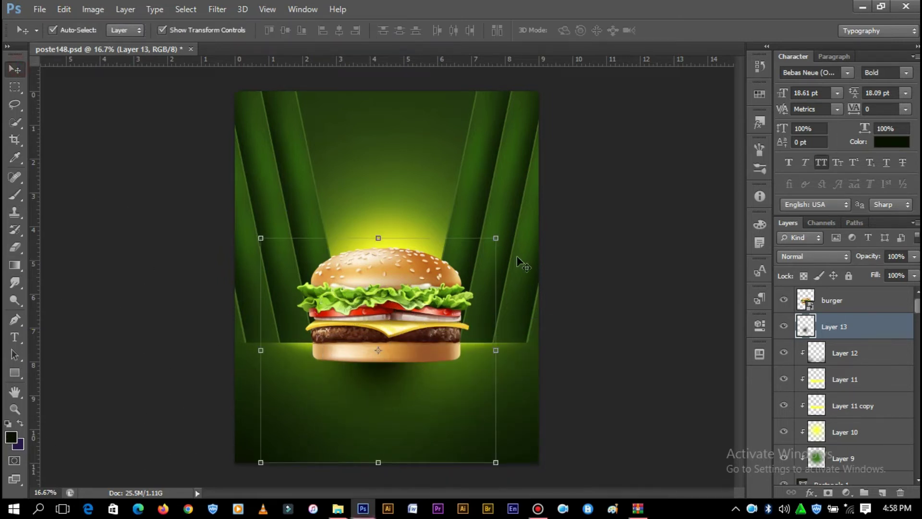
pyautogui.moveTo(379, 238)
pyautogui.mouseDown()
pyautogui.moveTo(379, 405)
pyautogui.moveTo(406, 360)
pyautogui.mouseUp()
pyautogui.moveTo(385, 325); pyautogui.dragTo(384, 351)
pyautogui.moveTo(436, 376); pyautogui.dragTo(406, 365)
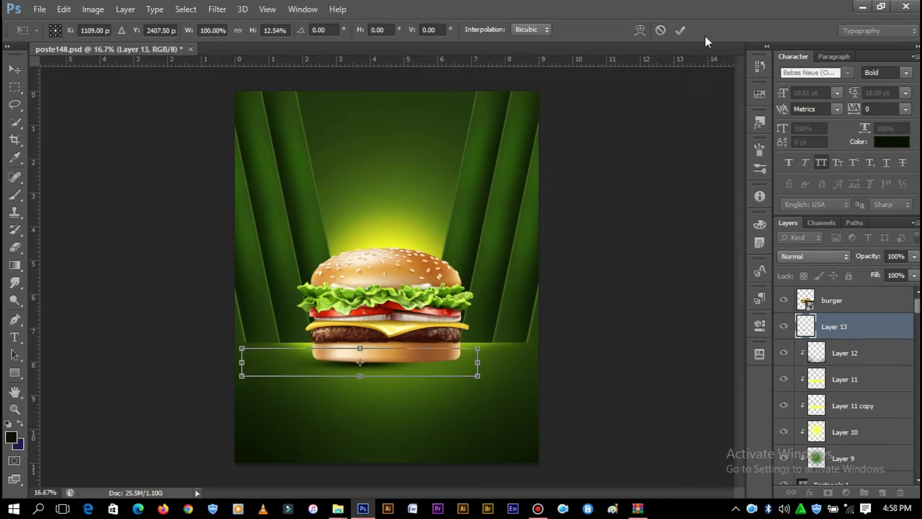
pyautogui.click(680, 30)
pyautogui.hotkey('ctrl', '+')
pyautogui.scroll(-2, 644, 336)
pyautogui.moveTo(367, 382); pyautogui.dragTo(440, 374)
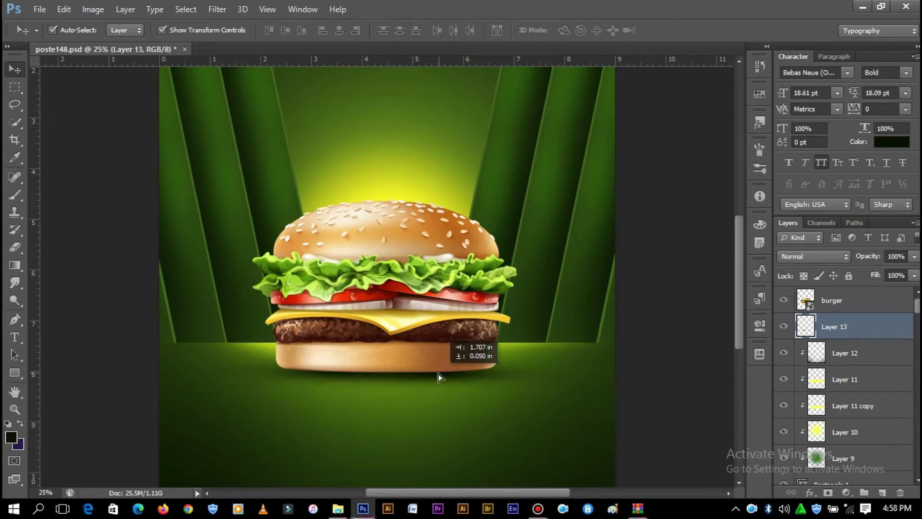
# Duplicate the shadow layer and combine both copies into one smart object
pyautogui.hotkey('ctrl', 'j')
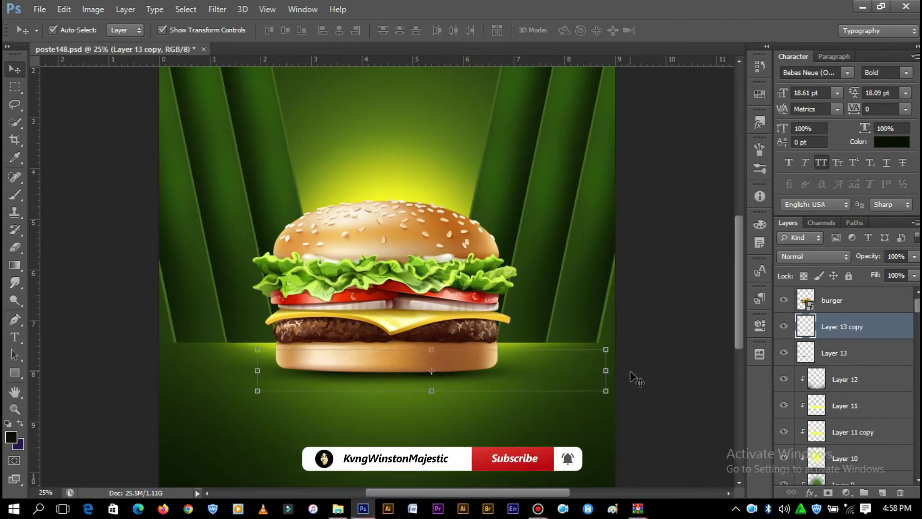
pyautogui.keyDown('shift'); pyautogui.click(843, 343); pyautogui.keyUp('shift')
pyautogui.rightClick(830, 326)
pyautogui.click(614, 146)
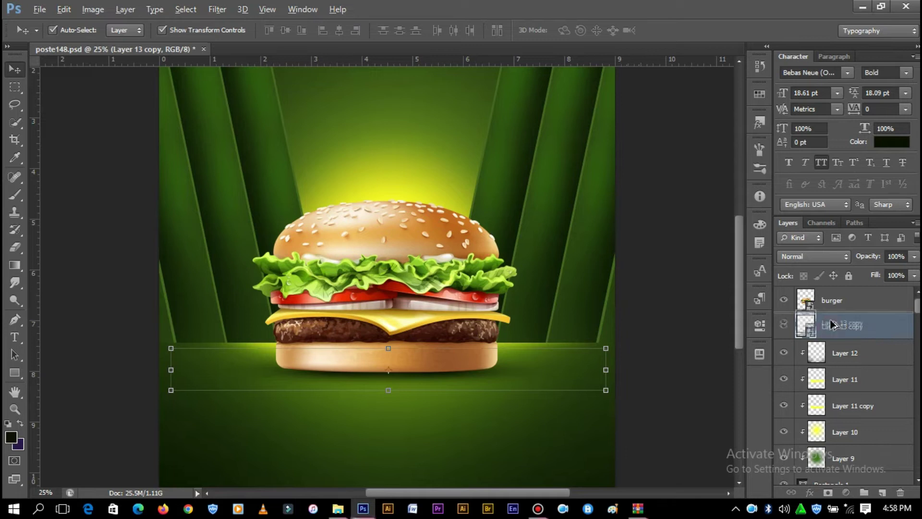
# Duplicate the shadow smart object in Overlay mode and lower Layer 13 copy's fill to 48%
pyautogui.moveTo(830, 319); pyautogui.dragTo(829, 318)
pyautogui.click(812, 256)
pyautogui.click(787, 169)
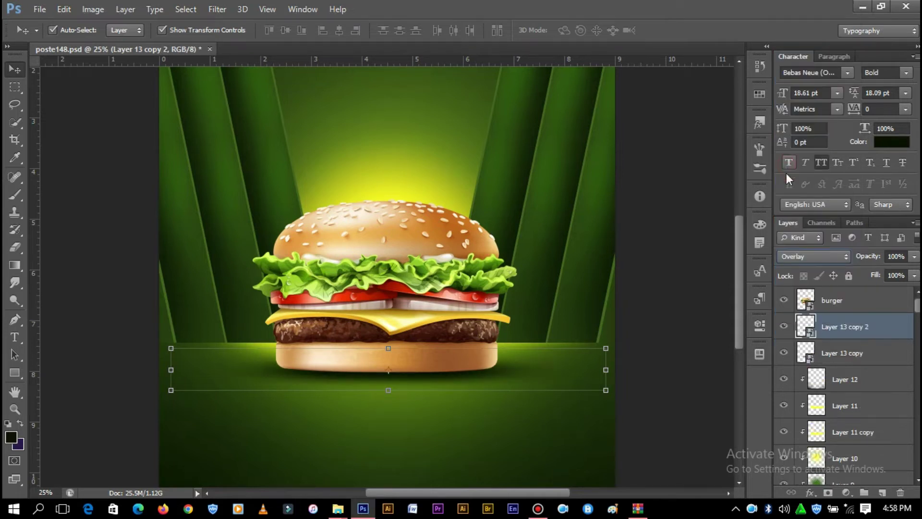
pyautogui.click(858, 353)
pyautogui.click(914, 276)
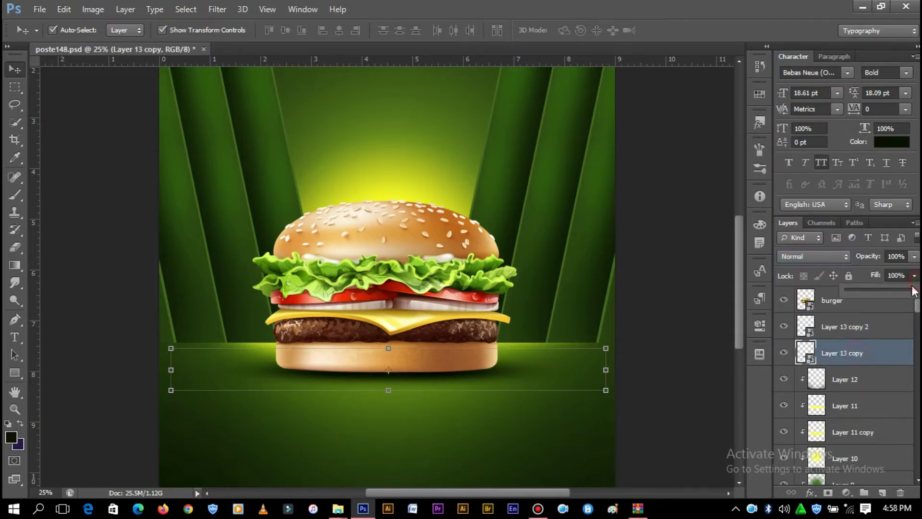
pyautogui.click(655, 247)
pyautogui.click(836, 300)
# Clip a Curves 1 layer to the burger, slightly lowering the darks and lifting the highlights
pyautogui.click(847, 492)
pyautogui.click(836, 276)
pyautogui.rightClick(872, 299)
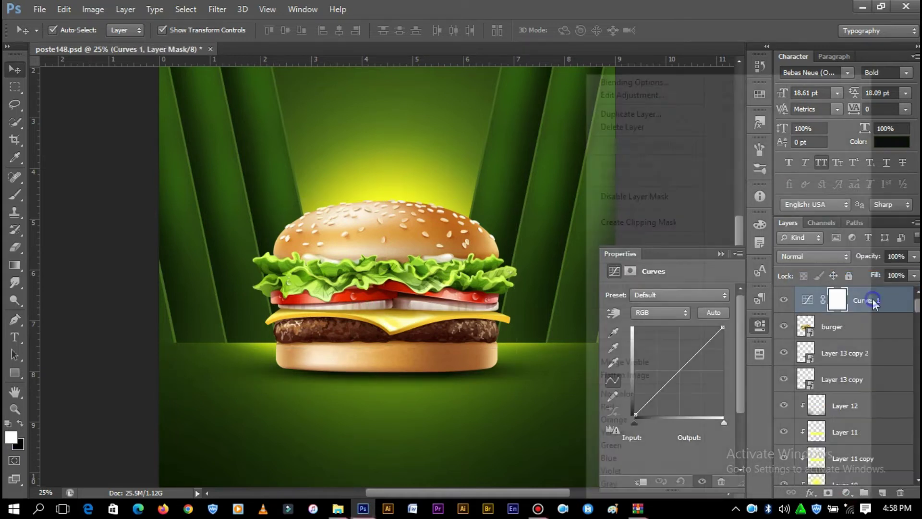
pyautogui.click(650, 224)
pyautogui.moveTo(645, 403); pyautogui.dragTo(645, 406)
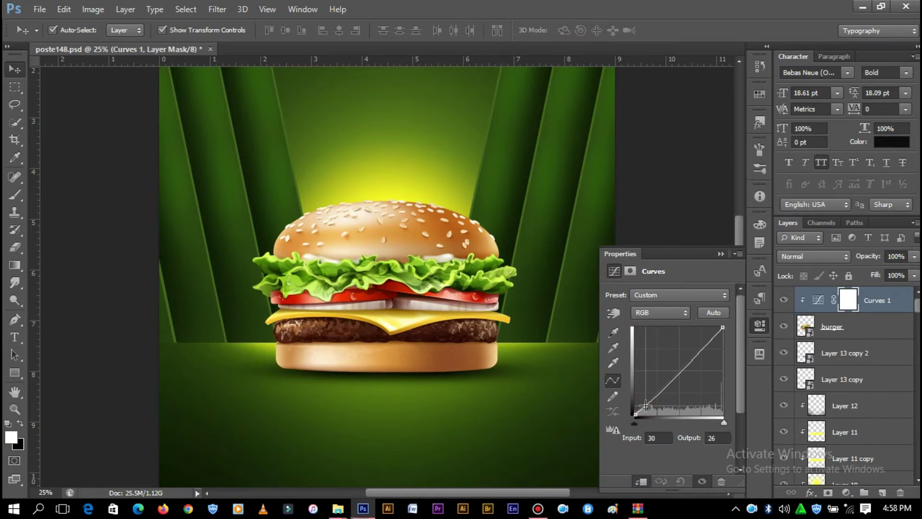
pyautogui.moveTo(700, 351); pyautogui.dragTo(697, 347)
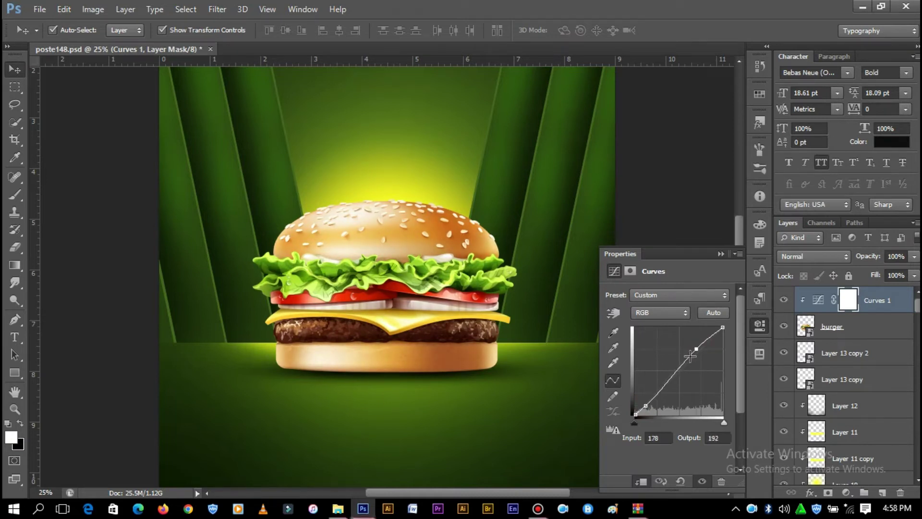
pyautogui.click(721, 253)
pyautogui.click(399, 344)
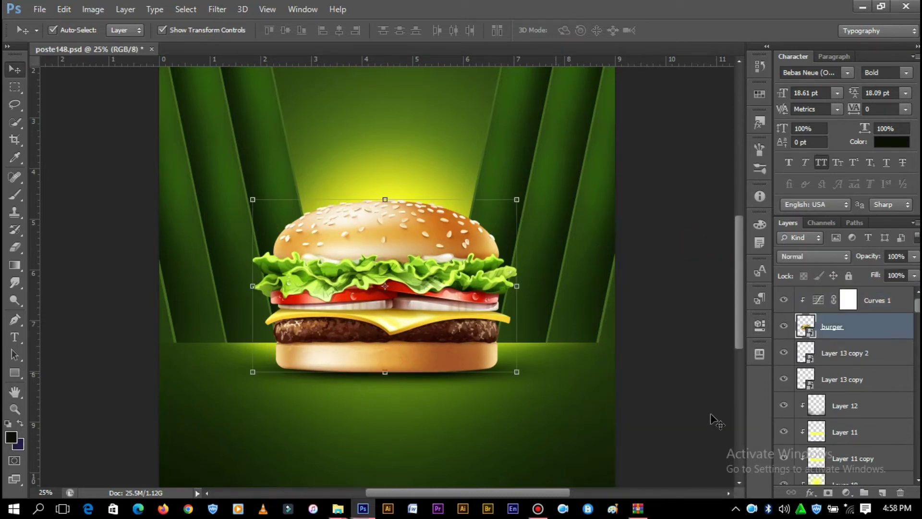
# Paint dark green shading under the bun on a clipped layer, erasing the excess over the patty
pyautogui.click(882, 493)
pyautogui.click(14, 195)
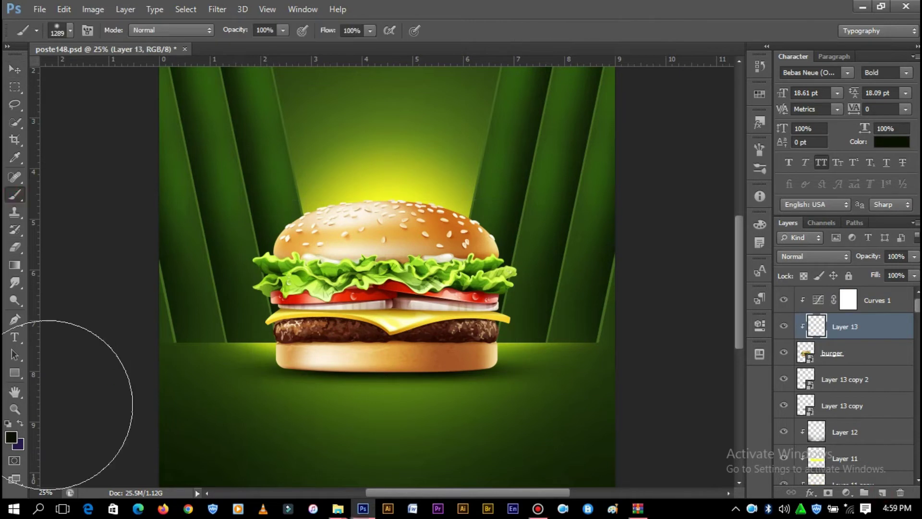
pyautogui.rightClick(474, 321)
pyautogui.click(10, 436)
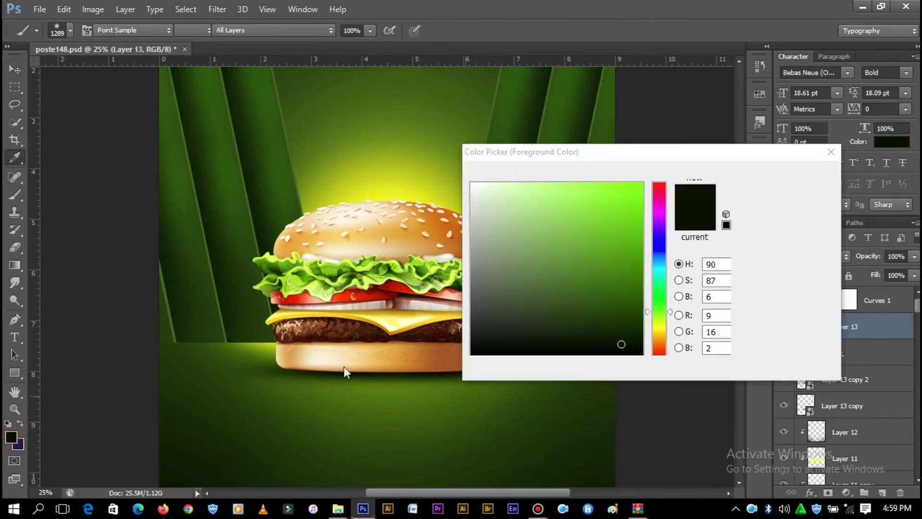
pyautogui.click(784, 180)
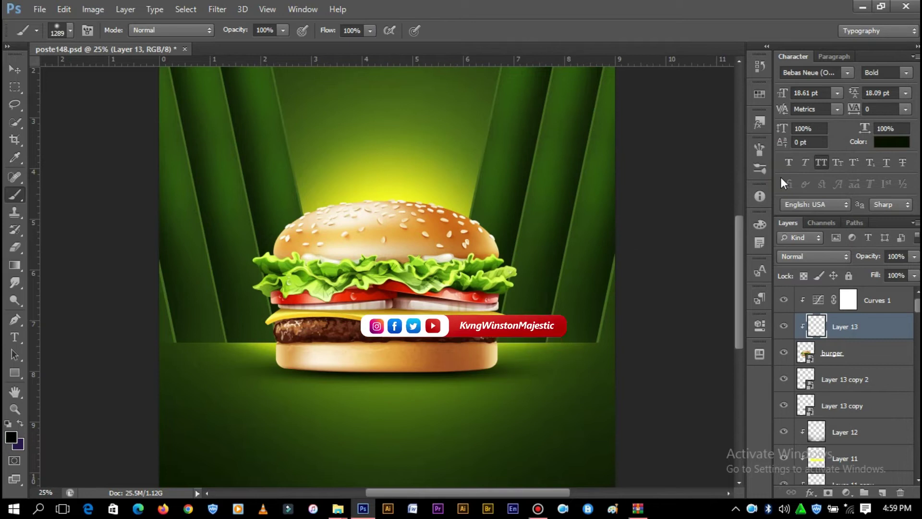
pyautogui.rightClick(372, 322)
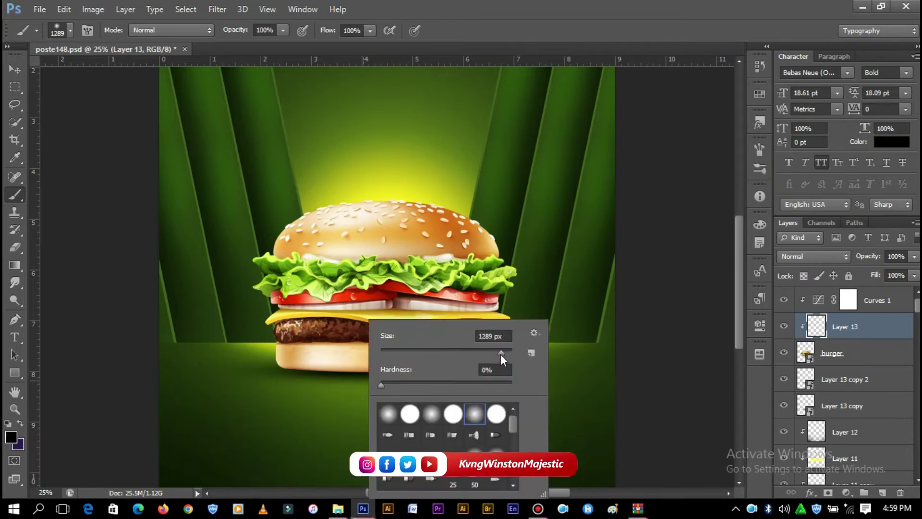
pyautogui.press('Return')
pyautogui.moveTo(277, 402); pyautogui.dragTo(539, 416)
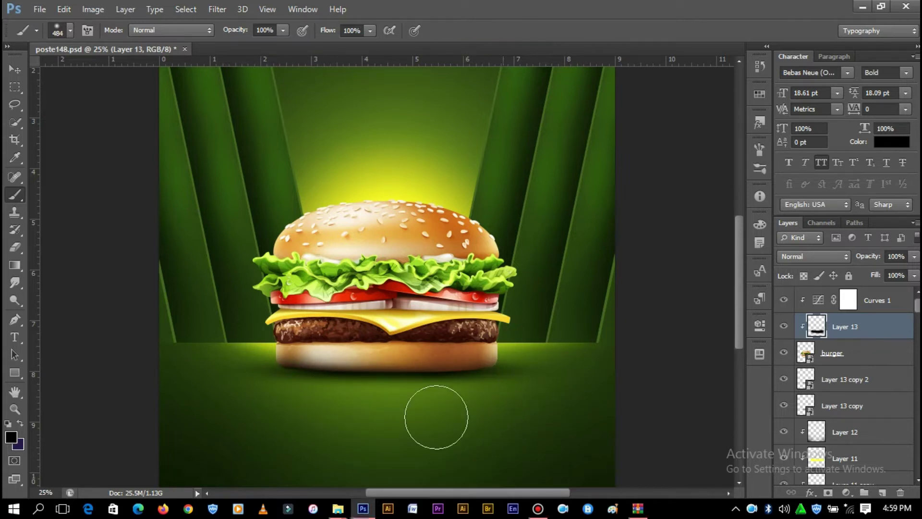
pyautogui.moveTo(334, 405); pyautogui.dragTo(251, 387)
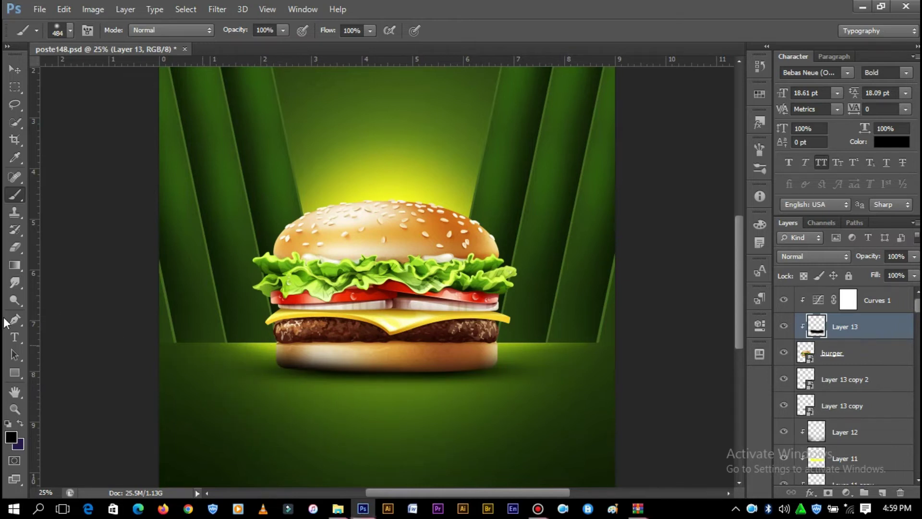
pyautogui.click(15, 247)
pyautogui.moveTo(312, 323)
pyautogui.mouseDown()
pyautogui.moveTo(297, 321)
pyautogui.moveTo(375, 319)
pyautogui.mouseUp()
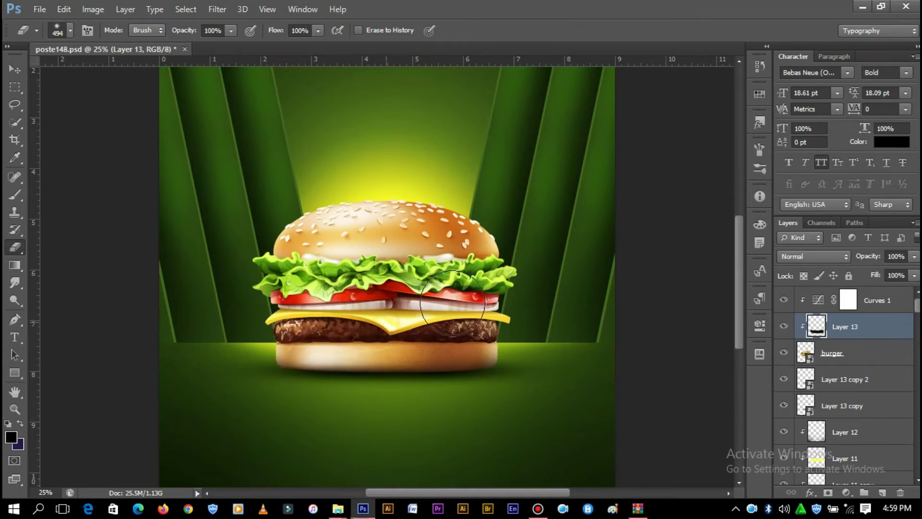
# Duplicate the bun shading, set Layer 13 to Overlay, and give Layer 13 copy 3 42% fill
pyautogui.click(14, 69)
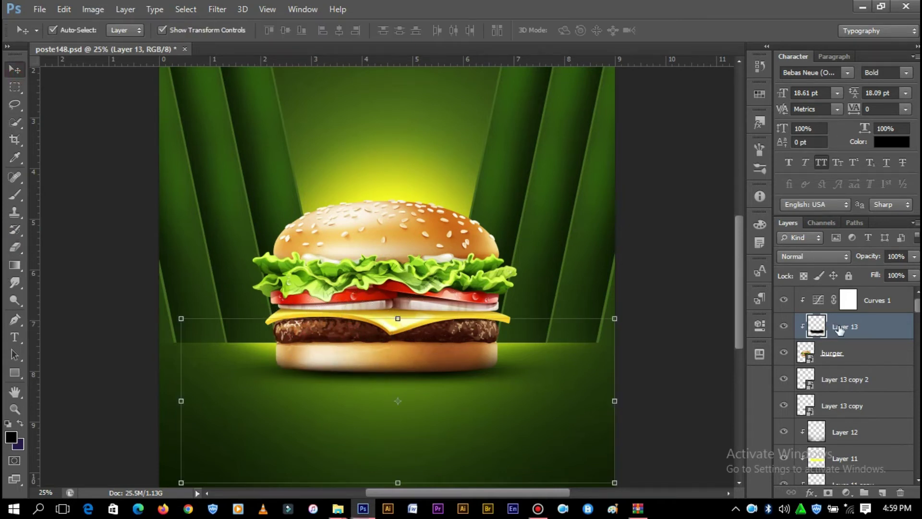
pyautogui.moveTo(839, 329); pyautogui.dragTo(835, 351)
pyautogui.click(846, 327)
pyautogui.click(816, 259)
pyautogui.click(802, 169)
pyautogui.click(877, 350)
pyautogui.click(914, 275)
pyautogui.moveTo(884, 290); pyautogui.dragTo(875, 290)
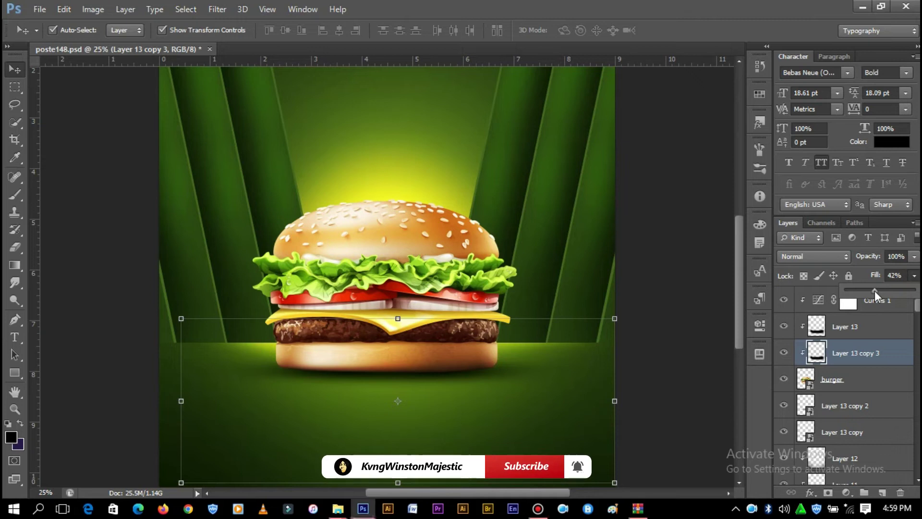
pyautogui.click(703, 220)
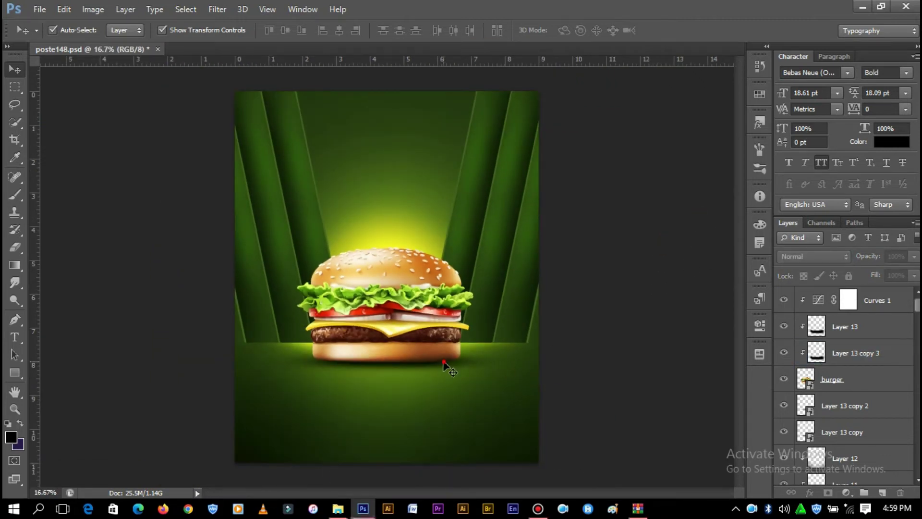
# Narrow the floor shadow and select Layer 13 copy and copy 2 together
pyautogui.click(444, 364)
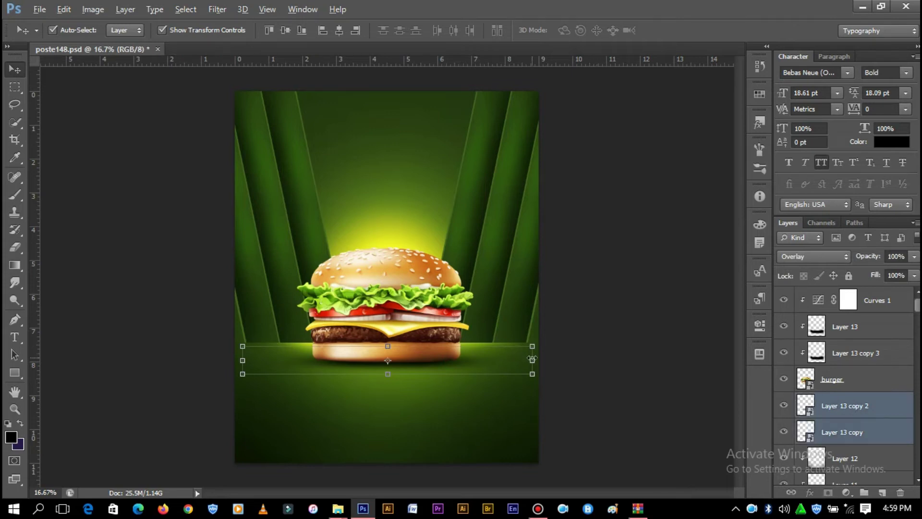
pyautogui.hotkey('ctrl', 't')
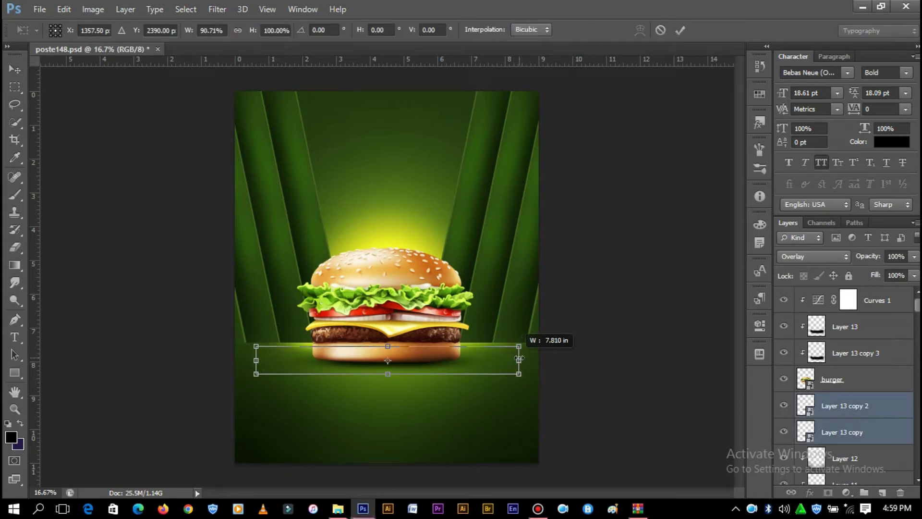
pyautogui.click(676, 37)
pyautogui.click(439, 369)
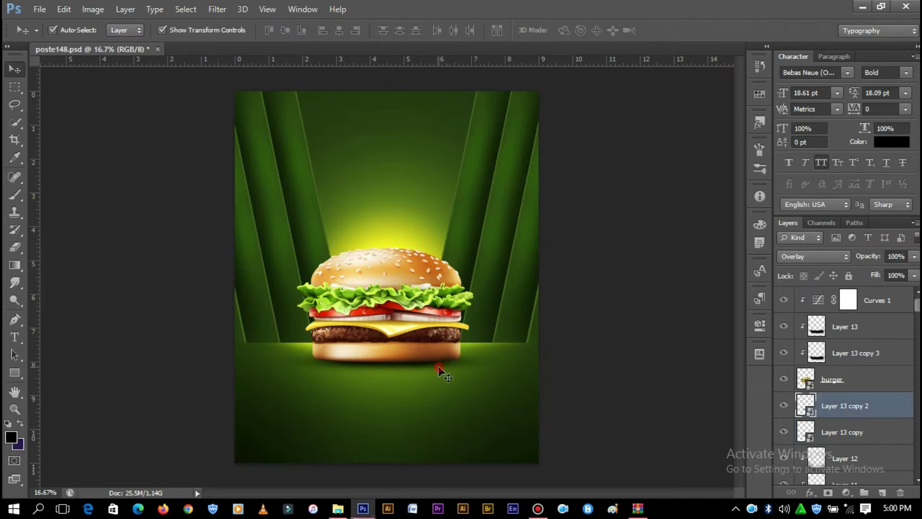
pyautogui.click(853, 429)
pyautogui.keyDown('ctrl'); pyautogui.click(853, 420); pyautogui.keyUp('ctrl')
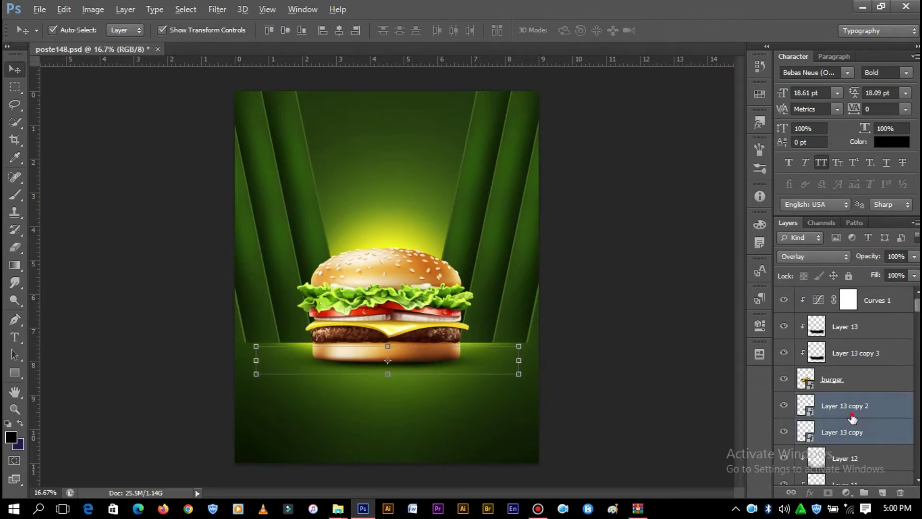
# Duplicate both shadows as copy 4 and 5, scale them to 164% lower down, and reduce their fill
pyautogui.hotkey('ctrl', 'j')
pyautogui.hotkey('ctrl', 't')
pyautogui.moveTo(518, 345)
pyautogui.mouseDown()
pyautogui.moveTo(604, 335)
pyautogui.moveTo(509, 358)
pyautogui.mouseUp()
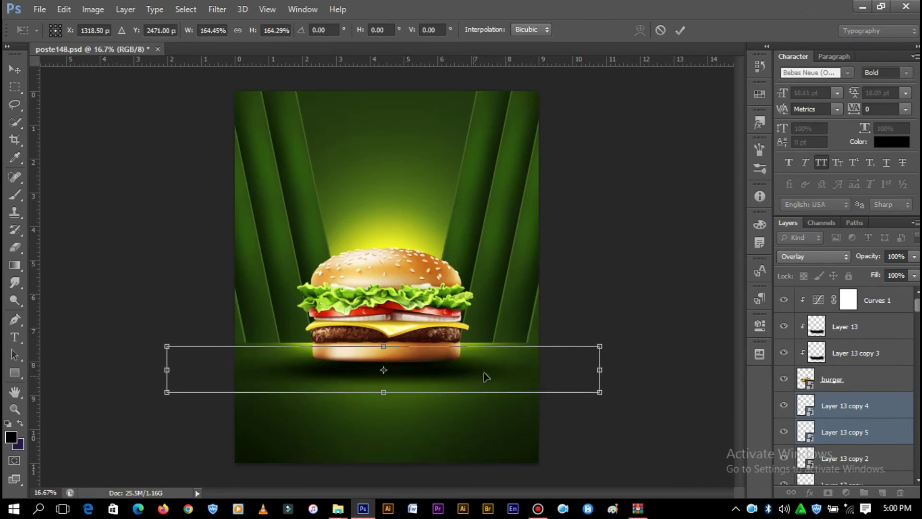
pyautogui.click(680, 30)
pyautogui.click(841, 433)
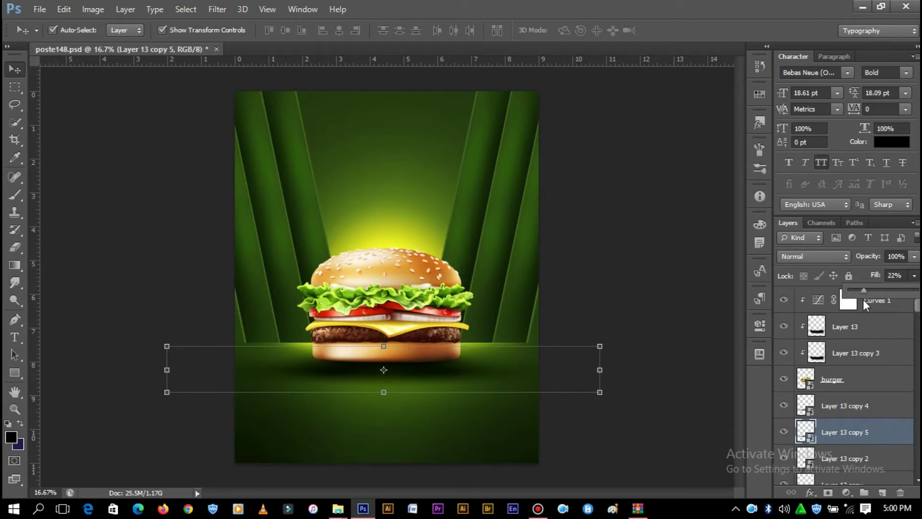
pyautogui.click(842, 404)
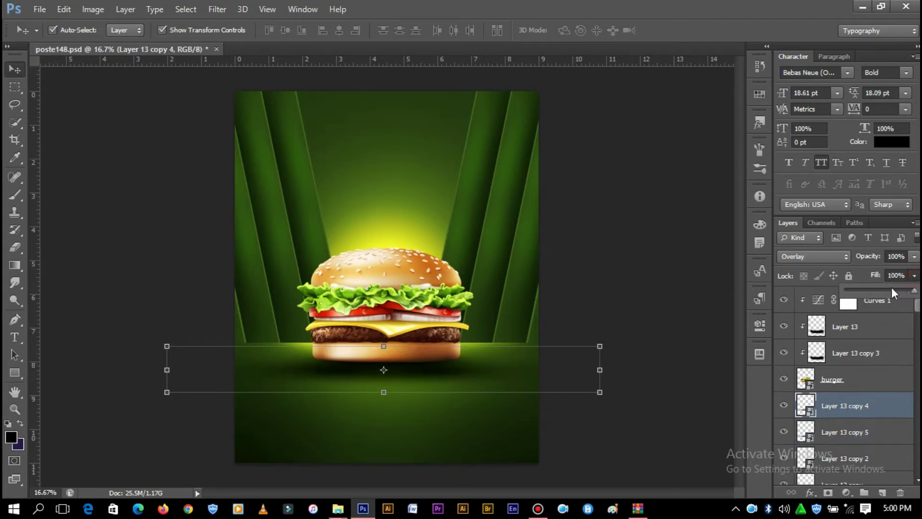
pyautogui.moveTo(892, 290); pyautogui.dragTo(865, 290)
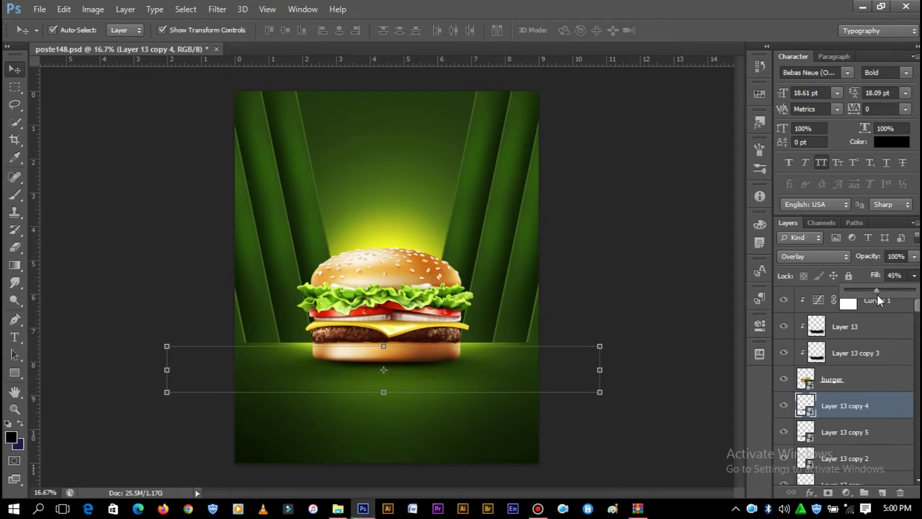
pyautogui.click(632, 257)
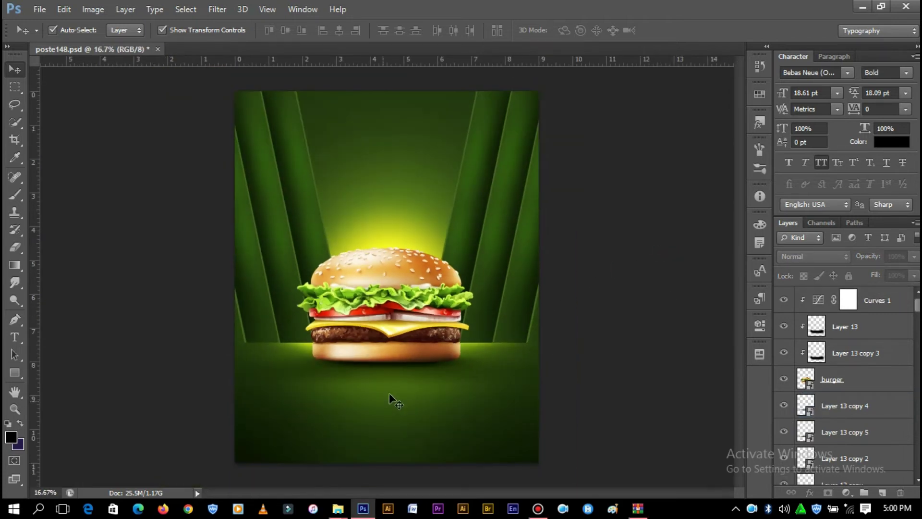
# Place the tomato slice image at 55.8% scale beside the burger's left side, deleting the extra copy
pyautogui.click(391, 402)
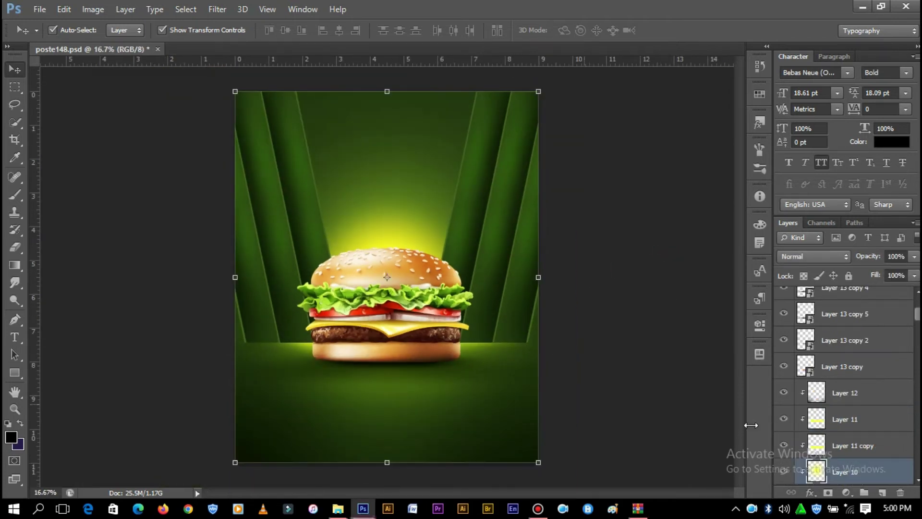
pyautogui.click(338, 508)
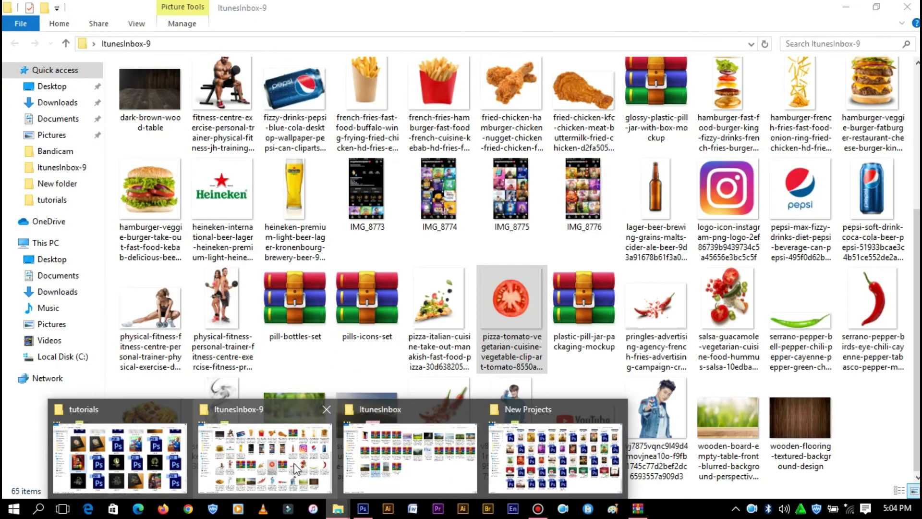
pyautogui.click(296, 468)
pyautogui.moveTo(511, 309); pyautogui.dragTo(474, 347)
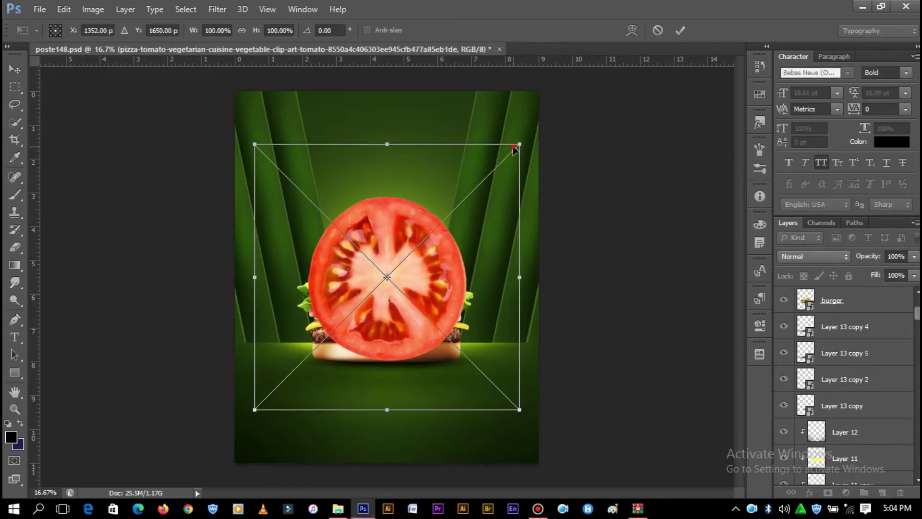
pyautogui.moveTo(519, 143); pyautogui.dragTo(460, 202)
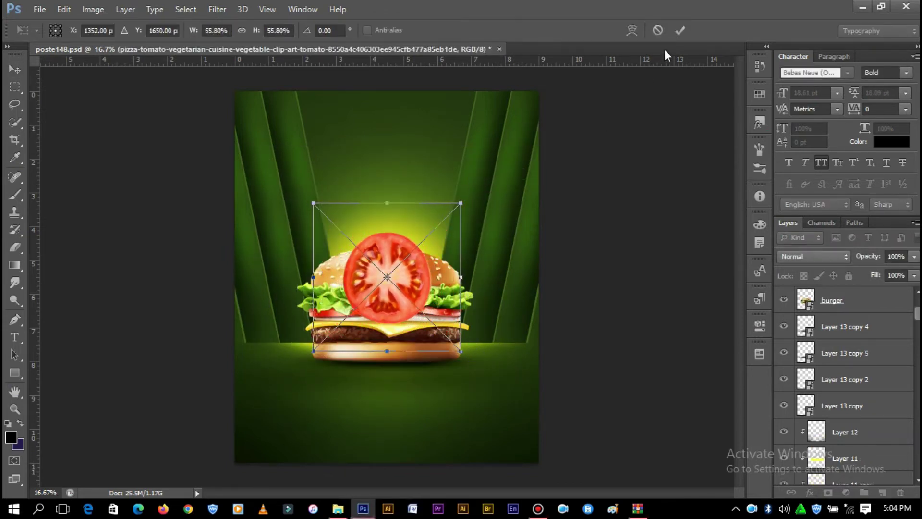
pyautogui.press('Return')
pyautogui.moveTo(413, 277)
pyautogui.mouseDown()
pyautogui.moveTo(341, 308)
pyautogui.moveTo(317, 391)
pyautogui.mouseUp()
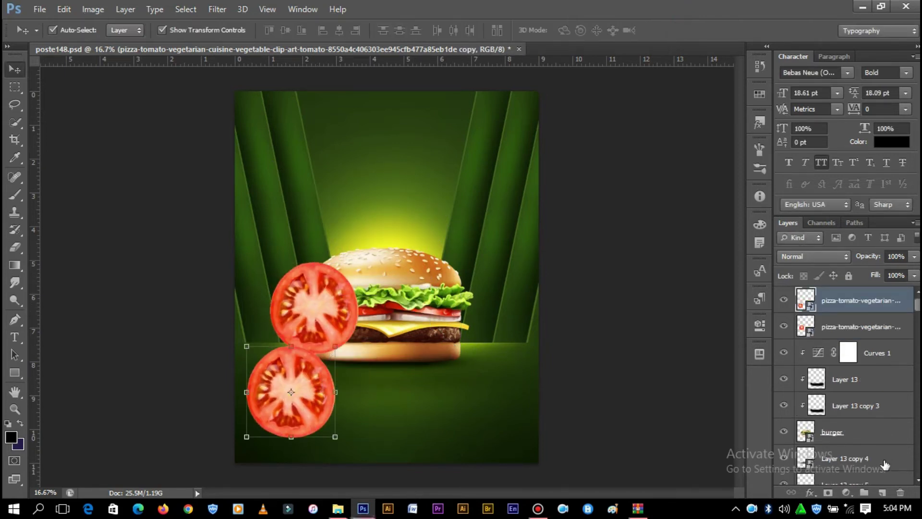
pyautogui.click(901, 493)
pyautogui.click(846, 492)
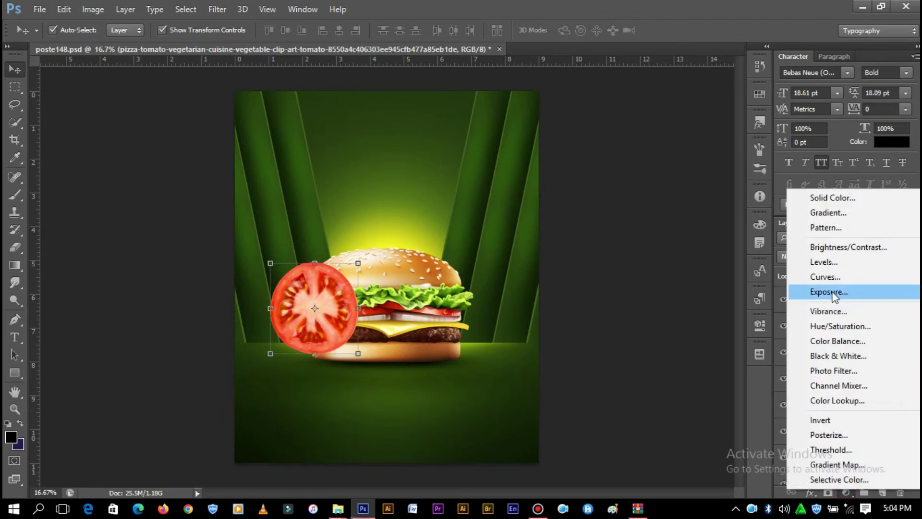
# Clip Curves 2 to the tomato with an S-curve: darker shadows, brighter highlights
pyautogui.click(832, 280)
pyautogui.rightClick(838, 300)
pyautogui.click(644, 222)
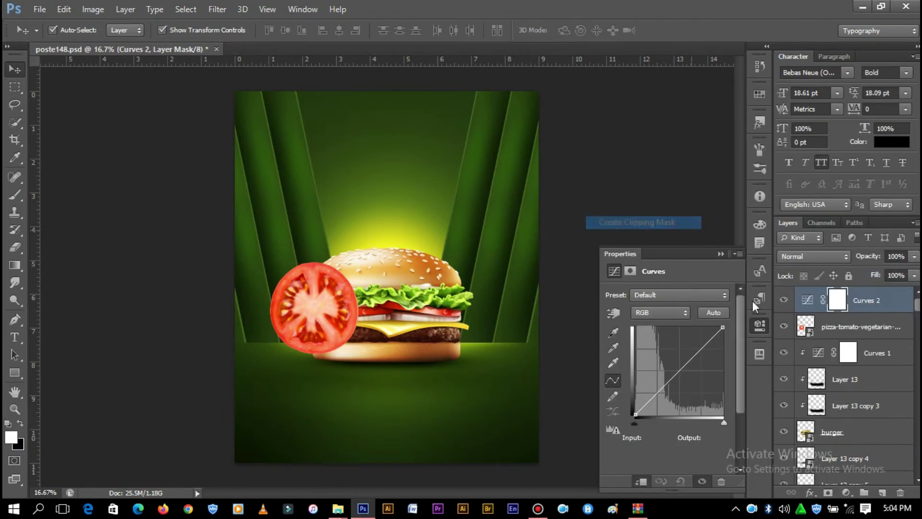
pyautogui.moveTo(653, 397); pyautogui.dragTo(653, 402)
pyautogui.moveTo(693, 352); pyautogui.dragTo(699, 342)
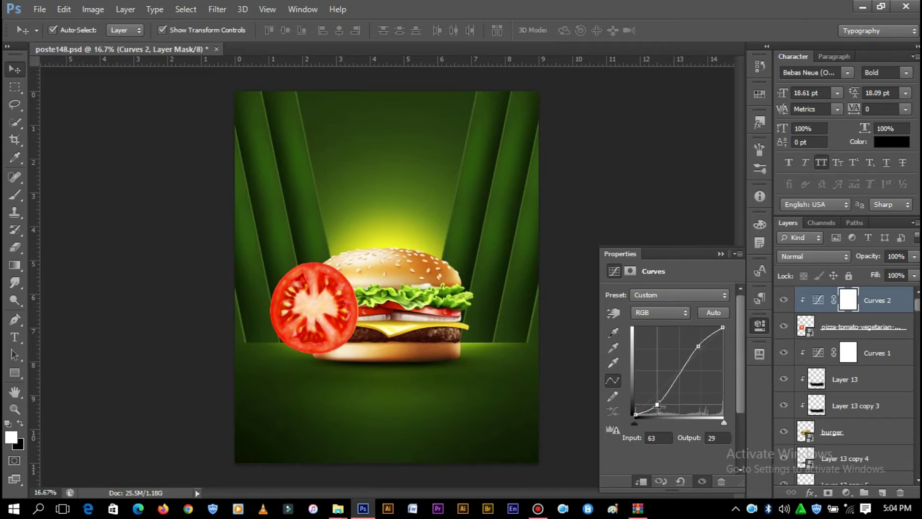
pyautogui.click(721, 254)
pyautogui.keyDown('shift'); pyautogui.click(860, 327); pyautogui.keyUp('shift')
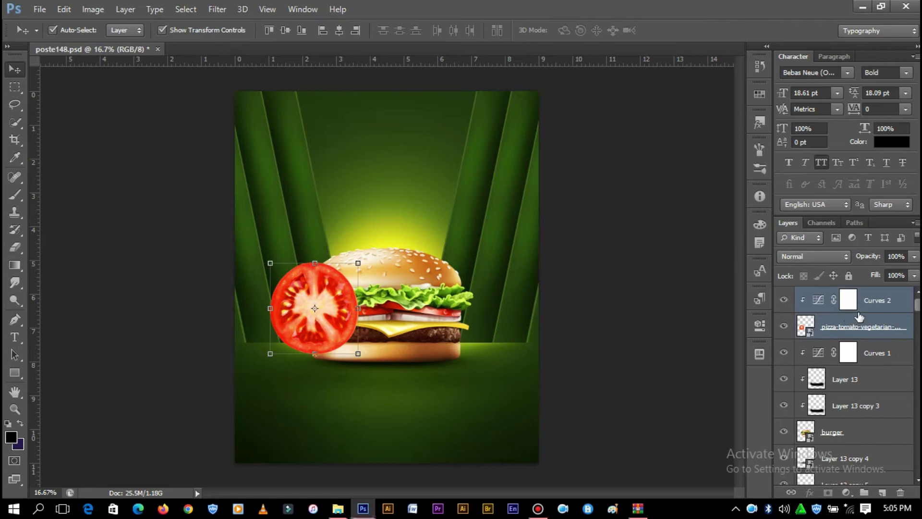
pyautogui.rightClick(858, 323)
# Convert the tomato and Curves 2 to a smart object, shrink it, and rotate it about 41 degrees
pyautogui.click(625, 146)
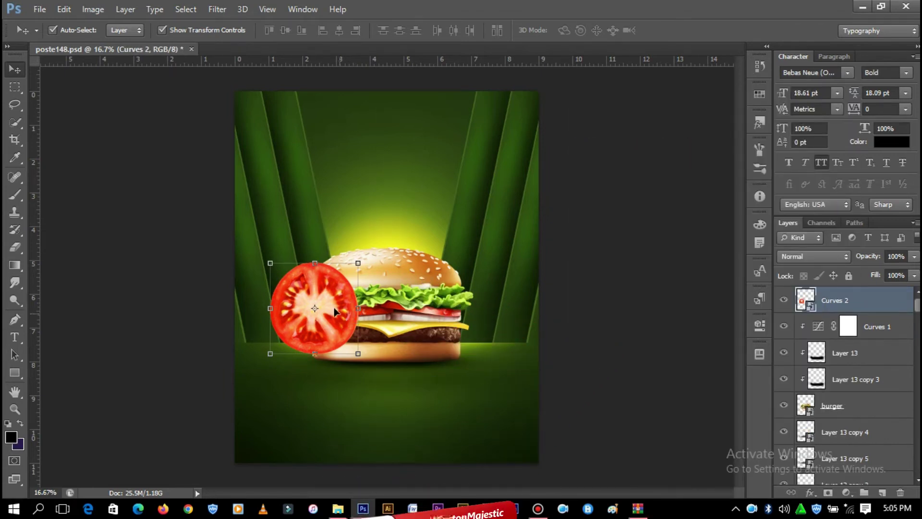
pyautogui.hotkey('ctrl', 't')
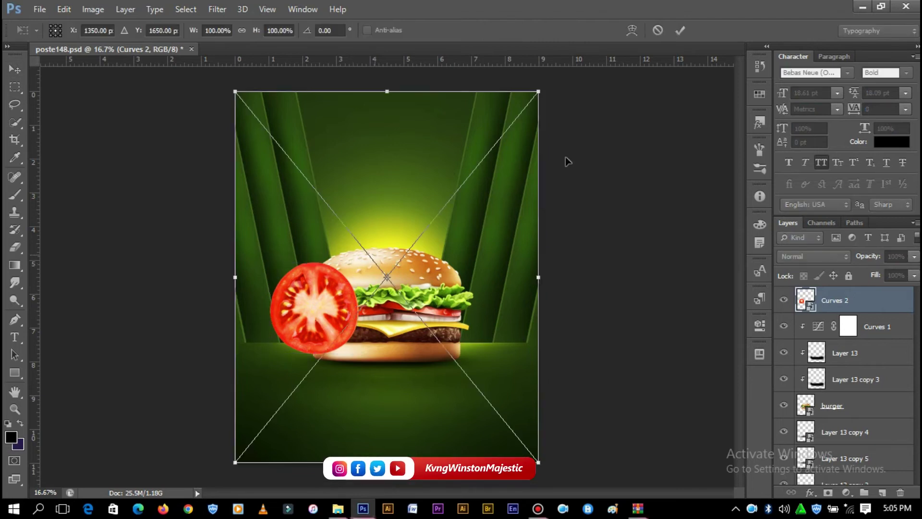
pyautogui.rightClick(841, 301)
pyautogui.click(377, 264)
pyautogui.moveTo(358, 263); pyautogui.dragTo(285, 343)
pyautogui.moveTo(346, 329); pyautogui.dragTo(341, 367)
pyautogui.moveTo(304, 343)
pyautogui.mouseDown()
pyautogui.moveTo(313, 329)
pyautogui.moveTo(278, 400)
pyautogui.moveTo(340, 401)
pyautogui.moveTo(263, 390)
pyautogui.mouseUp()
# Duplicate the tomato slice and move the copy to the poster's right edge
pyautogui.press('Return')
pyautogui.click(303, 379)
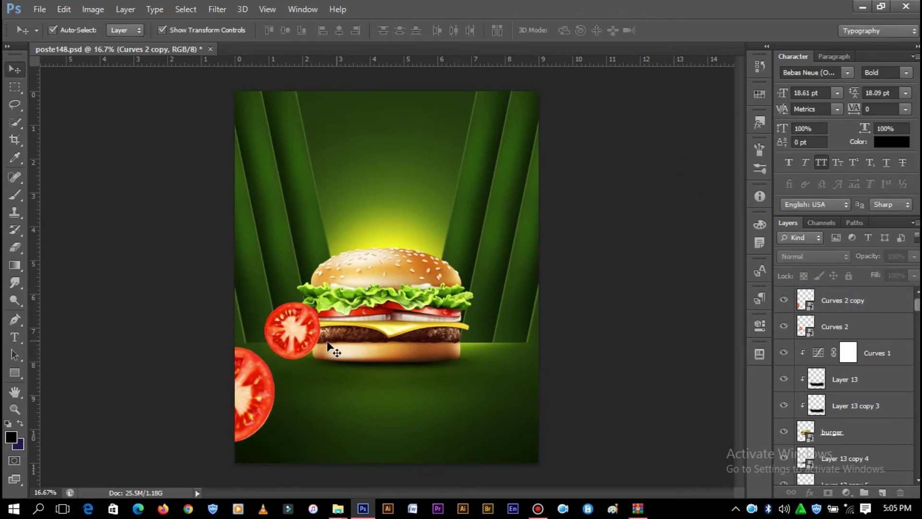
pyautogui.moveTo(297, 342); pyautogui.dragTo(535, 367)
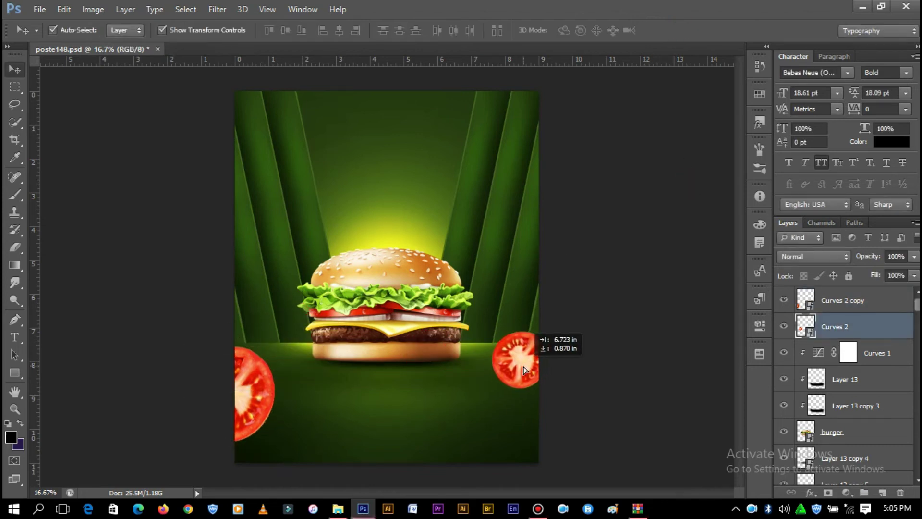
pyautogui.click(622, 305)
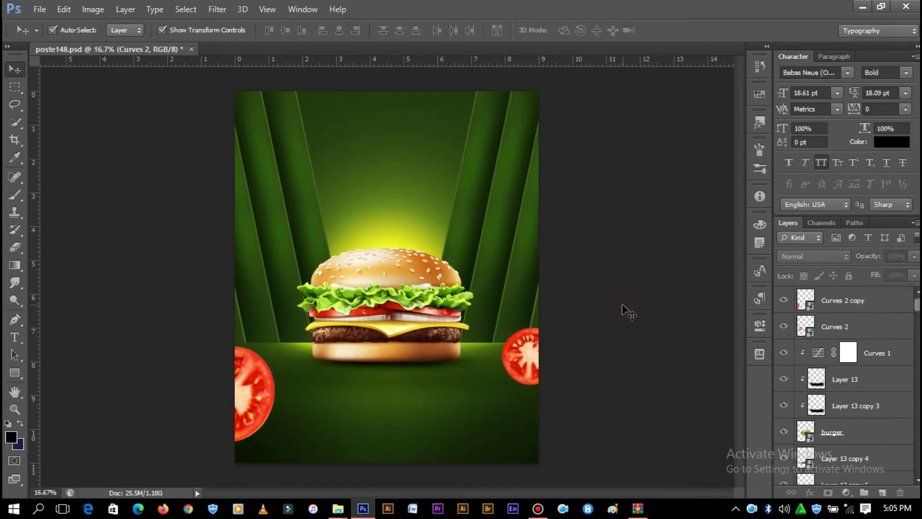
pyautogui.click(259, 394)
pyautogui.click(217, 9)
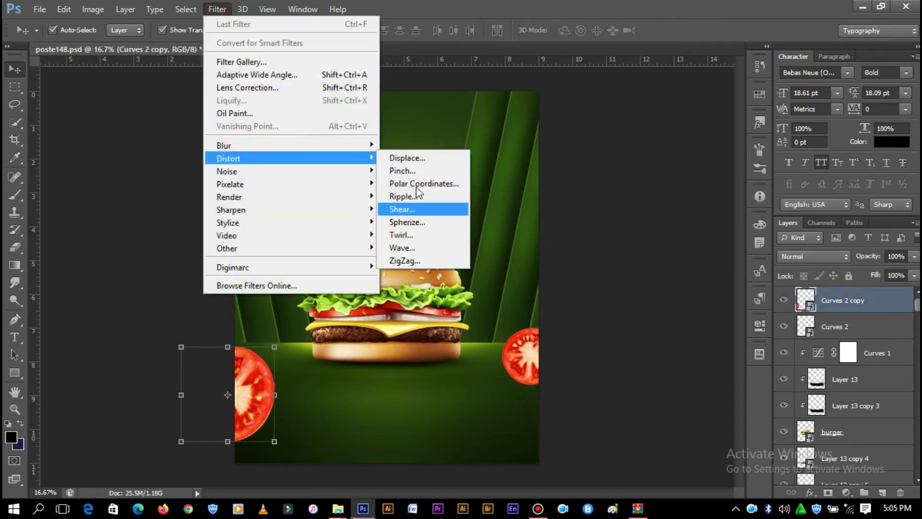
# Apply a 30.5-pixel Gaussian Blur to the lower-left tomato slice
pyautogui.moveTo(224, 145)
pyautogui.click(416, 239)
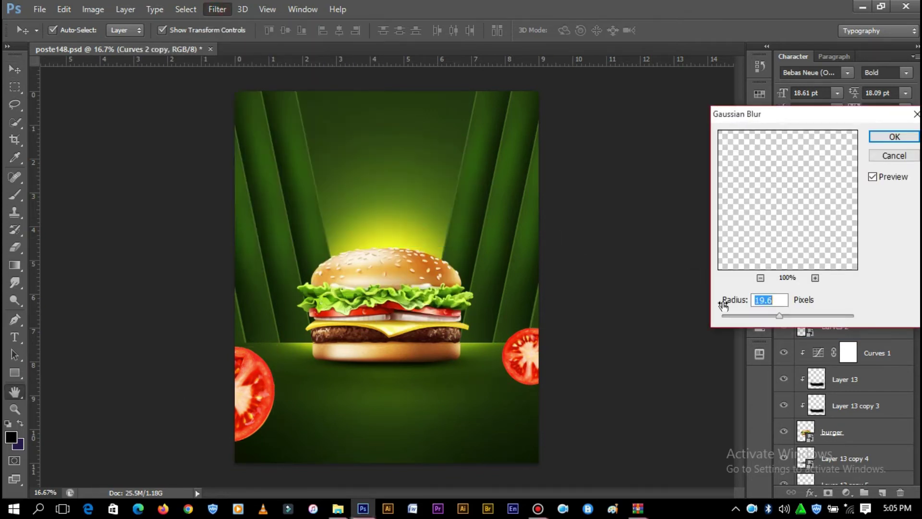
pyautogui.moveTo(785, 316); pyautogui.dragTo(780, 318)
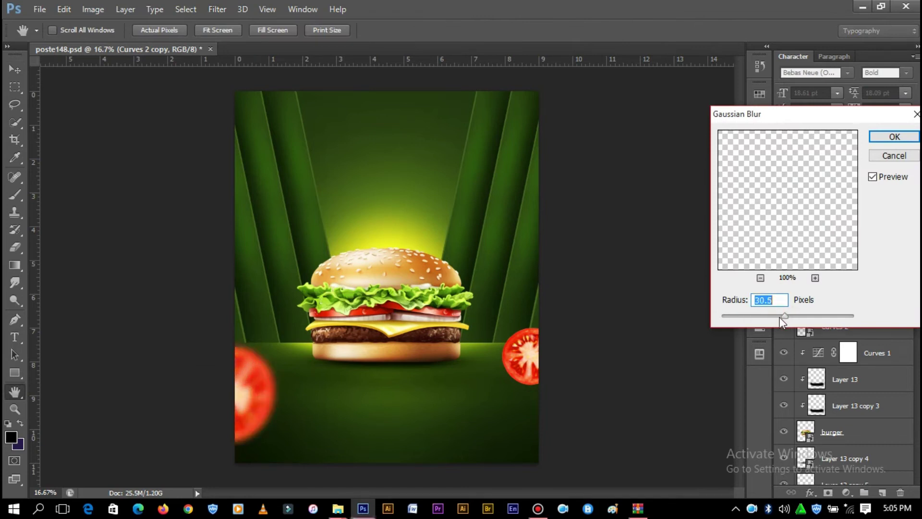
pyautogui.click(889, 140)
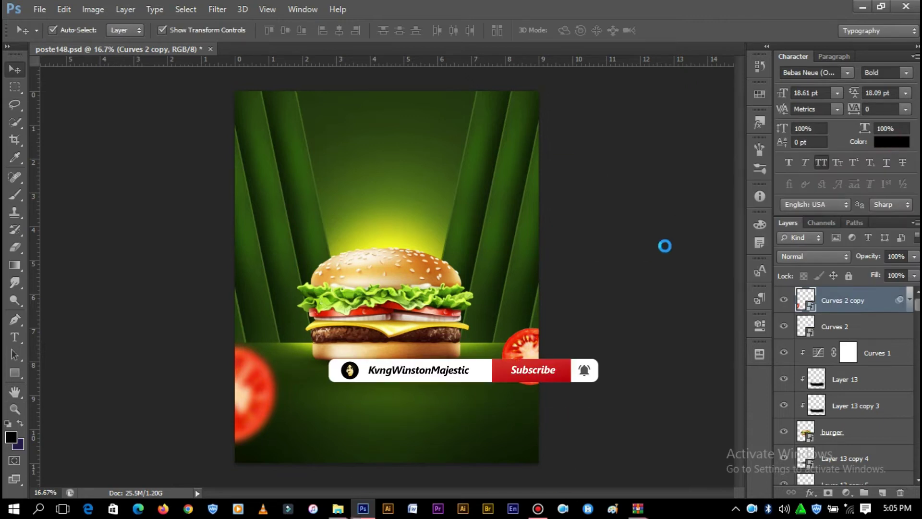
pyautogui.click(525, 358)
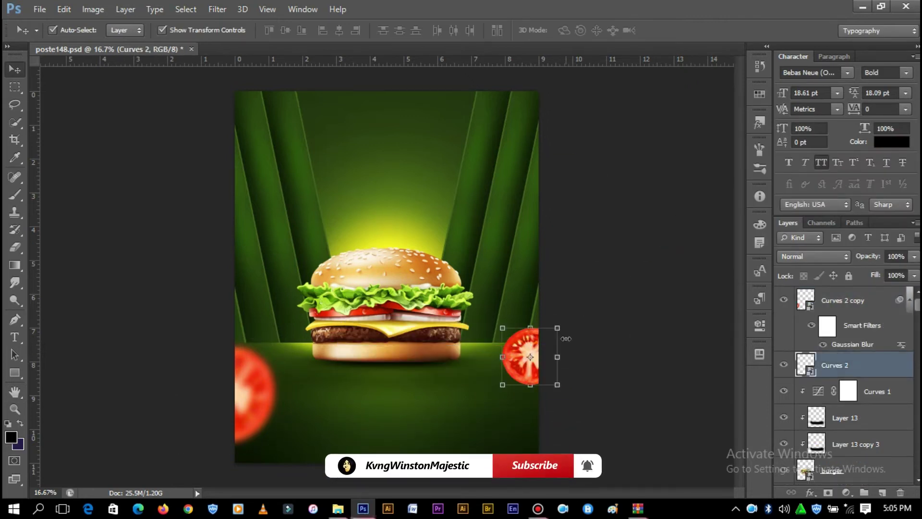
# Add a new empty layer above the blurred left tomato and clip it as a clipping mask
pyautogui.hotkey('ctrl', '+')
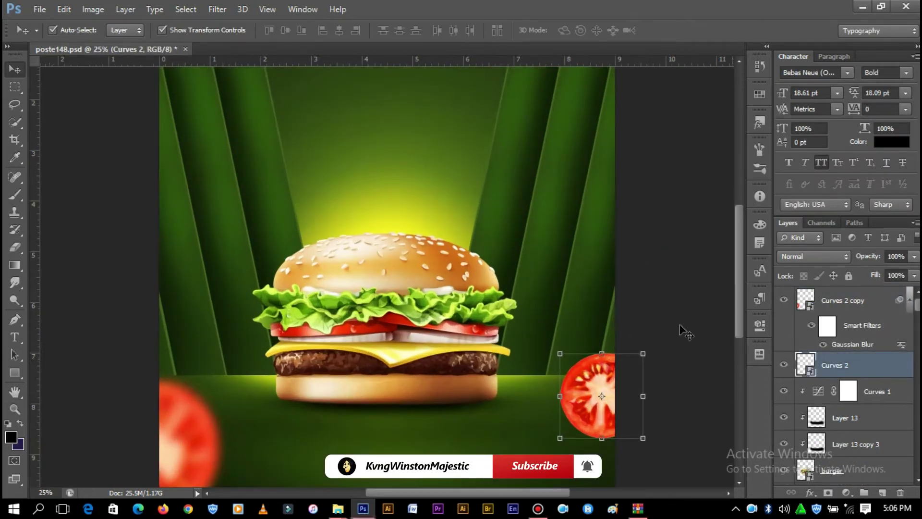
pyautogui.click(217, 365)
pyautogui.click(883, 492)
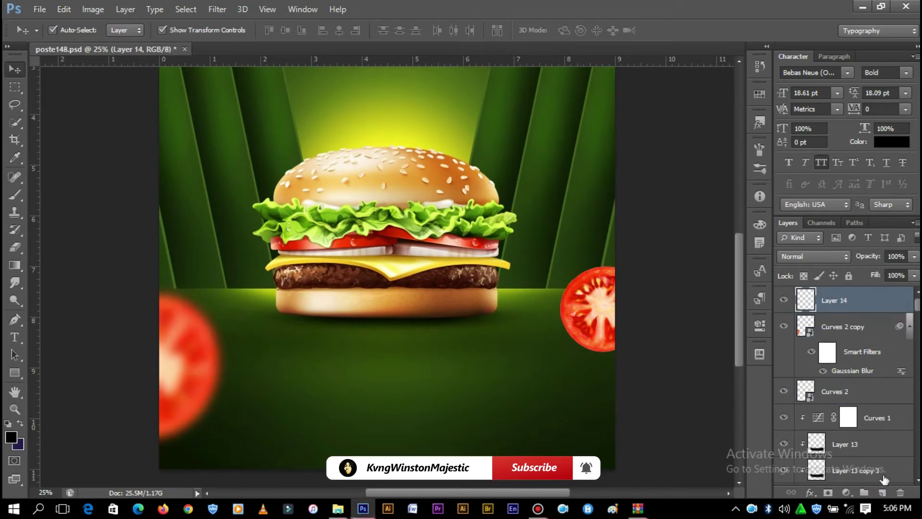
pyautogui.rightClick(876, 307)
pyautogui.click(679, 217)
# Set the foreground to black and ready a soft 494 px brush at 0% hardness
pyautogui.click(10, 437)
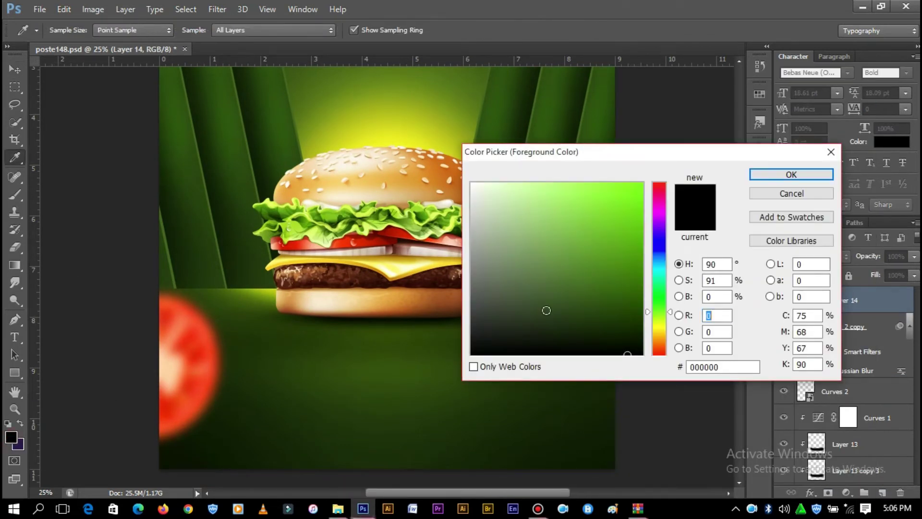
pyautogui.click(774, 173)
pyautogui.press('b')
pyautogui.rightClick(332, 322)
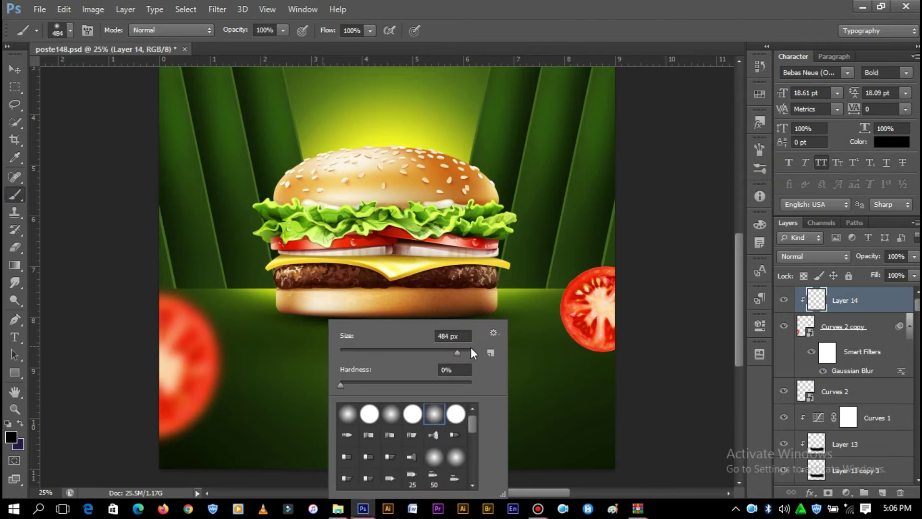
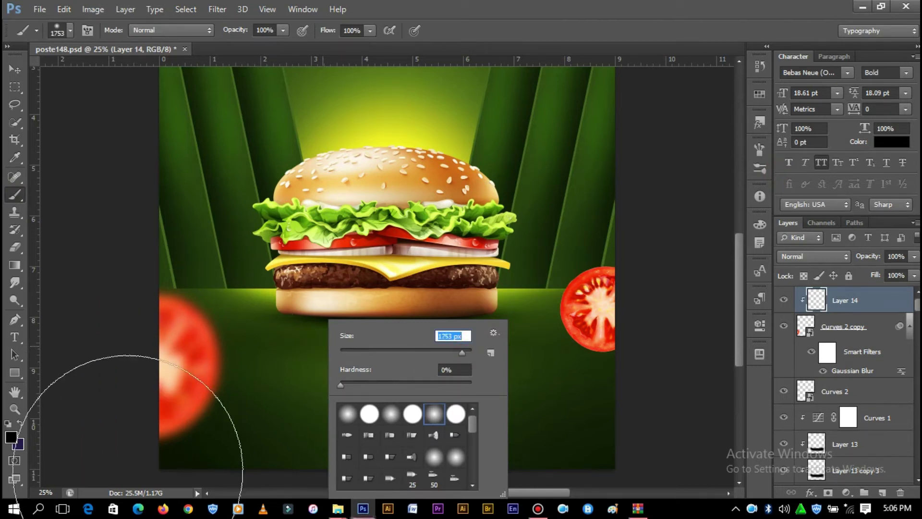
# Erase part of Layer 14 over the left tomato with a roughly 1289 px eraser
pyautogui.click(125, 476)
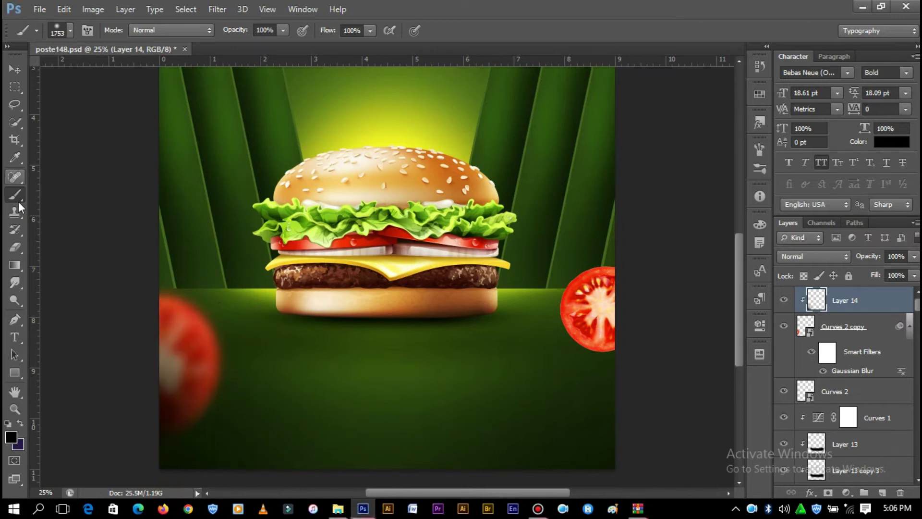
pyautogui.click(15, 247)
pyautogui.rightClick(269, 304)
pyautogui.moveTo(396, 331); pyautogui.dragTo(398, 332)
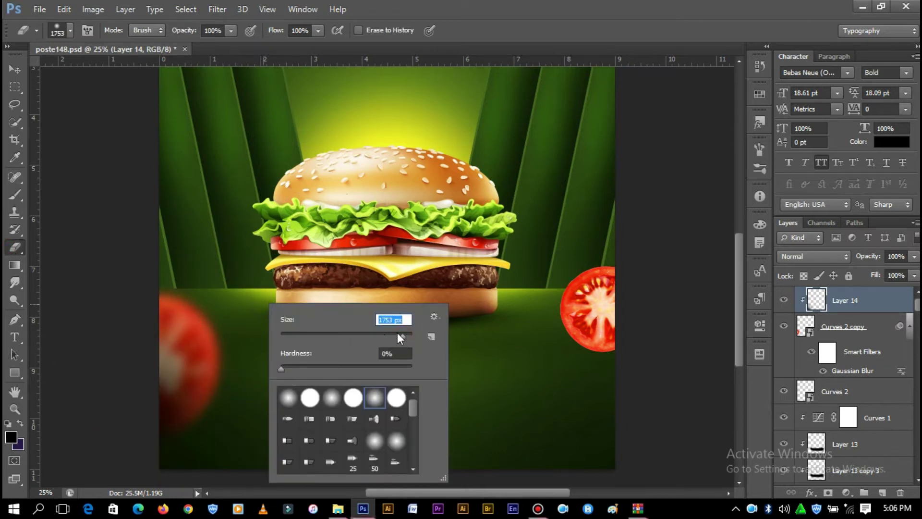
pyautogui.click(235, 283)
pyautogui.click(235, 283)
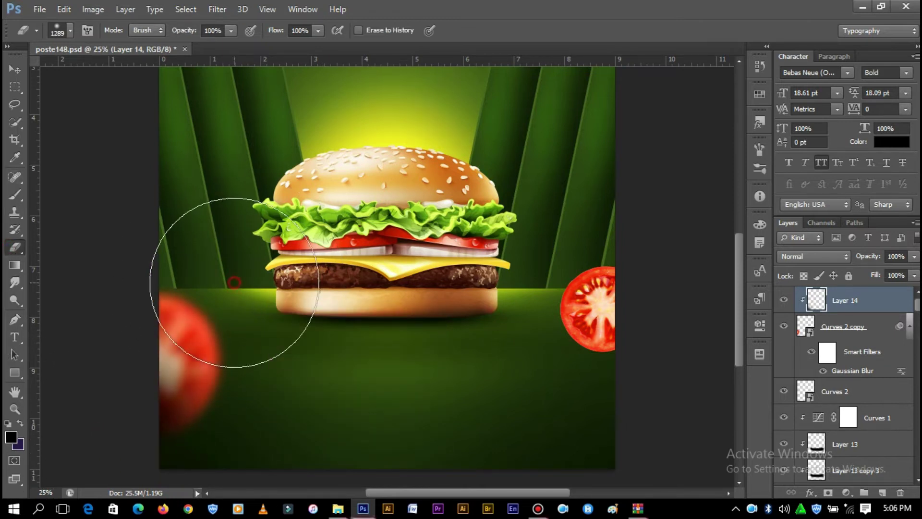
# Duplicate Layer 14 and lower the Layer 14 copy's fill to 42%
pyautogui.click(15, 69)
pyautogui.moveTo(864, 306); pyautogui.dragTo(858, 327)
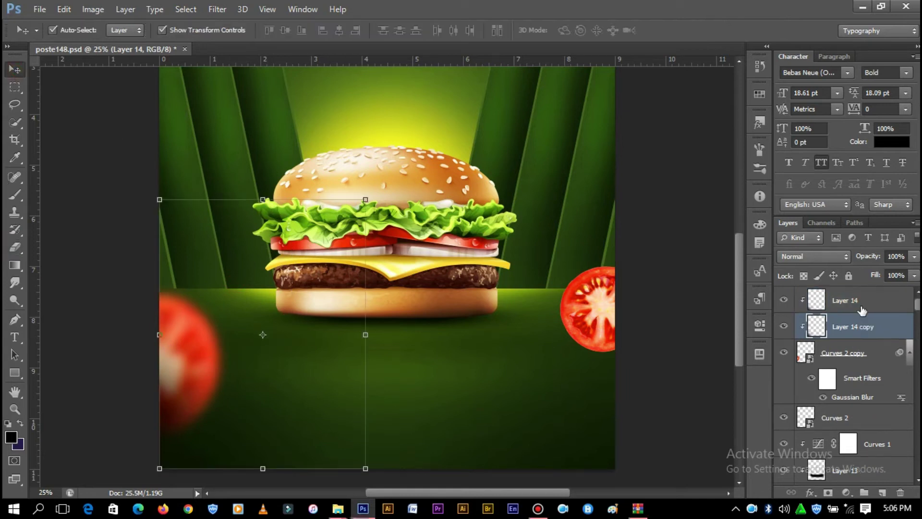
pyautogui.click(814, 256)
pyautogui.click(800, 171)
pyautogui.click(855, 331)
pyautogui.click(914, 275)
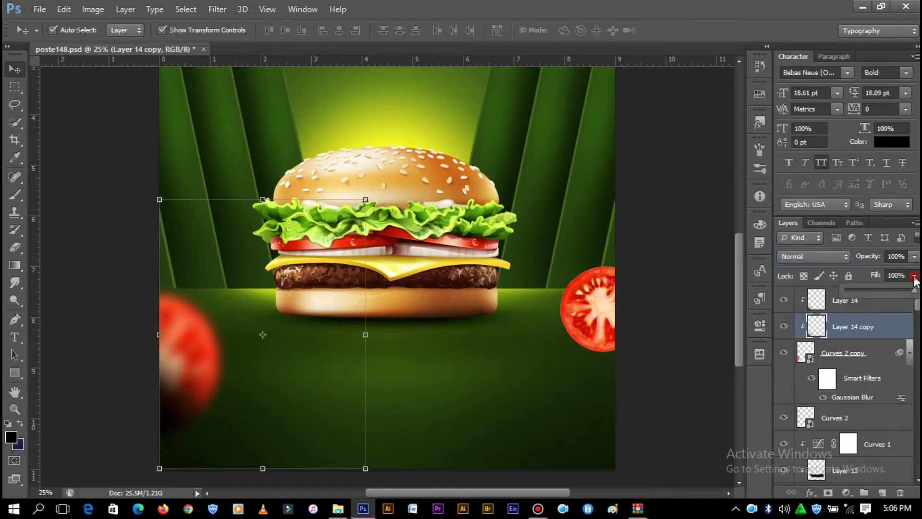
pyautogui.moveTo(913, 290); pyautogui.dragTo(872, 298)
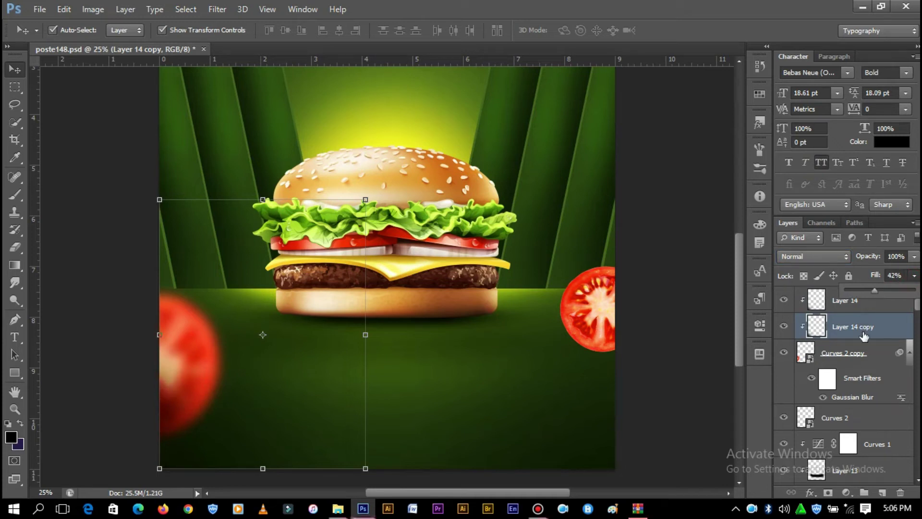
# Add new Layer 15 and choose bright yellow #eade18 as the foreground colour
pyautogui.click(879, 492)
pyautogui.click(11, 437)
pyautogui.click(659, 327)
pyautogui.moveTo(548, 187); pyautogui.dragTo(621, 183)
# Paint a yellow highlight along the left tomato with a soft brush on Layer 15
pyautogui.click(776, 175)
pyautogui.press('b')
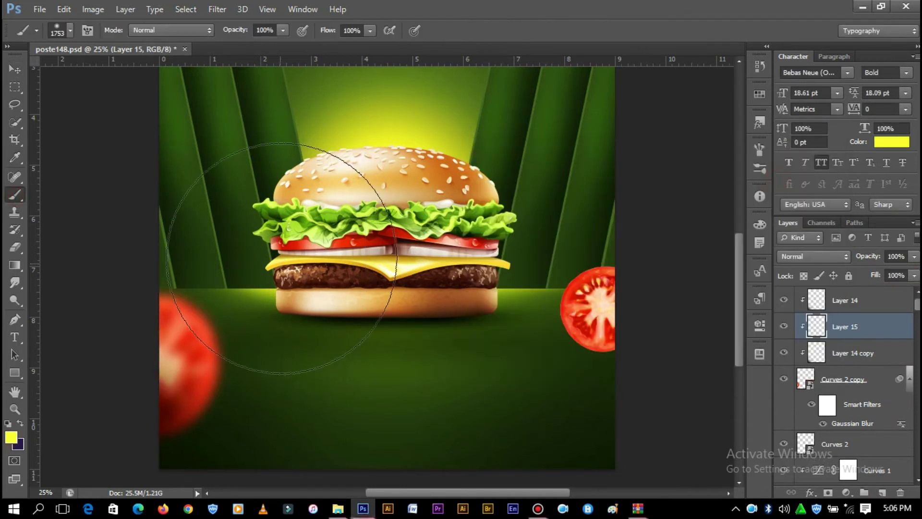
pyautogui.rightClick(293, 250)
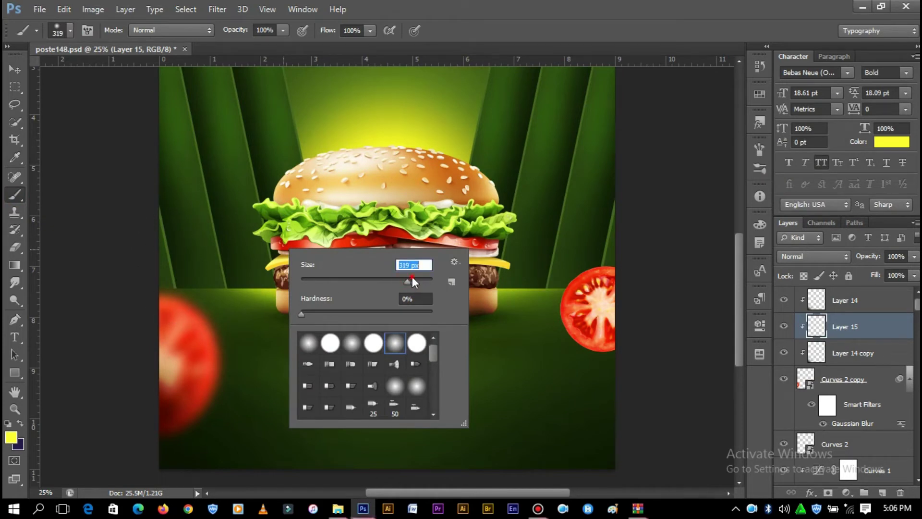
pyautogui.moveTo(413, 281); pyautogui.dragTo(417, 281)
pyautogui.click(187, 272)
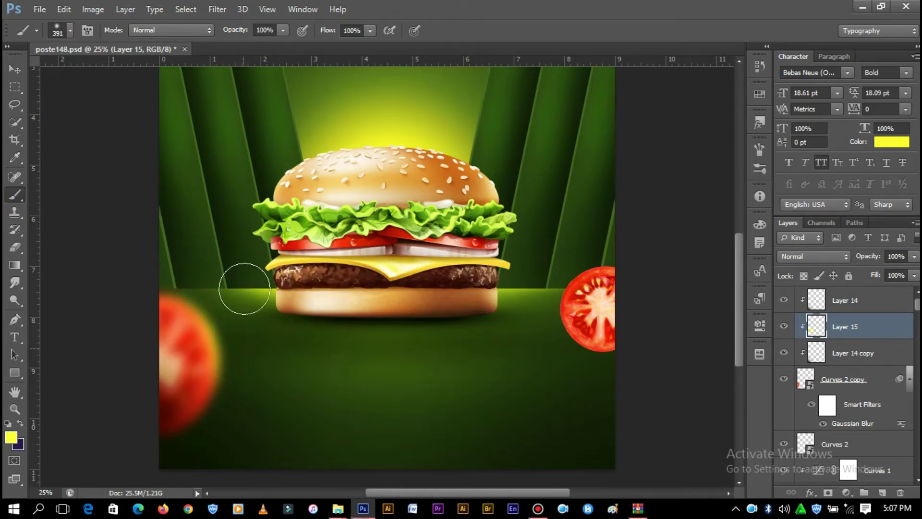
pyautogui.rightClick(370, 289)
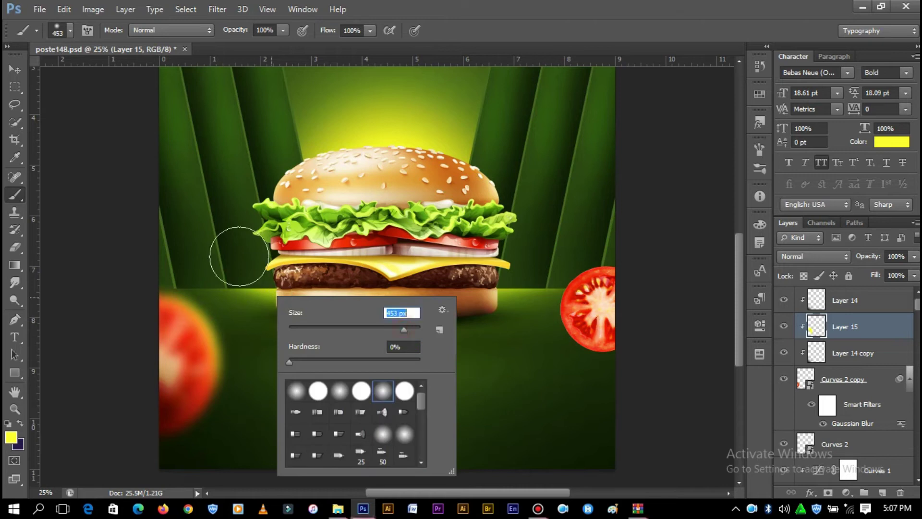
# Add clipped Layer 16 above Layer 15 and duplicate Layer 15
pyautogui.click(882, 493)
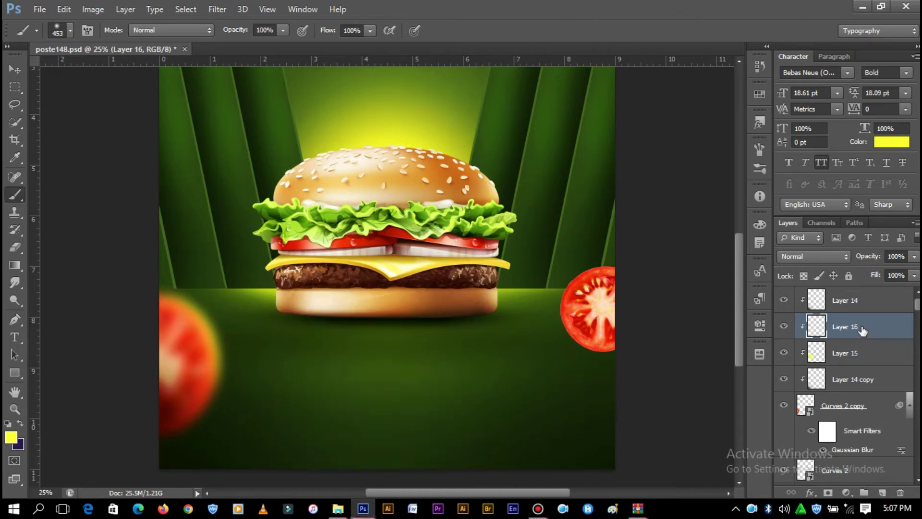
pyautogui.rightClick(238, 292)
pyautogui.click(853, 353)
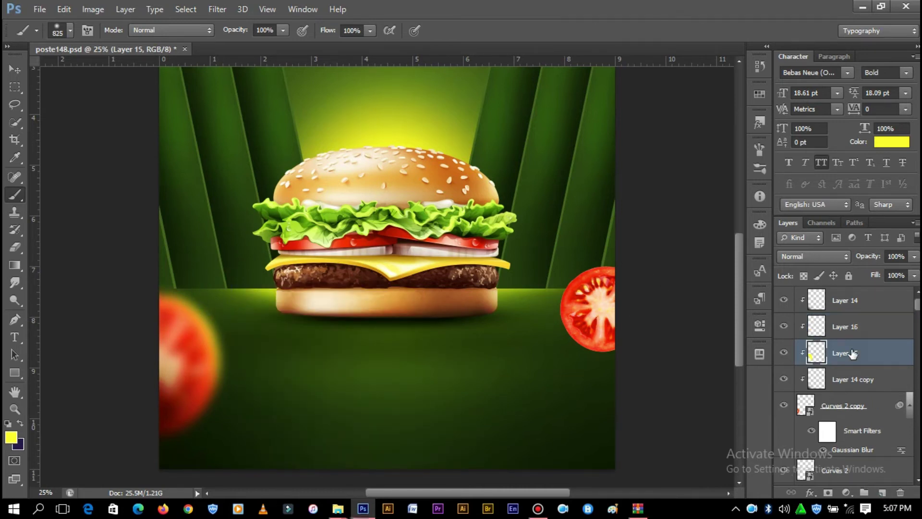
pyautogui.moveTo(854, 345); pyautogui.dragTo(853, 346)
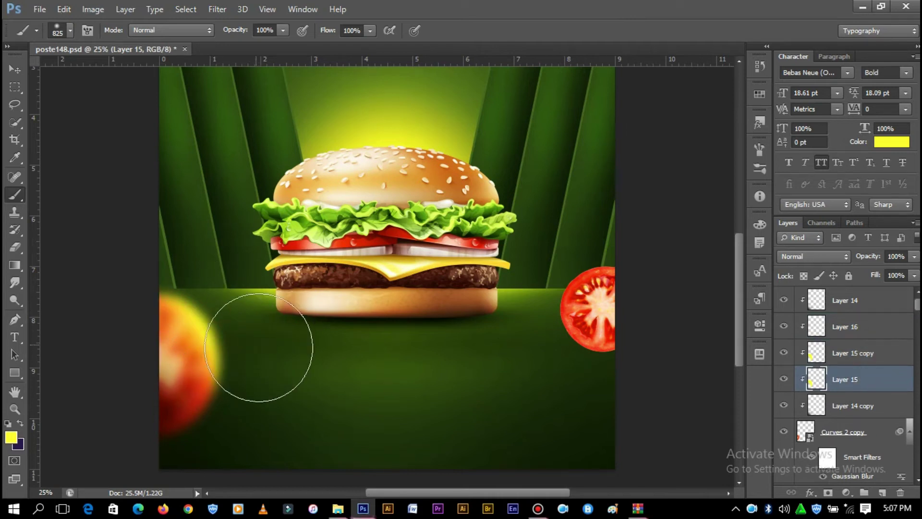
pyautogui.click(15, 70)
pyautogui.click(853, 353)
# Set Layer 15 copy to Overlay and lower Layer 15's fill to tone down the glow
pyautogui.click(813, 256)
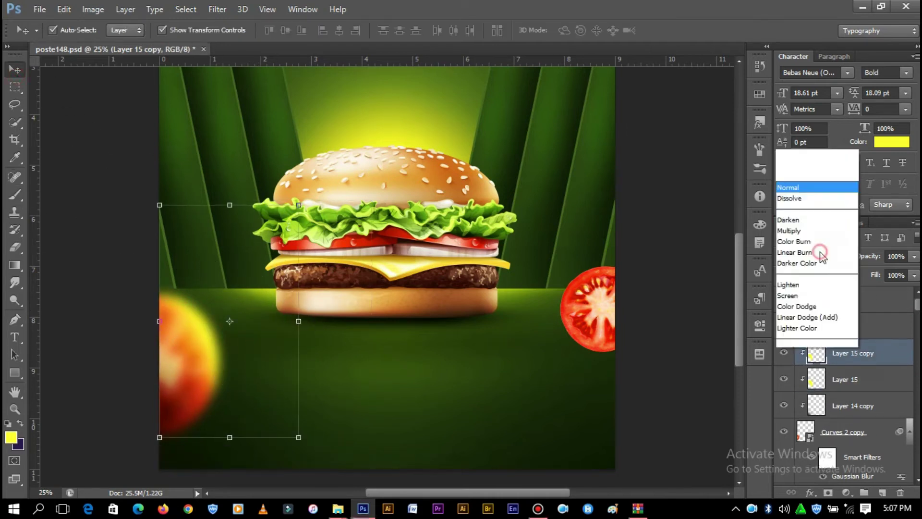
pyautogui.click(795, 173)
pyautogui.click(873, 381)
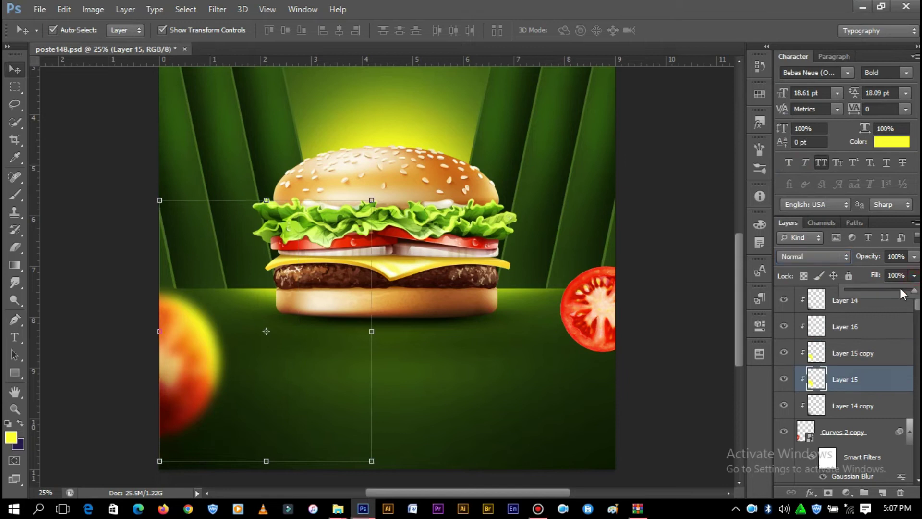
pyautogui.moveTo(915, 275); pyautogui.dragTo(868, 290)
pyautogui.click(660, 264)
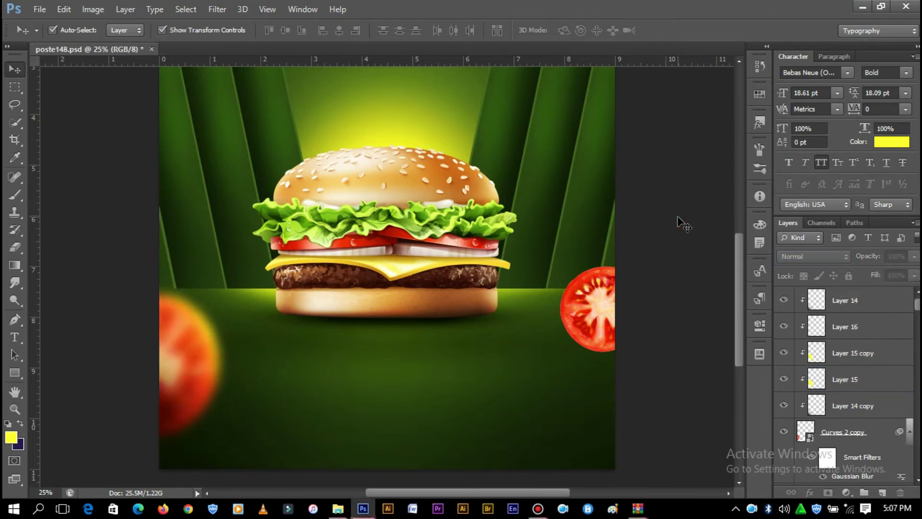
pyautogui.hotkey('ctrl', '-')
# Add a new Layer 17 clipped above the Curves 2 layer
pyautogui.click(859, 409)
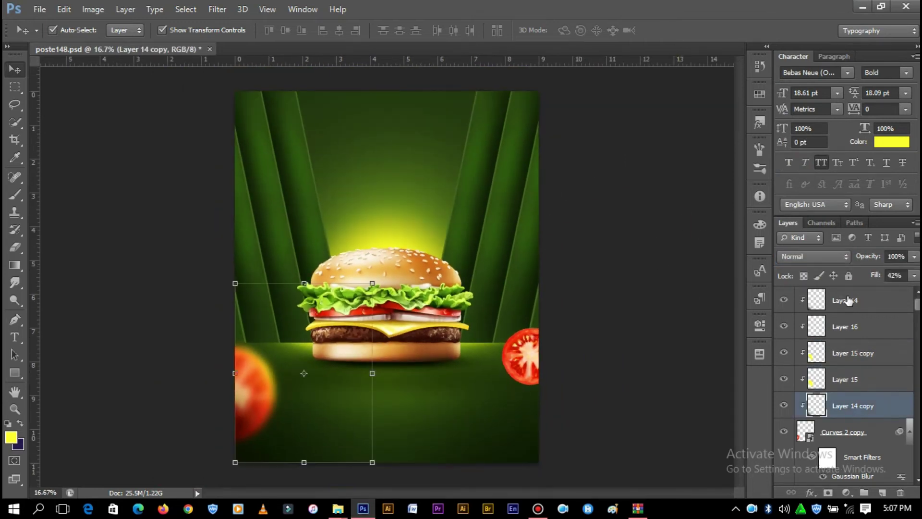
pyautogui.scroll(-3, 867, 355)
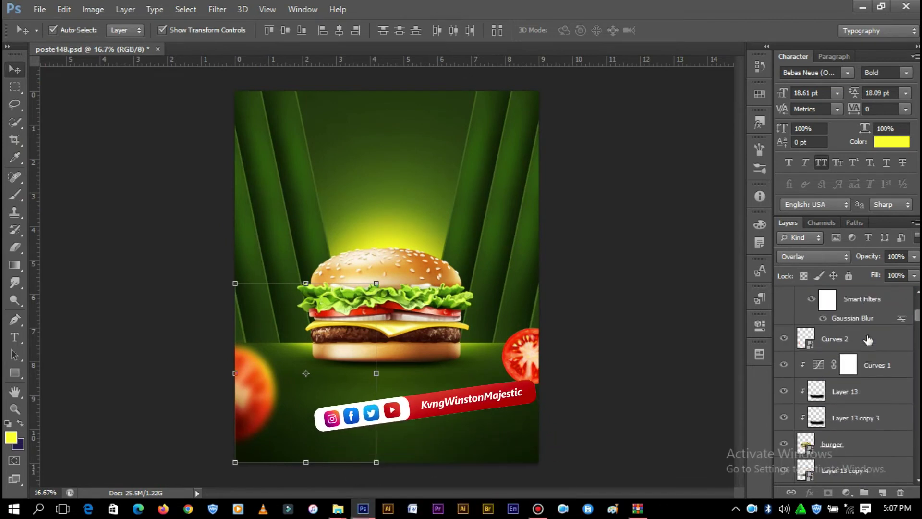
pyautogui.click(860, 338)
pyautogui.hotkey('ctrl', 'shift', 'alt', 'n')
pyautogui.rightClick(863, 339)
pyautogui.click(667, 222)
# Duplicate the glow layers from Layer 14 through Layer 14 copy
pyautogui.click(859, 417)
pyautogui.scroll(3, 853, 365)
pyautogui.keyDown('shift'); pyautogui.click(853, 308); pyautogui.keyUp('shift')
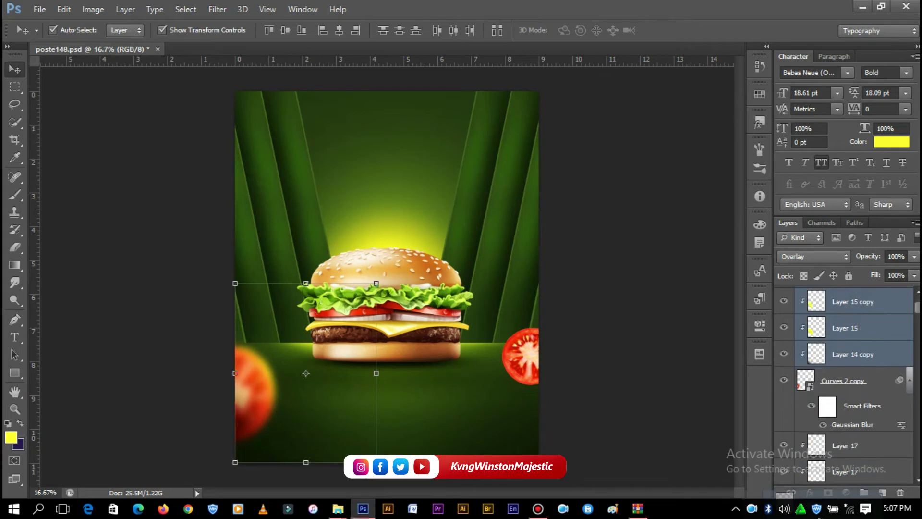
pyautogui.moveTo(853, 312); pyautogui.dragTo(853, 406)
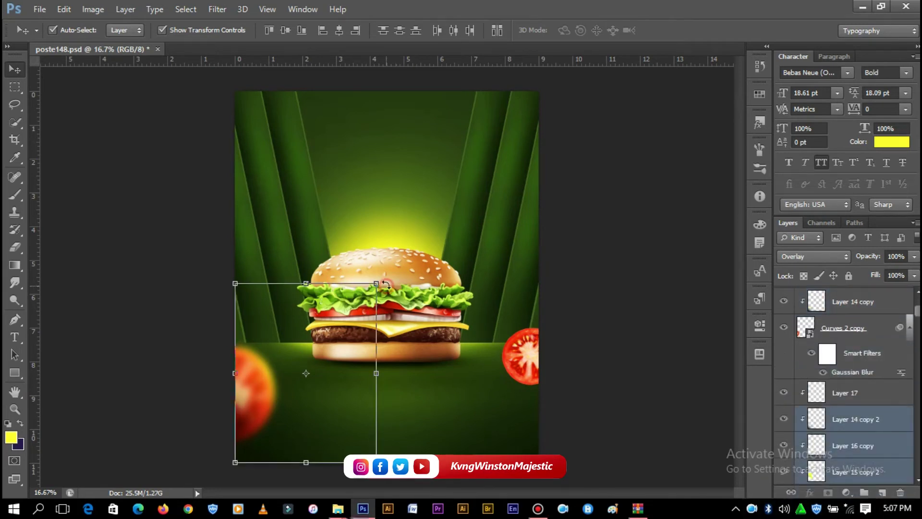
# Rotate, resize and move the copied glow layers toward the right tomato
pyautogui.hotkey('ctrl', 't')
pyautogui.moveTo(225, 276); pyautogui.dragTo(195, 300)
pyautogui.moveTo(338, 308)
pyautogui.mouseDown()
pyautogui.moveTo(567, 348)
pyautogui.moveTo(612, 288)
pyautogui.mouseUp()
pyautogui.moveTo(534, 329); pyautogui.dragTo(535, 354)
pyautogui.moveTo(601, 298)
pyautogui.mouseDown()
pyautogui.moveTo(612, 329)
pyautogui.moveTo(597, 361)
pyautogui.mouseUp()
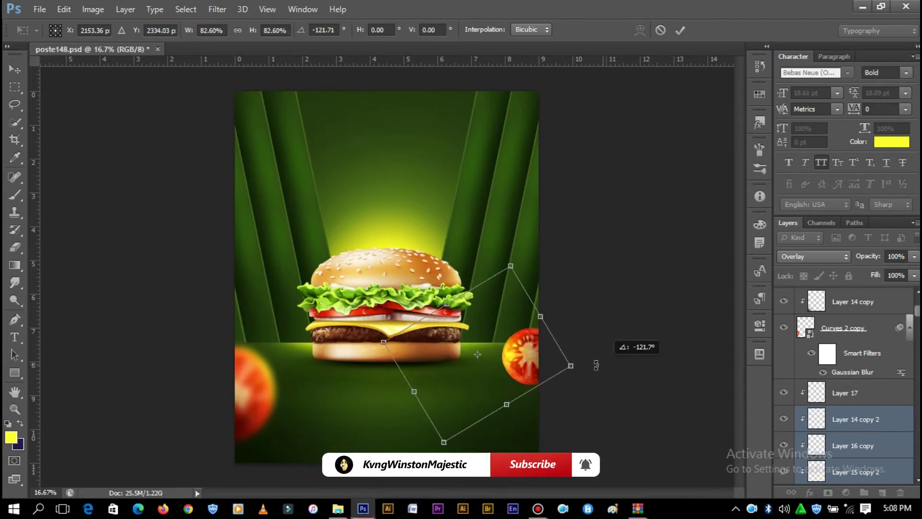
pyautogui.moveTo(542, 307)
pyautogui.mouseDown()
pyautogui.moveTo(510, 263)
pyautogui.moveTo(512, 241)
pyautogui.mouseUp()
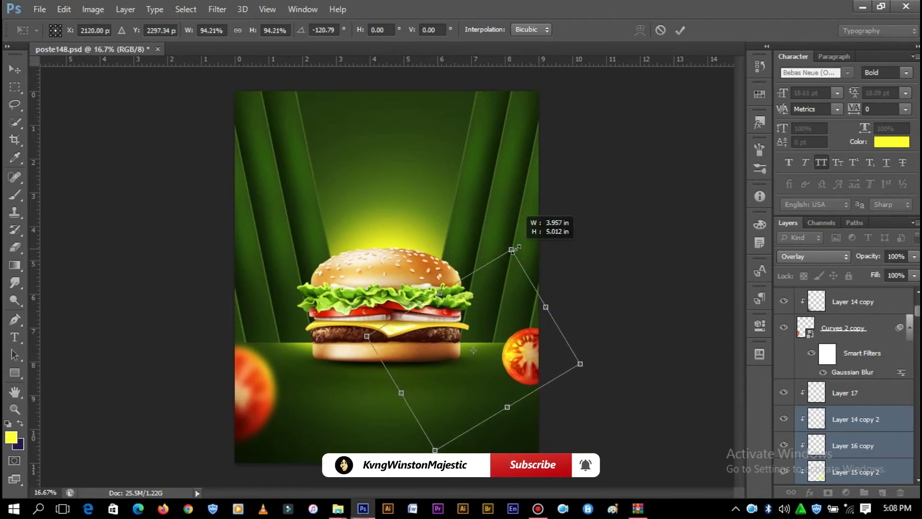
pyautogui.moveTo(528, 328); pyautogui.dragTo(527, 323)
pyautogui.moveTo(557, 269); pyautogui.dragTo(524, 358)
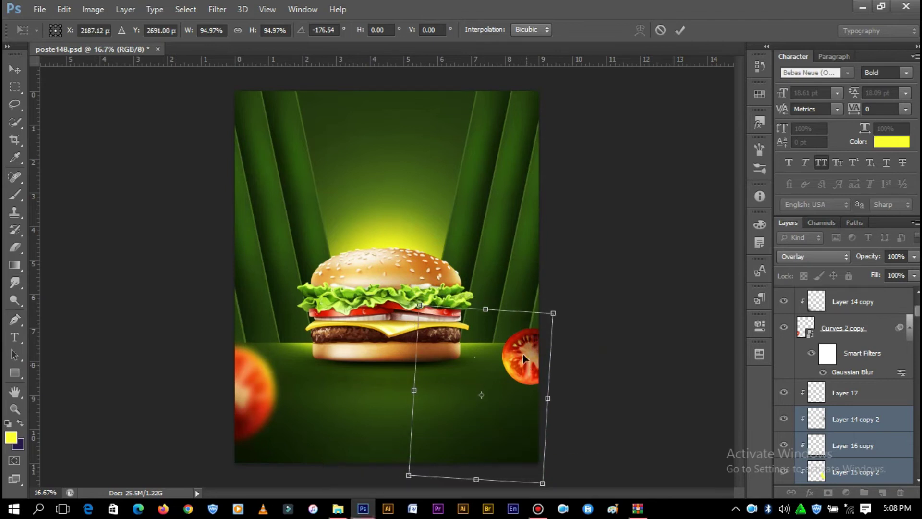
# Flip the copied glow vertically and fit it over the right tomato
pyautogui.moveTo(486, 315); pyautogui.dragTo(478, 480)
pyautogui.moveTo(480, 422)
pyautogui.mouseDown()
pyautogui.moveTo(504, 302)
pyautogui.moveTo(499, 318)
pyautogui.mouseUp()
pyautogui.moveTo(547, 266); pyautogui.dragTo(542, 282)
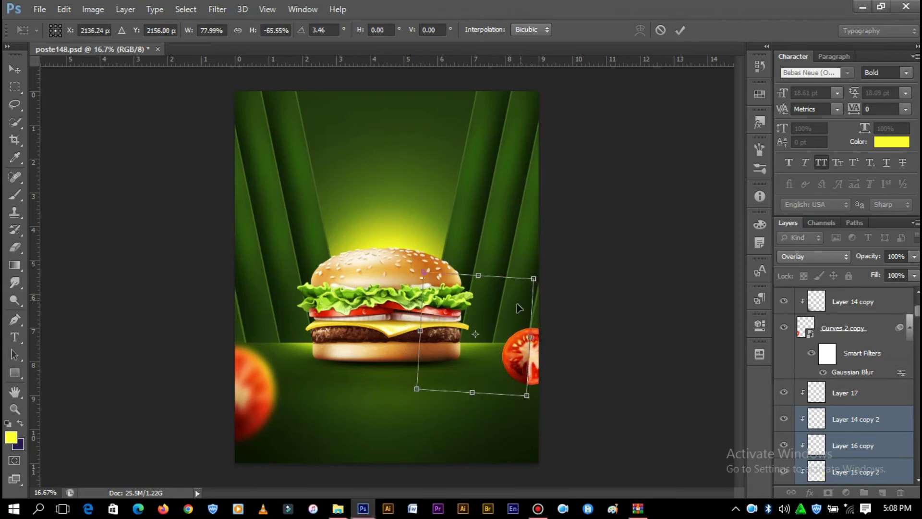
pyautogui.moveTo(525, 313); pyautogui.dragTo(527, 316)
pyautogui.moveTo(546, 283); pyautogui.dragTo(551, 273)
pyautogui.moveTo(521, 317); pyautogui.dragTo(517, 313)
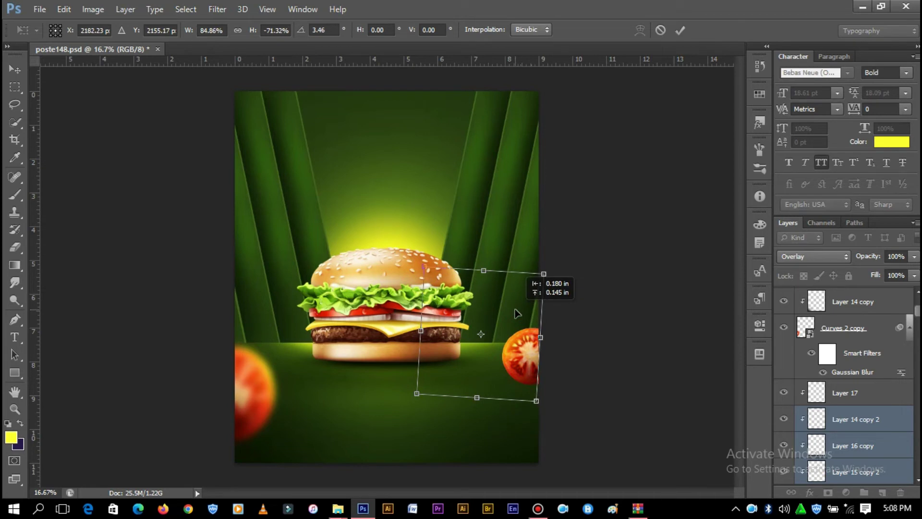
# Commit the glow transform and zoom in to check the tomato highlight
pyautogui.click(634, 244)
pyautogui.hotkey('ctrl', '+')
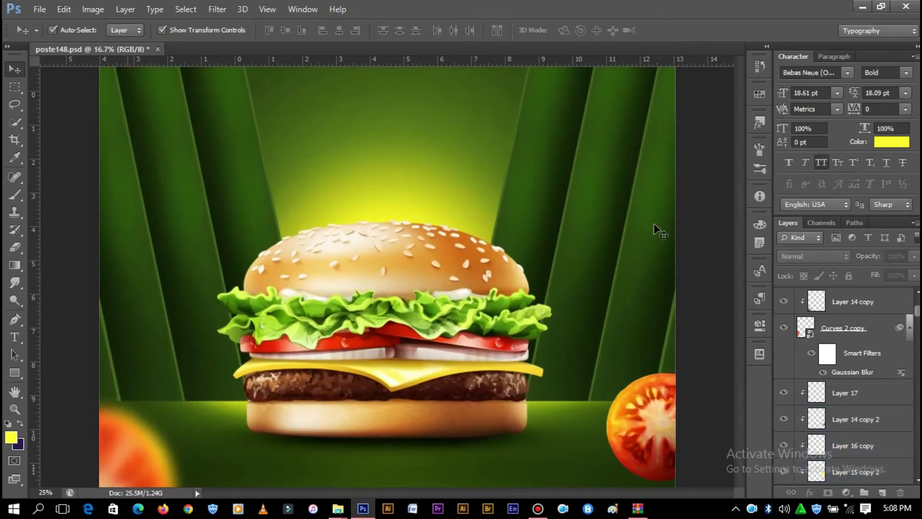
pyautogui.hotkey('ctrl', '+')
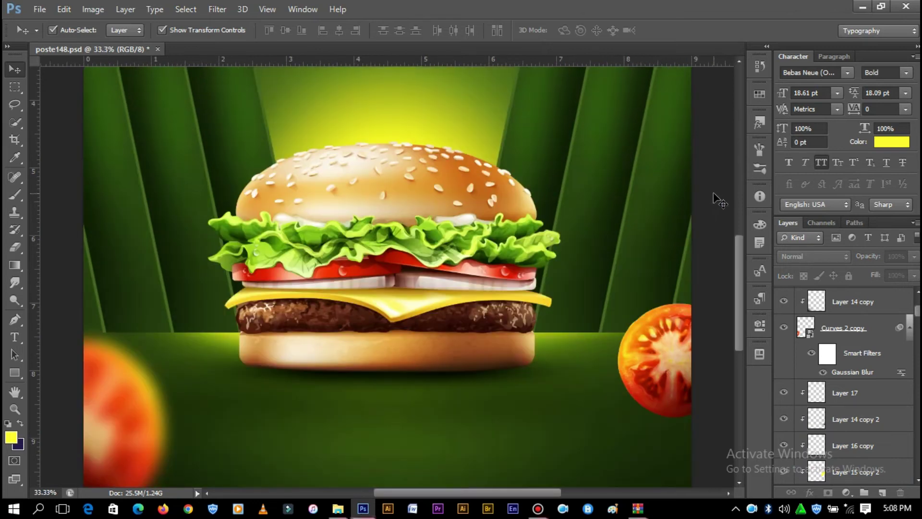
pyautogui.hotkey('ctrl', '-')
pyautogui.hotkey('ctrl', '-')
# Duplicate the burger with Curves 1, flip the copy, and place it below as a floor reflection
pyautogui.click(373, 288)
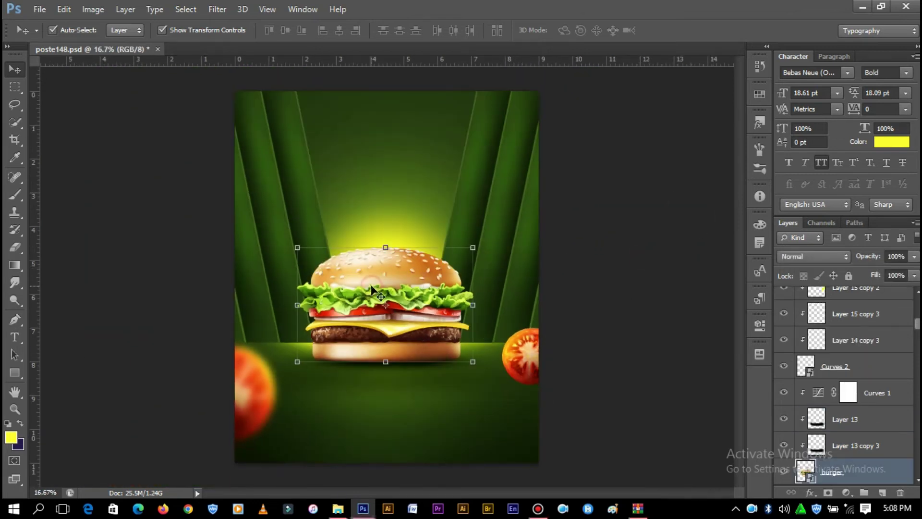
pyautogui.scroll(-3, 871, 434)
pyautogui.scroll(1, 867, 385)
pyautogui.keyDown('shift'); pyautogui.click(878, 342); pyautogui.keyUp('shift')
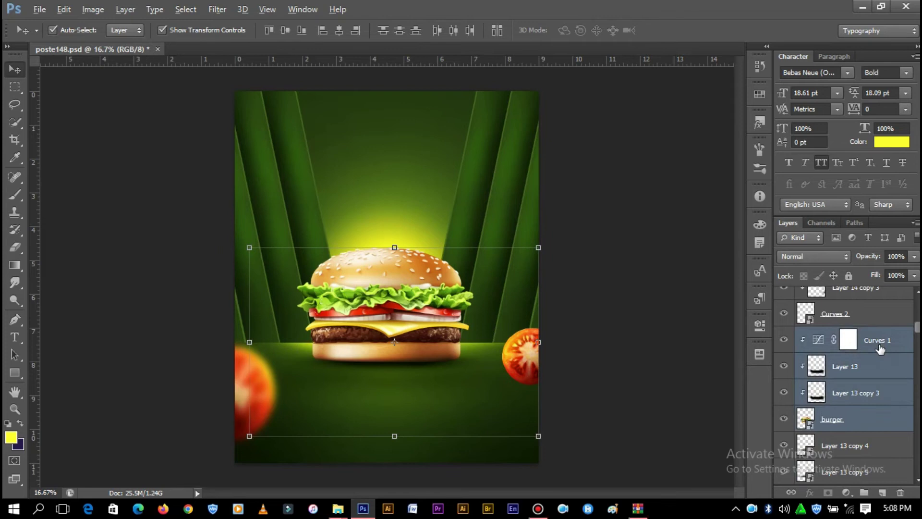
pyautogui.hotkey('ctrl', 'j')
pyautogui.moveTo(394, 248); pyautogui.dragTo(379, 424)
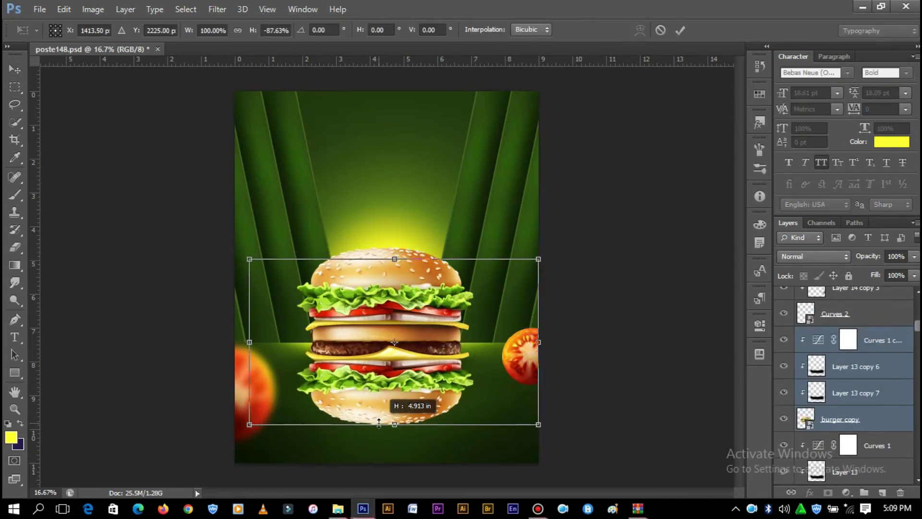
pyautogui.moveTo(379, 424); pyautogui.dragTo(379, 425)
pyautogui.moveTo(416, 343); pyautogui.dragTo(417, 379)
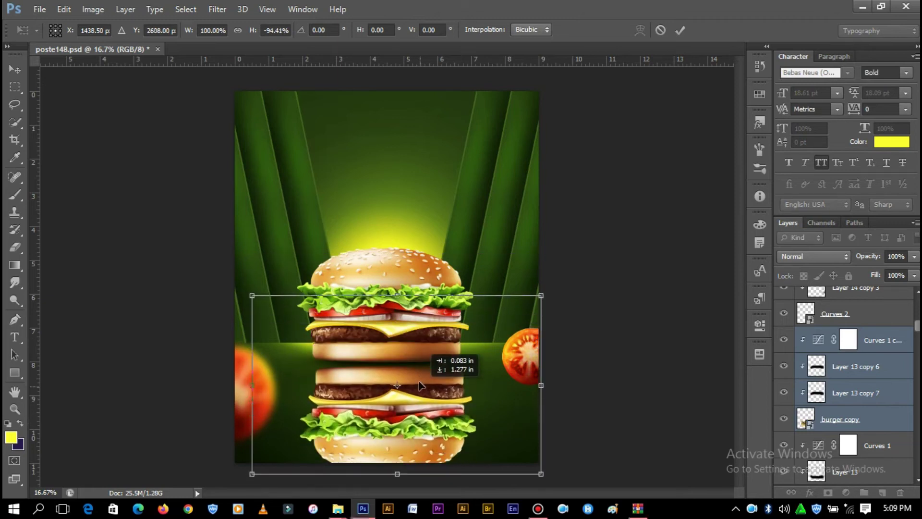
# Gradient-fade the flipped burger copy into the floor
pyautogui.moveTo(856, 392); pyautogui.dragTo(840, 456)
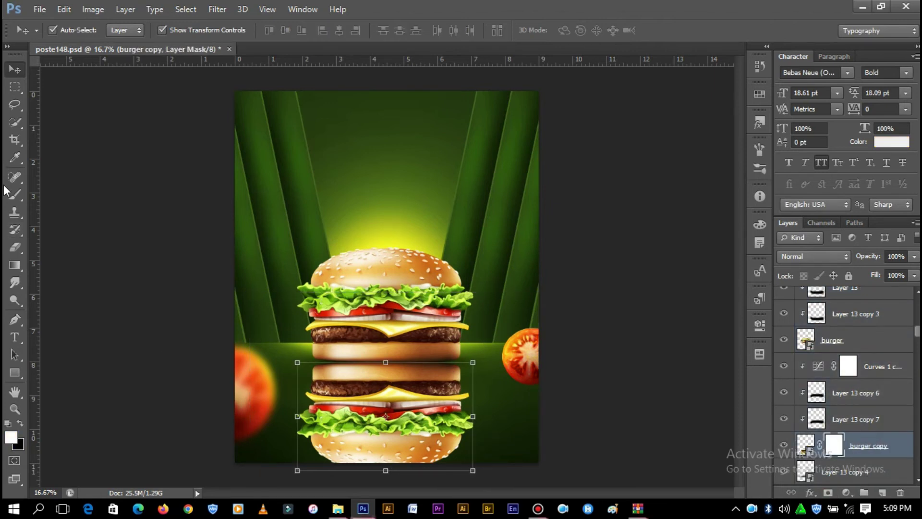
pyautogui.click(10, 374)
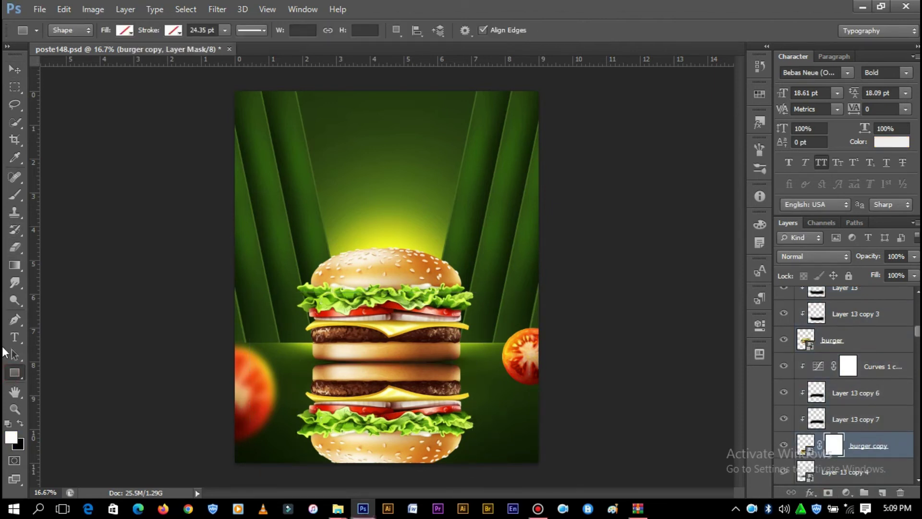
pyautogui.moveTo(388, 404)
pyautogui.mouseDown()
pyautogui.moveTo(396, 393)
pyautogui.moveTo(372, 364)
pyautogui.mouseUp()
# Nudge the reflection with its curves and shadow layers up toward the burger
pyautogui.click(15, 69)
pyautogui.scroll(-2, 897, 422)
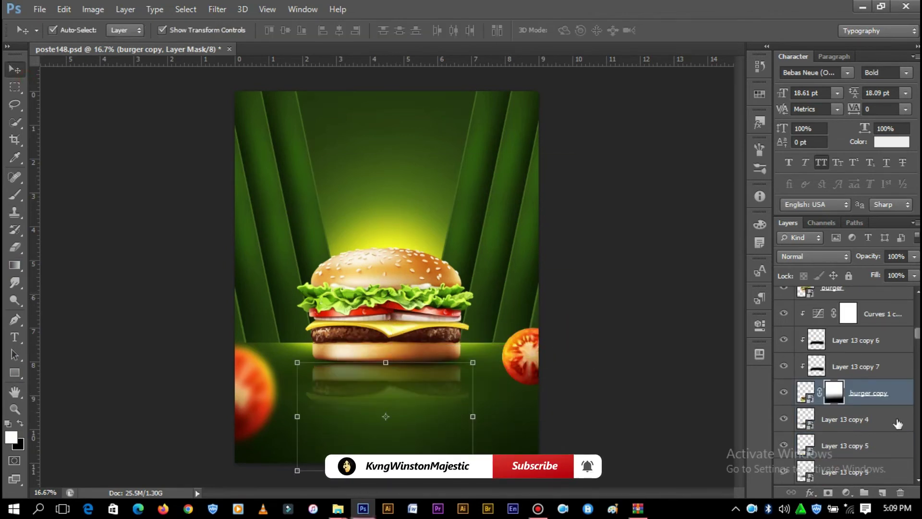
pyautogui.keyDown('shift'); pyautogui.click(879, 317); pyautogui.keyUp('shift')
pyautogui.moveTo(435, 392); pyautogui.dragTo(435, 388)
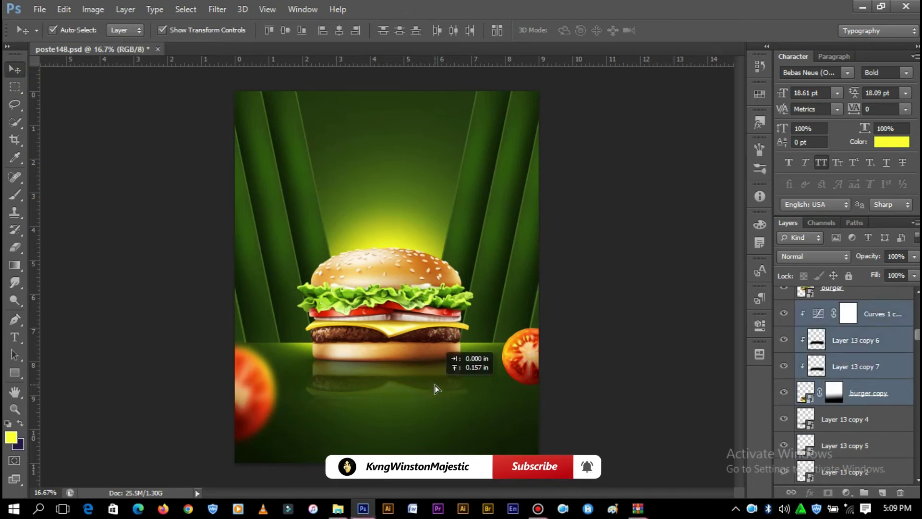
# Lower the burger copy reflection's fill to 47%
pyautogui.click(638, 248)
pyautogui.click(877, 393)
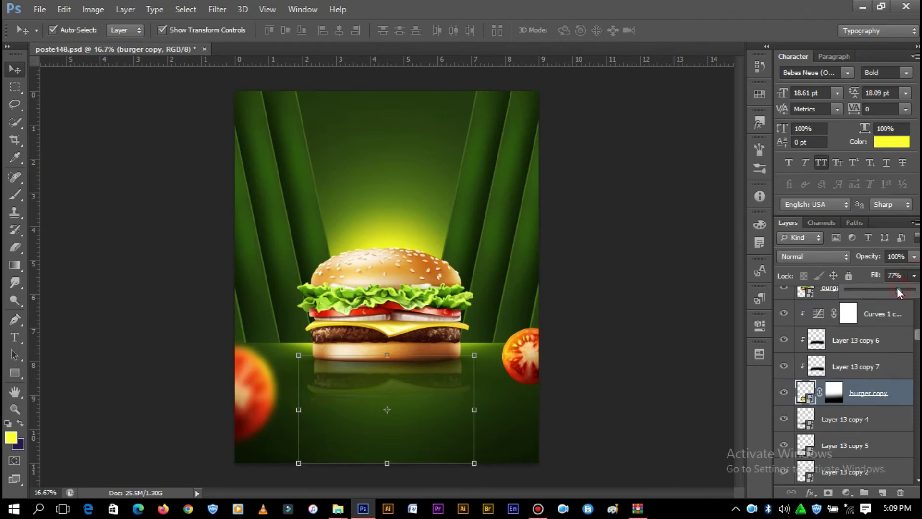
pyautogui.click(639, 216)
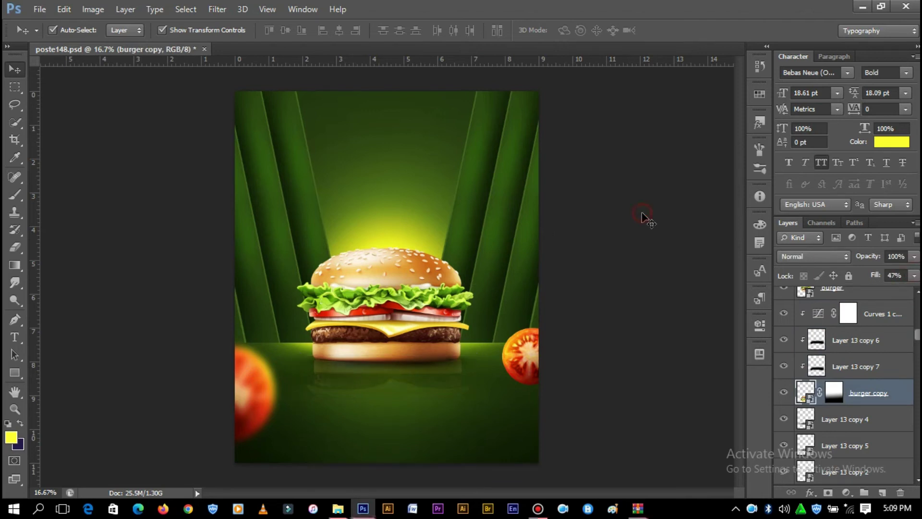
pyautogui.click(520, 368)
pyautogui.click(639, 380)
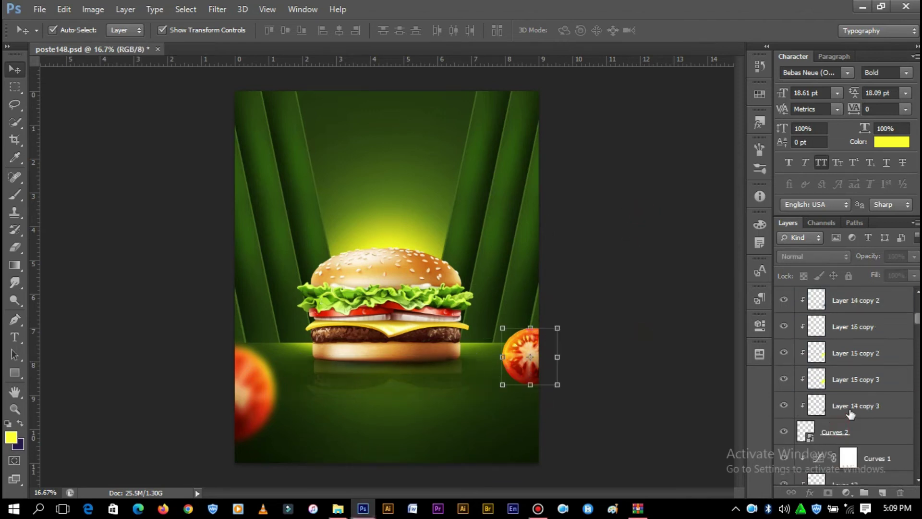
# Combine the right-tomato layers into a single Smart Object
pyautogui.scroll(2, 850, 414)
pyautogui.keyDown('shift'); pyautogui.click(860, 353); pyautogui.keyUp('shift')
pyautogui.rightClick(858, 356)
pyautogui.click(629, 145)
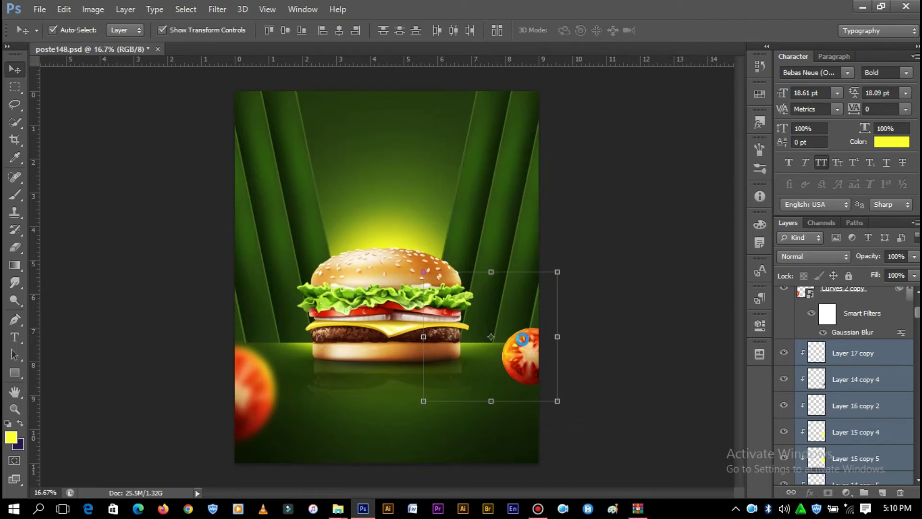
# Flip the tomato Smart Object vertically and move it below the original tomato
pyautogui.hotkey('ctrl', 't')
pyautogui.moveTo(491, 272); pyautogui.dragTo(491, 400)
pyautogui.moveTo(528, 307); pyautogui.dragTo(528, 403)
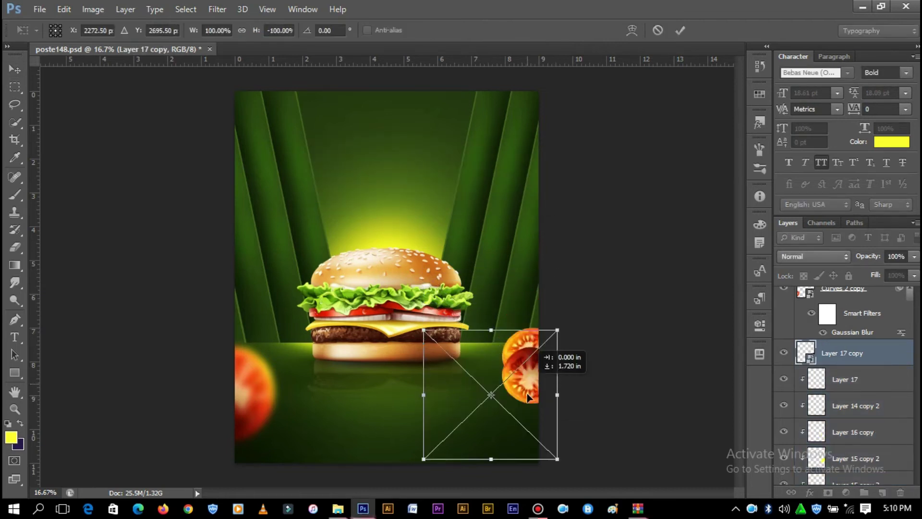
pyautogui.click(680, 32)
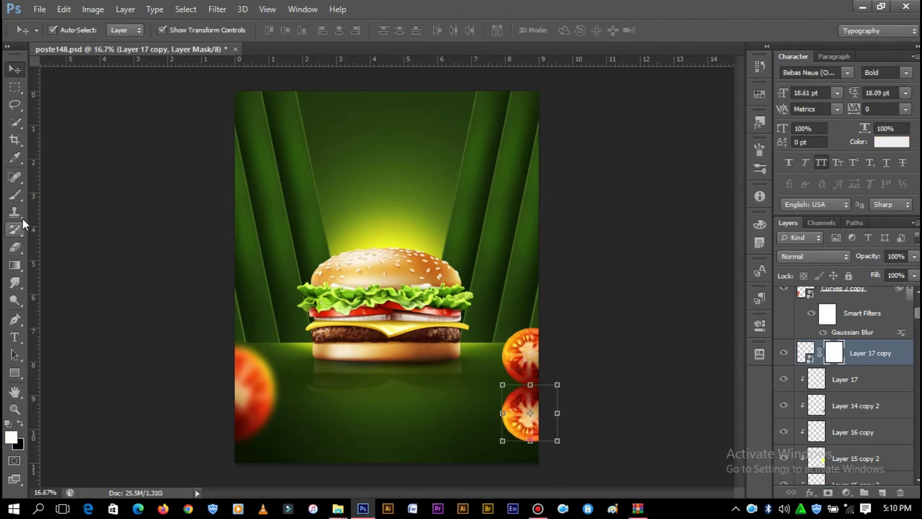
# Fade the tomato reflection with a black-white gradient mask and set its fill to 37%
pyautogui.click(15, 267)
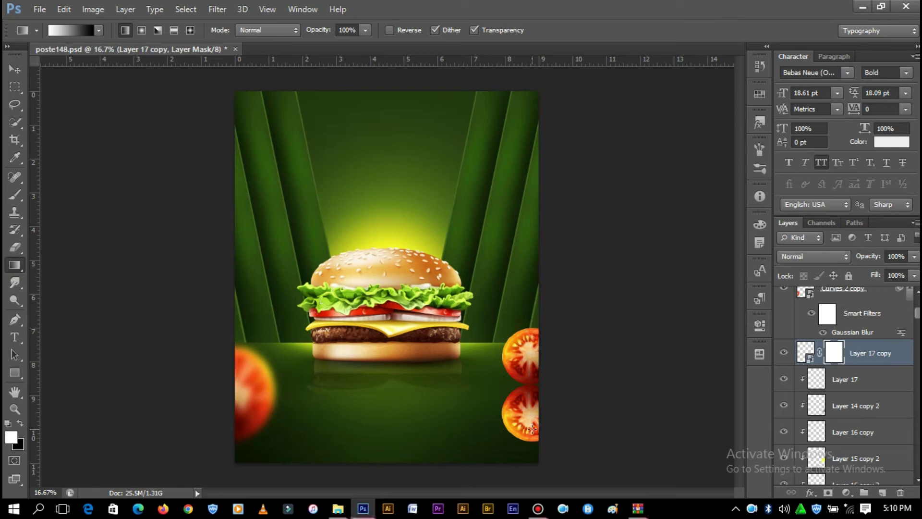
pyautogui.moveTo(533, 428); pyautogui.dragTo(534, 361)
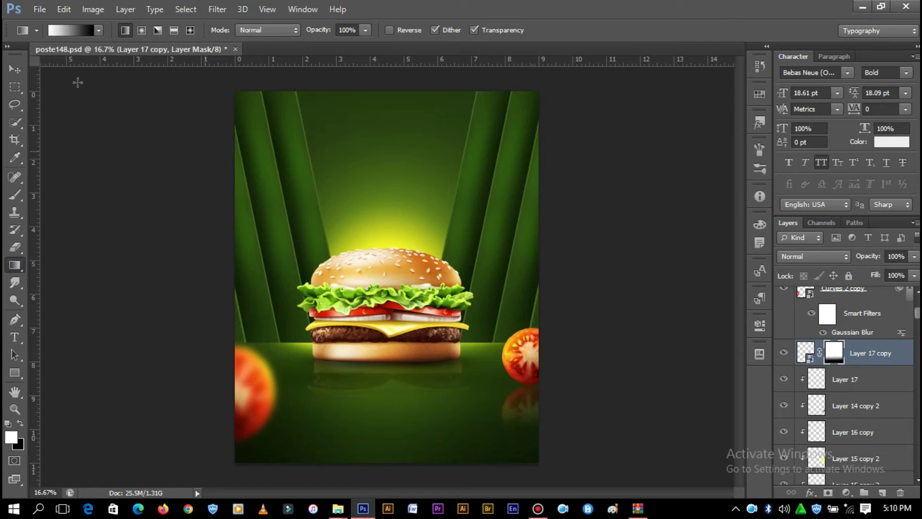
pyautogui.press('v')
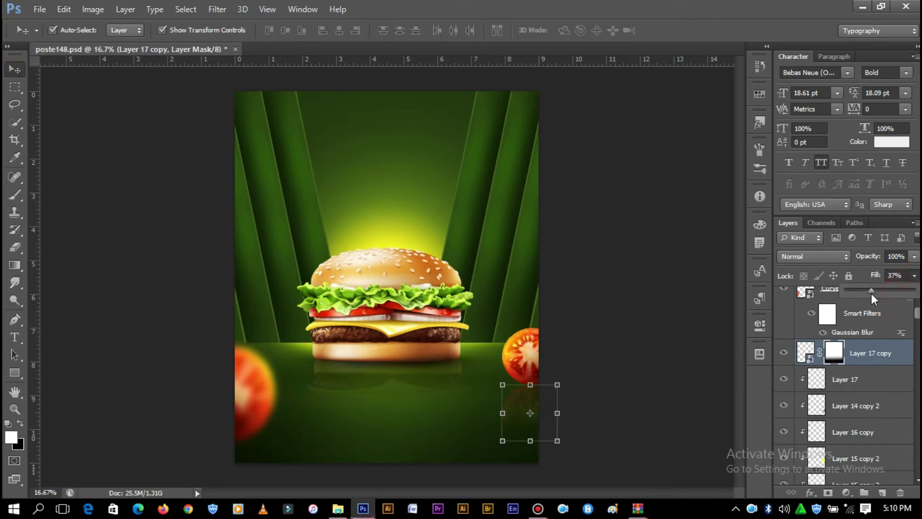
pyautogui.click(634, 288)
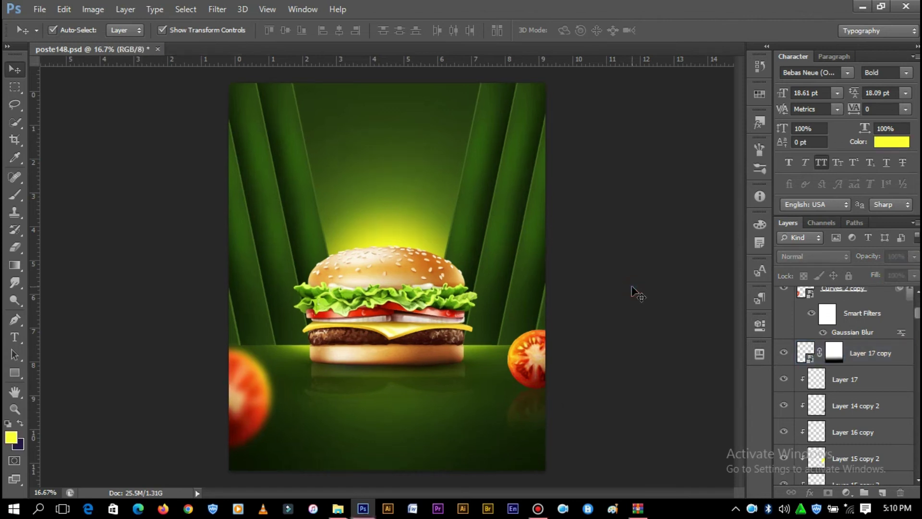
pyautogui.click(424, 373)
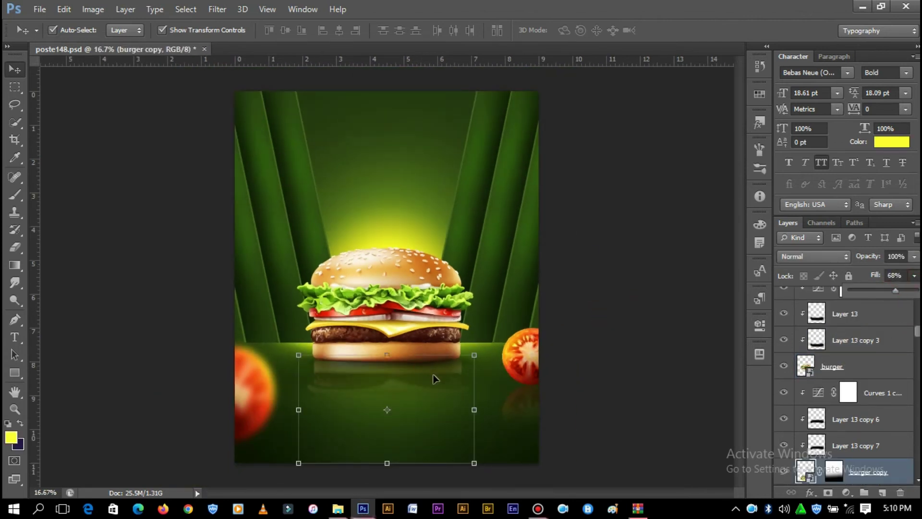
# Shift the burger reflection layers slightly lower, then select the burger copy alone
pyautogui.keyDown('shift'); pyautogui.click(872, 393); pyautogui.keyUp('shift')
pyautogui.moveTo(421, 371); pyautogui.dragTo(423, 376)
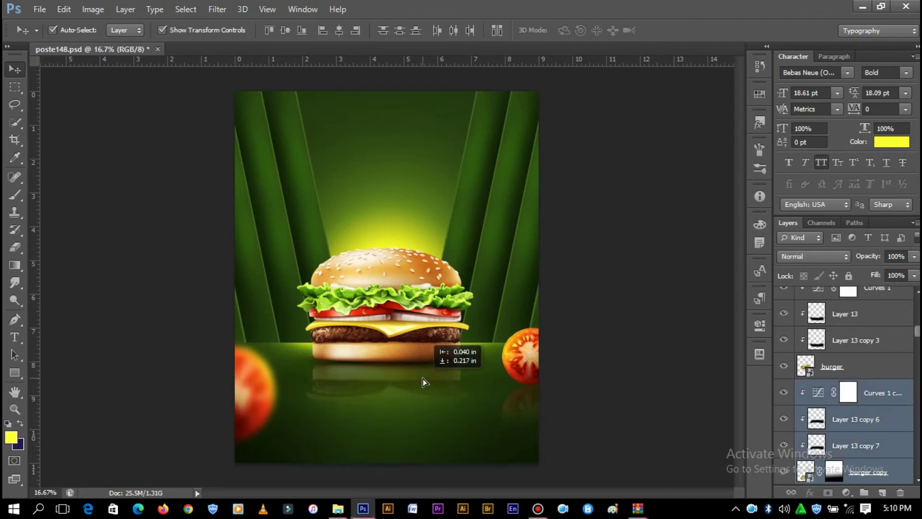
pyautogui.scroll(-1, 887, 423)
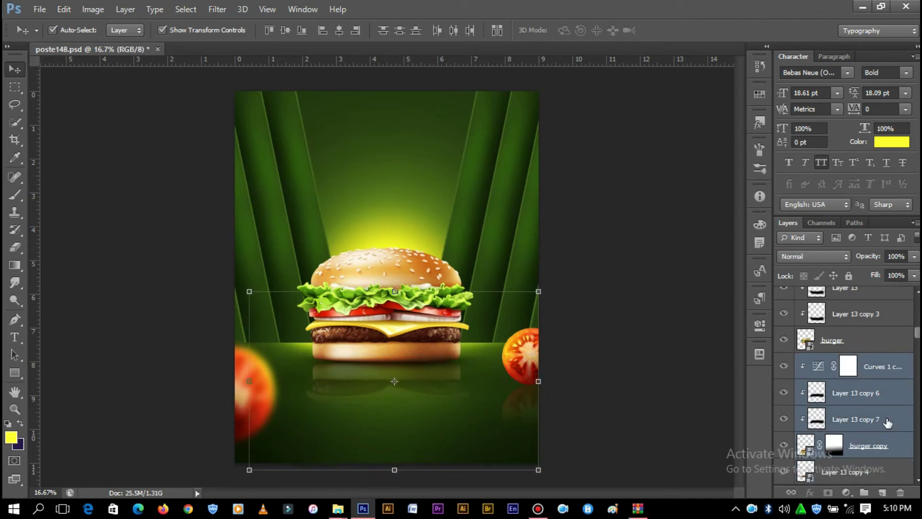
pyautogui.click(686, 221)
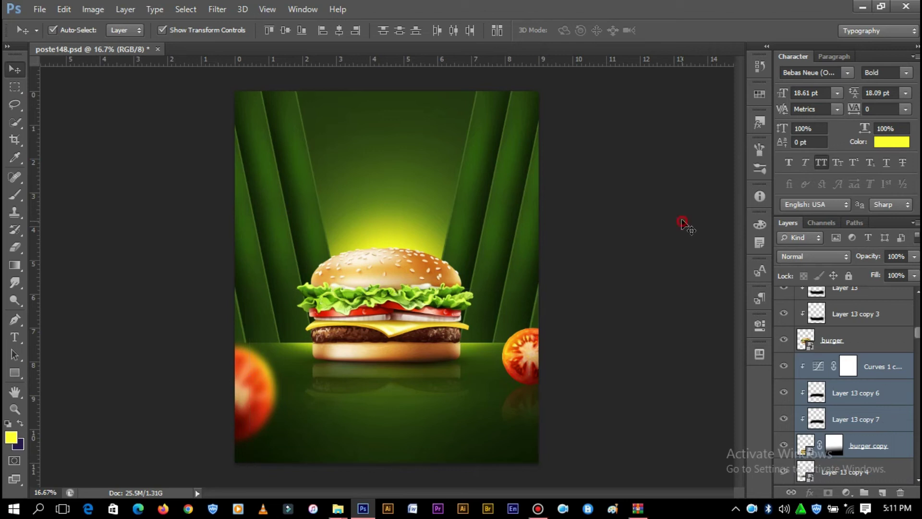
pyautogui.click(438, 382)
# Apply a Motion Blur of 0° angle and 147 px distance to the burger copy
pyautogui.click(217, 9)
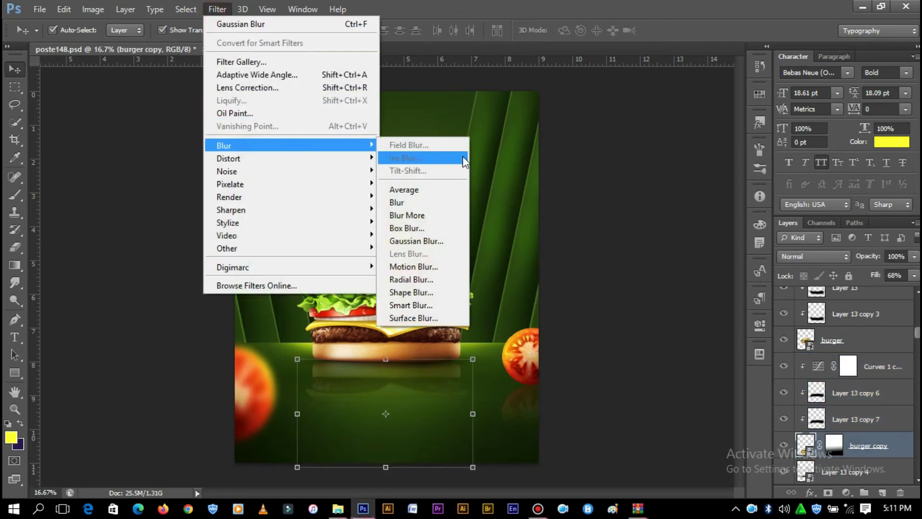
pyautogui.click(414, 267)
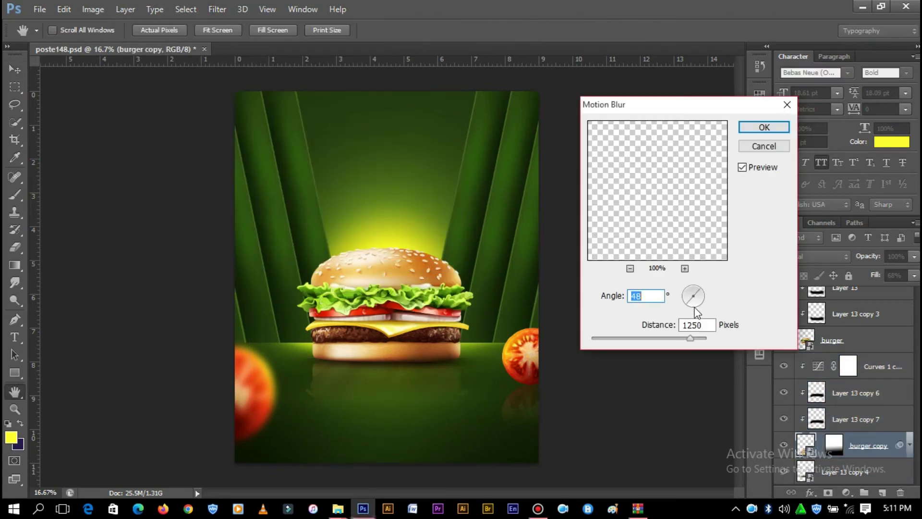
pyautogui.click(701, 297)
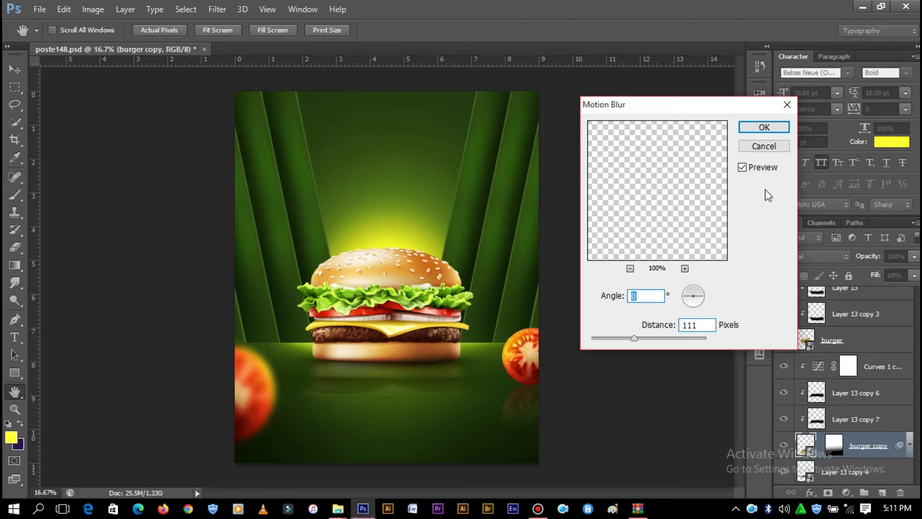
pyautogui.click(762, 127)
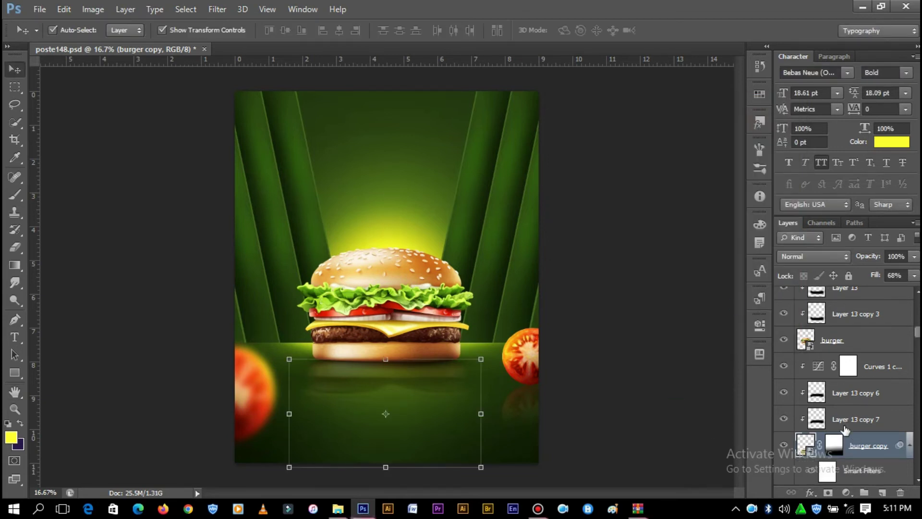
# Delete the selected layers in the Layers panel and select the Layer 17 copy reflection
pyautogui.scroll(-2, 850, 432)
pyautogui.moveTo(874, 301); pyautogui.dragTo(840, 492)
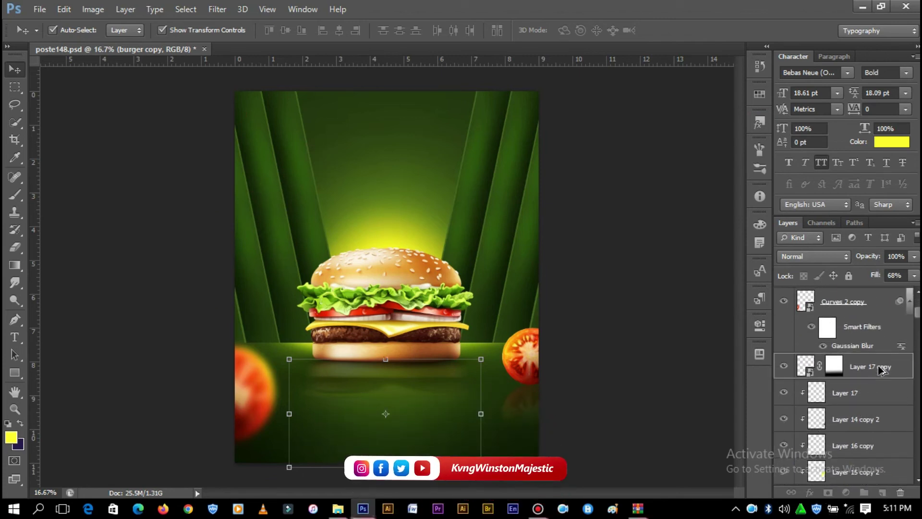
pyautogui.press('Delete')
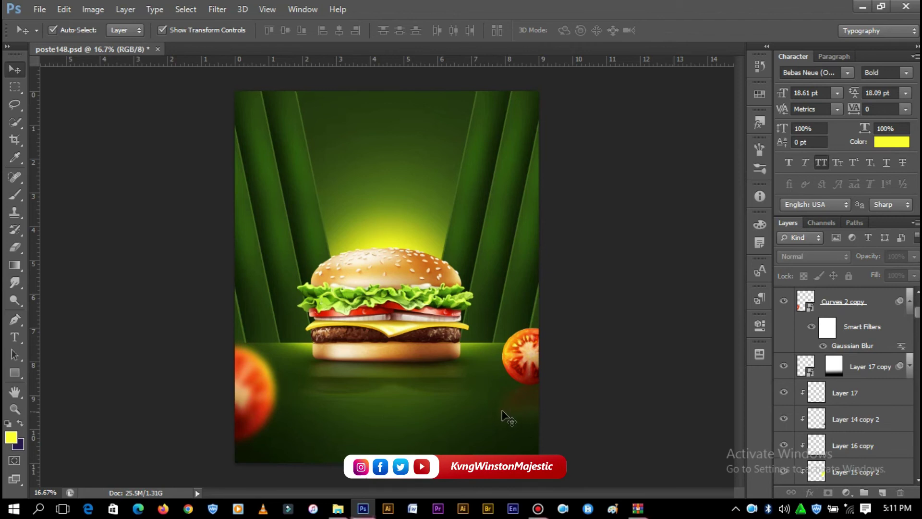
pyautogui.click(502, 414)
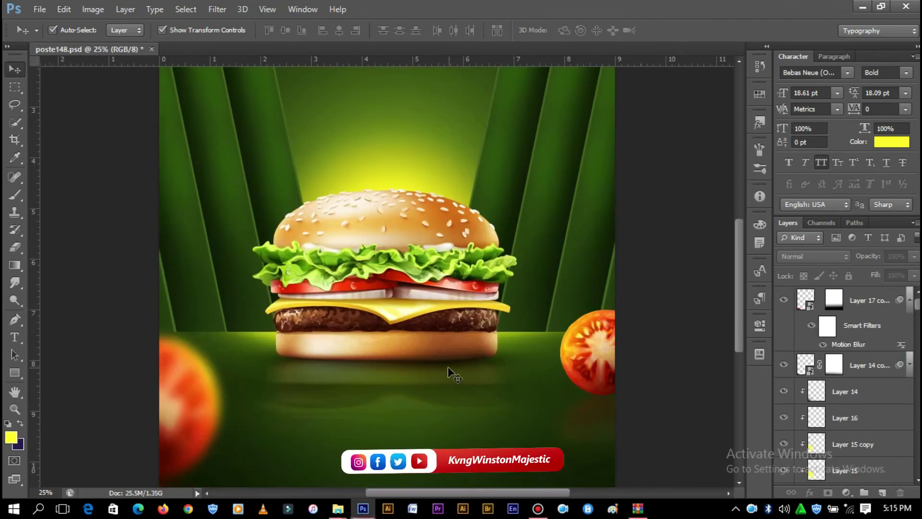
# Shift the reflection layer under the burger and toggle Layer 13 copy 4 to compare
pyautogui.moveTo(448, 367); pyautogui.dragTo(523, 423)
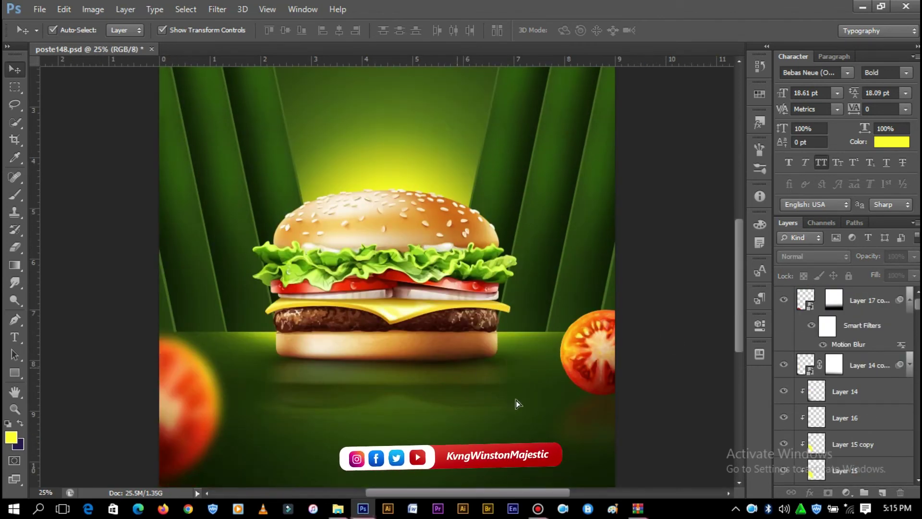
pyautogui.click(502, 366)
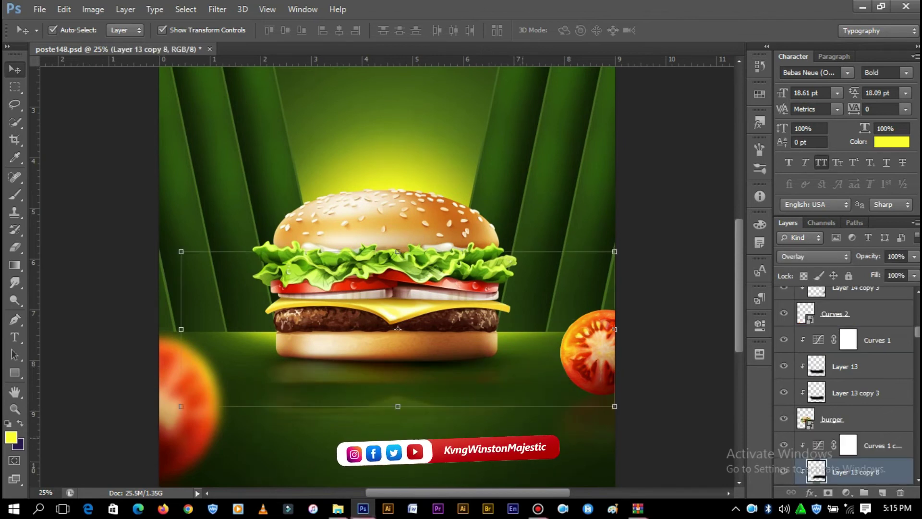
pyautogui.scroll(-1, 551, 367)
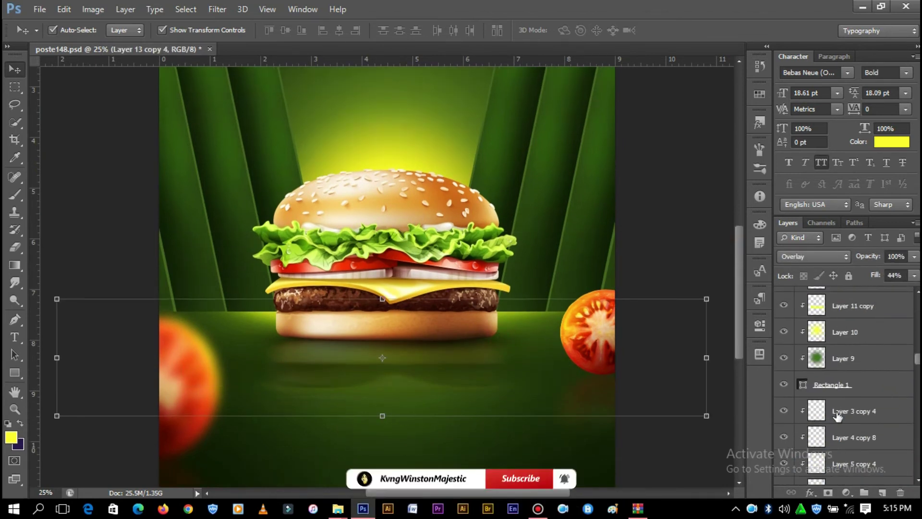
pyautogui.scroll(-5, 839, 412)
pyautogui.scroll(2, 840, 413)
pyautogui.scroll(1, 839, 410)
pyautogui.scroll(1, 837, 407)
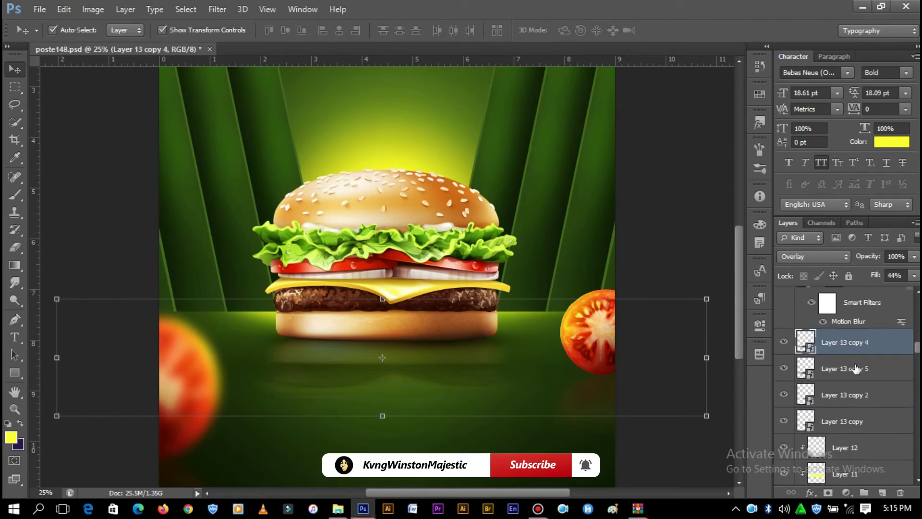
pyautogui.click(784, 343)
pyautogui.click(785, 342)
# Move Layer 13 copy 8 above Layer 17 copy, onto the floor, and scale it smaller
pyautogui.click(845, 393)
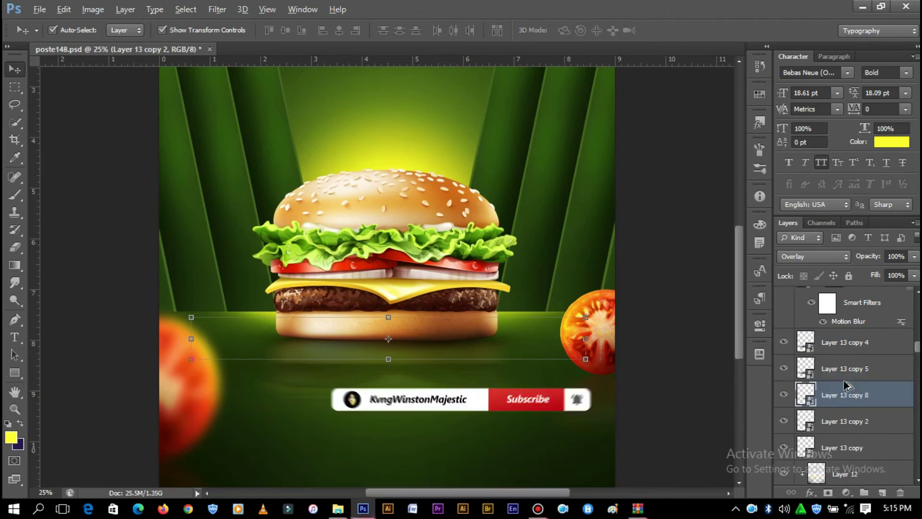
pyautogui.moveTo(847, 384); pyautogui.dragTo(843, 290)
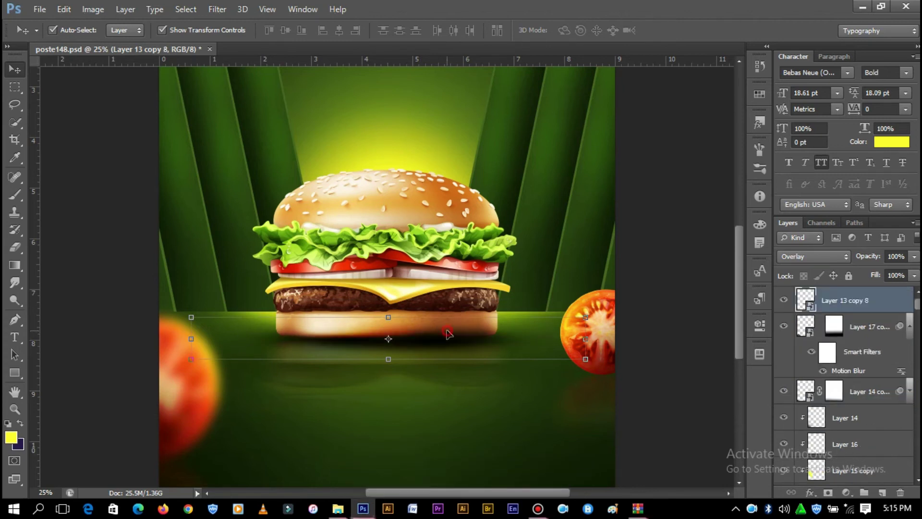
pyautogui.moveTo(446, 333); pyautogui.dragTo(475, 432)
pyautogui.hotkey('ctrl', 't')
pyautogui.moveTo(600, 415)
pyautogui.mouseDown()
pyautogui.moveTo(520, 440)
pyautogui.moveTo(196, 464)
pyautogui.mouseUp()
pyautogui.click(679, 32)
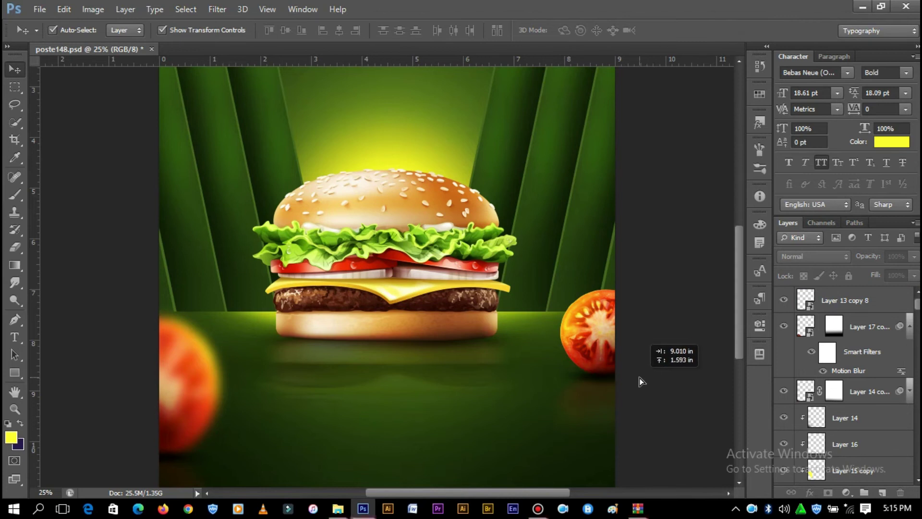
# Duplicate the floor glow as Layer 13 copy 9 at about 32% fill under the tomato
pyautogui.moveTo(558, 411); pyautogui.dragTo(640, 378)
pyautogui.click(914, 276)
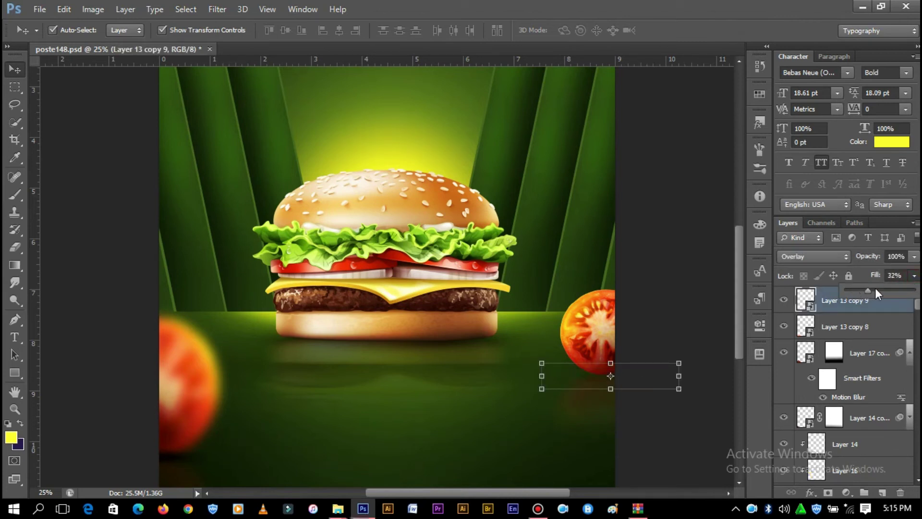
pyautogui.moveTo(880, 290); pyautogui.dragTo(879, 290)
pyautogui.moveTo(594, 375); pyautogui.dragTo(602, 376)
pyautogui.click(845, 327)
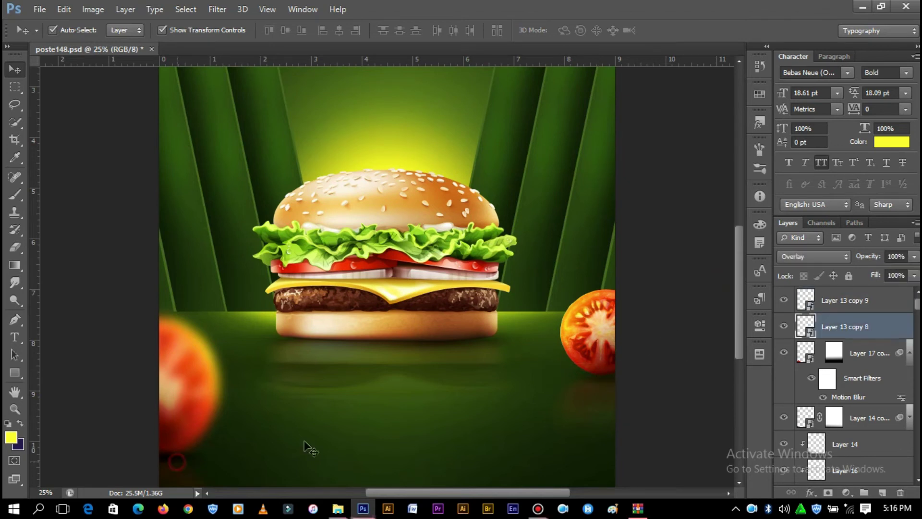
pyautogui.click(915, 275)
pyautogui.click(677, 270)
# Add Layer 18 above the Layer 3 stripe and clip it to the Rectangle 2 stripe for brushing
pyautogui.scroll(-3, 677, 270)
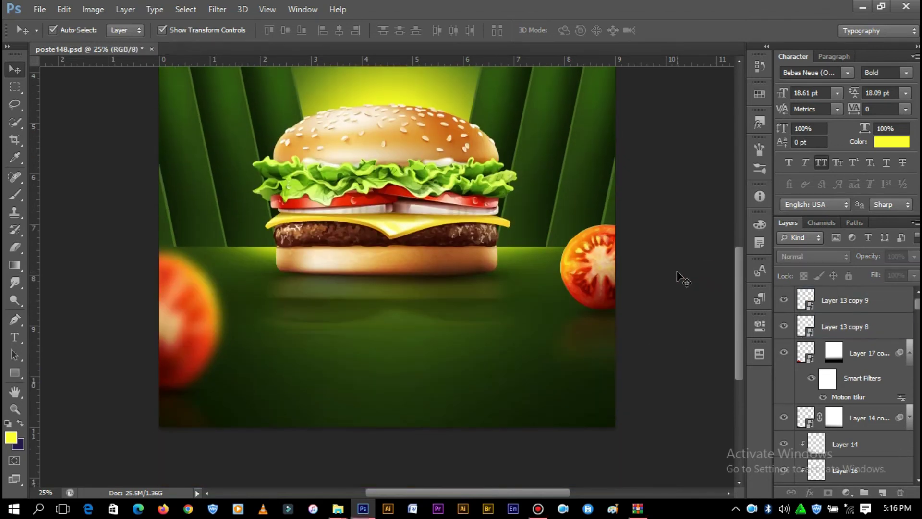
pyautogui.hotkey('ctrl', '-')
pyautogui.hotkey('ctrl', '+')
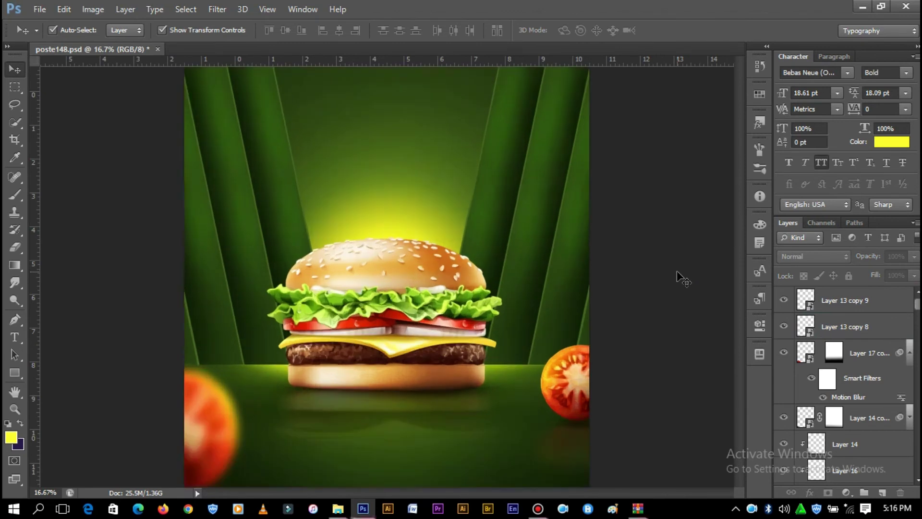
pyautogui.hotkey('ctrl', '+')
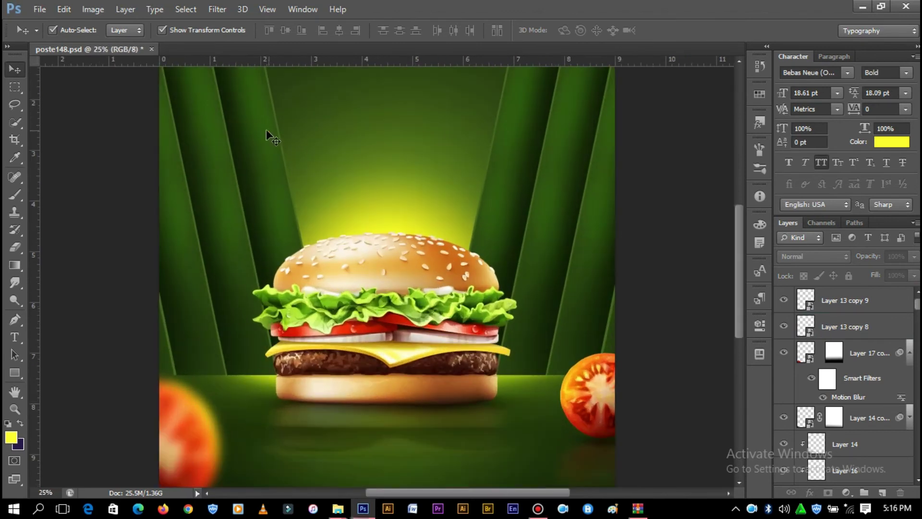
pyautogui.click(557, 269)
pyautogui.scroll(-3, 843, 434)
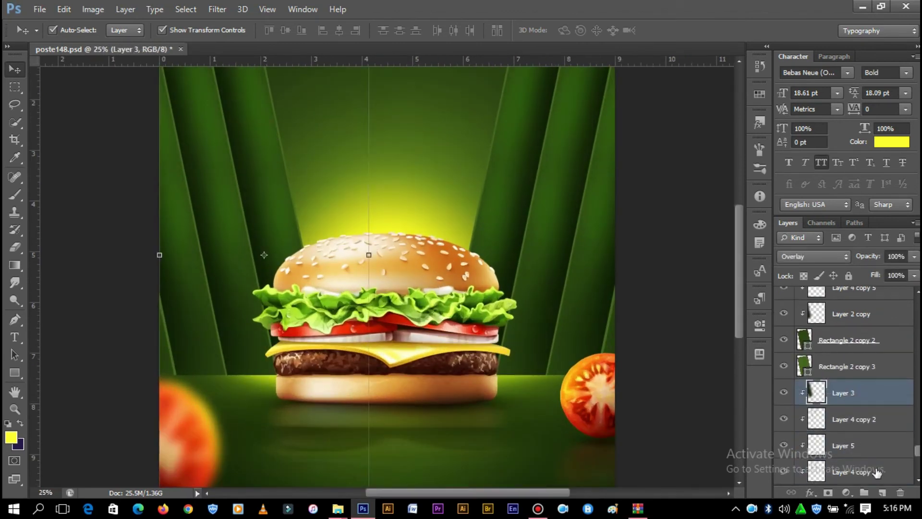
pyautogui.rightClick(850, 392)
pyautogui.hotkey('ctrl', 'shift', 'alt', 'n')
pyautogui.scroll(-3, 846, 432)
pyautogui.scroll(-2, 846, 432)
pyautogui.scroll(-1, 846, 437)
pyautogui.rightClick(844, 442)
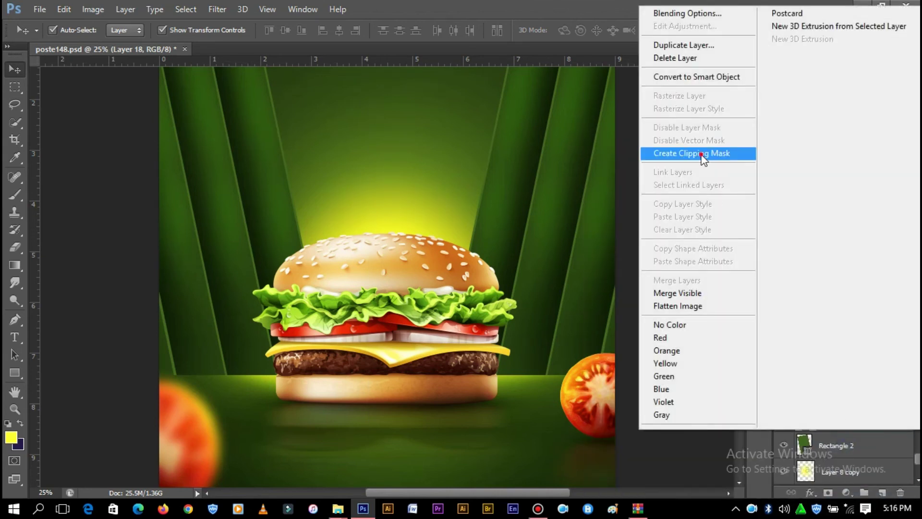
pyautogui.click(702, 154)
pyautogui.press('b')
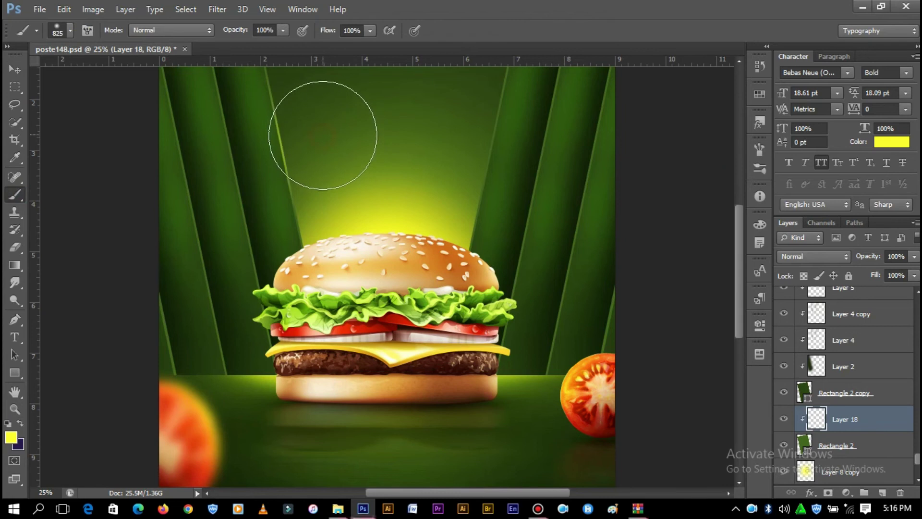
pyautogui.scroll(5, 471, 293)
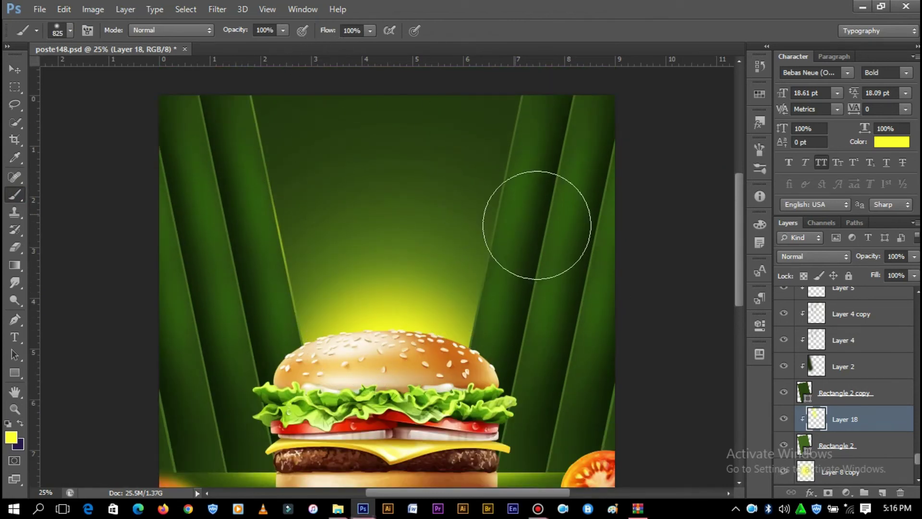
# Add Layer 19 clipped to Rectangle 2 copy 13 and paint a yellow highlight on it
pyautogui.click(15, 70)
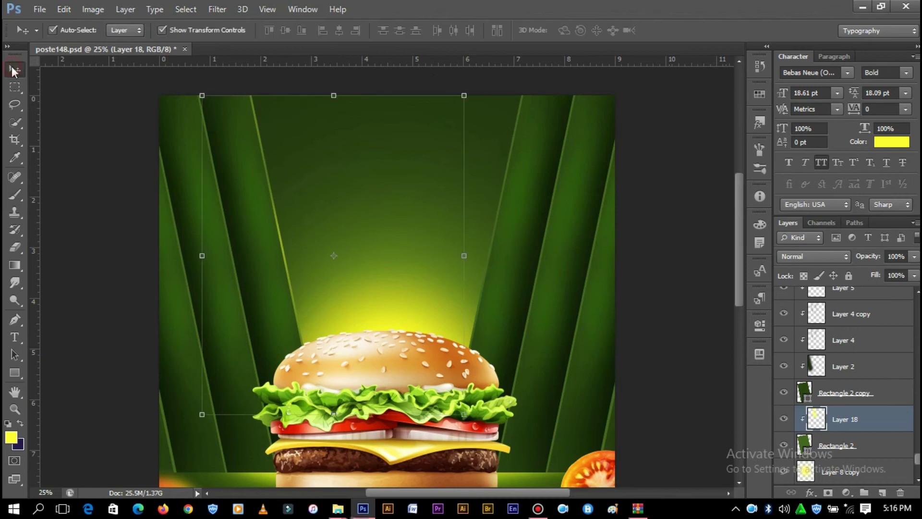
pyautogui.click(549, 283)
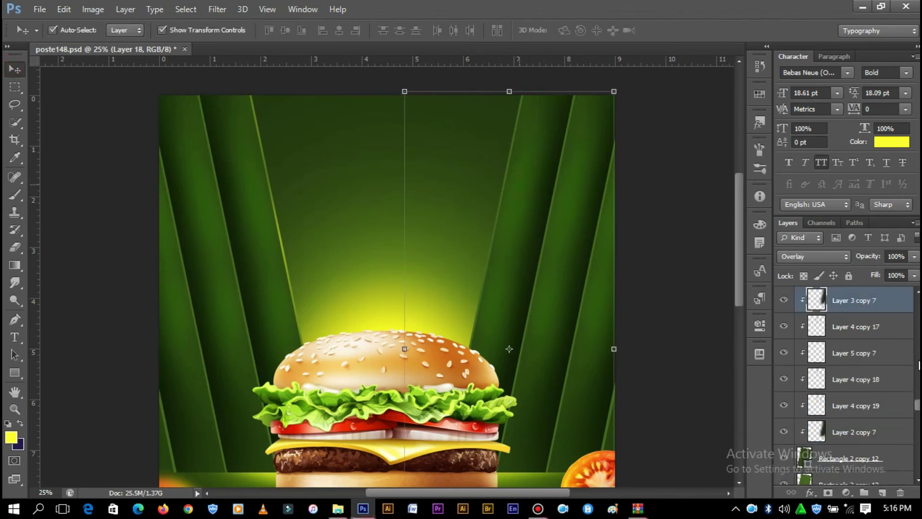
pyautogui.click(15, 196)
pyautogui.click(880, 493)
pyautogui.rightClick(843, 406)
pyautogui.click(624, 221)
pyautogui.moveTo(437, 253); pyautogui.dragTo(450, 128)
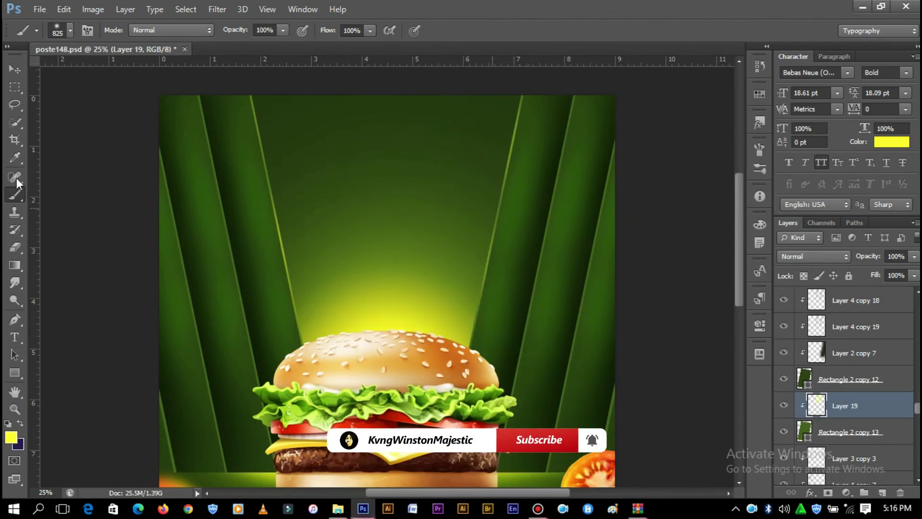
# Add Layer 20 clipped to Rectangle 2 copy 3 and paint a soft yellow glow
pyautogui.click(15, 69)
pyautogui.scroll(-2, 656, 196)
pyautogui.scroll(1, 268, 196)
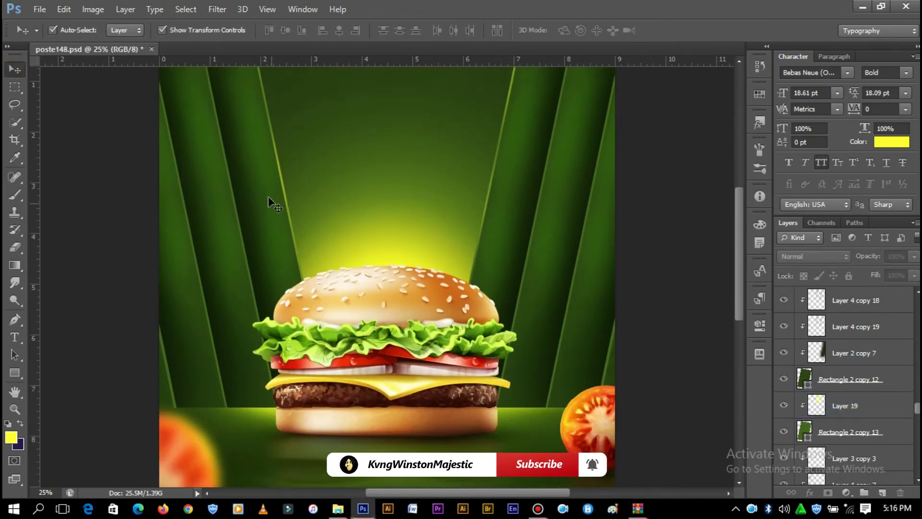
pyautogui.click(233, 208)
pyautogui.click(883, 492)
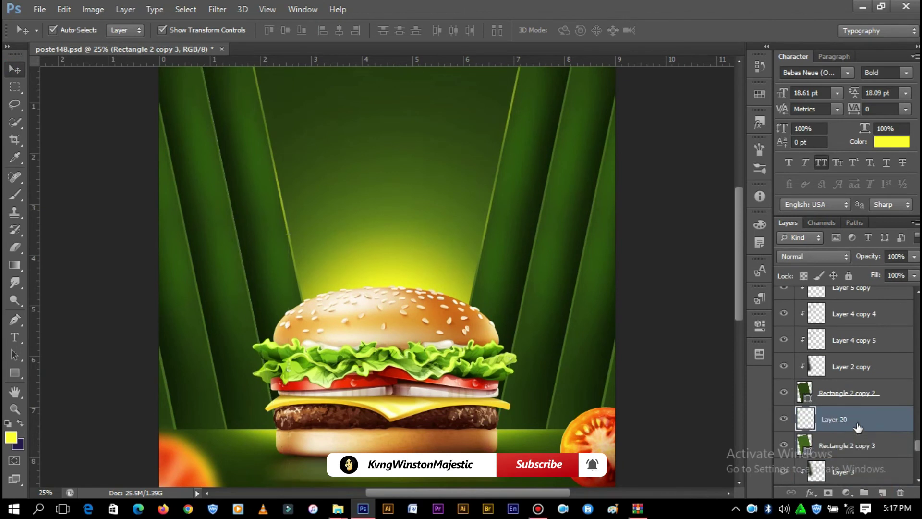
pyautogui.rightClick(846, 419)
pyautogui.click(628, 224)
pyautogui.click(15, 195)
pyautogui.moveTo(319, 206); pyautogui.dragTo(289, 257)
# Add Layer 21 clipped to Rectangle 2 copy 11 for a yellow highlight
pyautogui.click(15, 66)
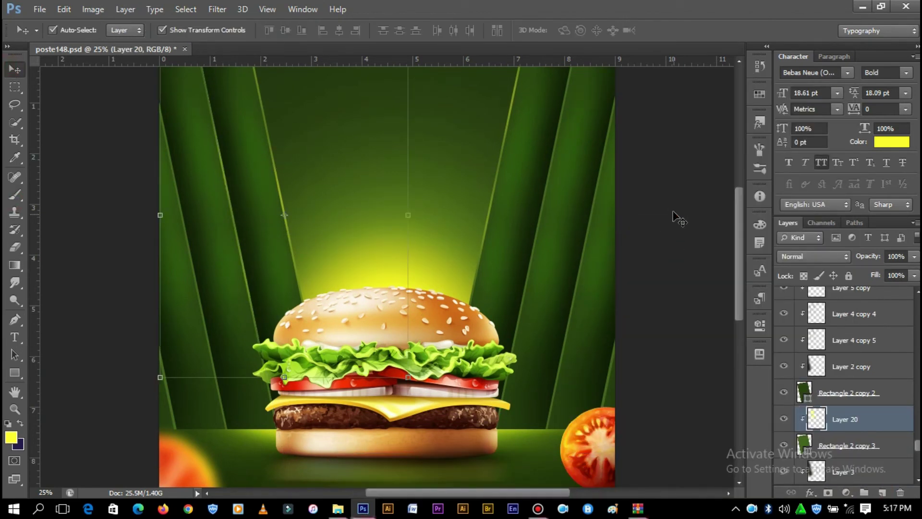
pyautogui.scroll(-5, 837, 336)
pyautogui.click(849, 406)
pyautogui.click(883, 492)
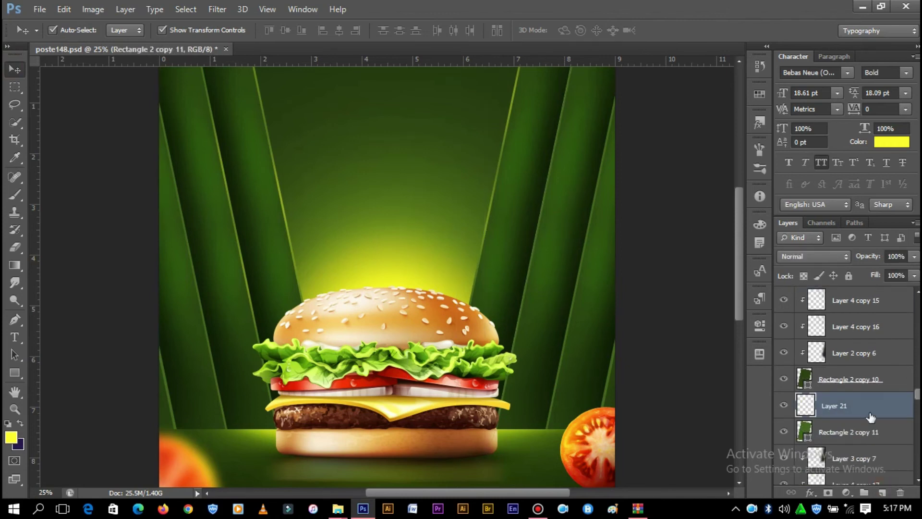
pyautogui.rightClick(845, 406)
pyautogui.click(639, 222)
pyautogui.click(15, 195)
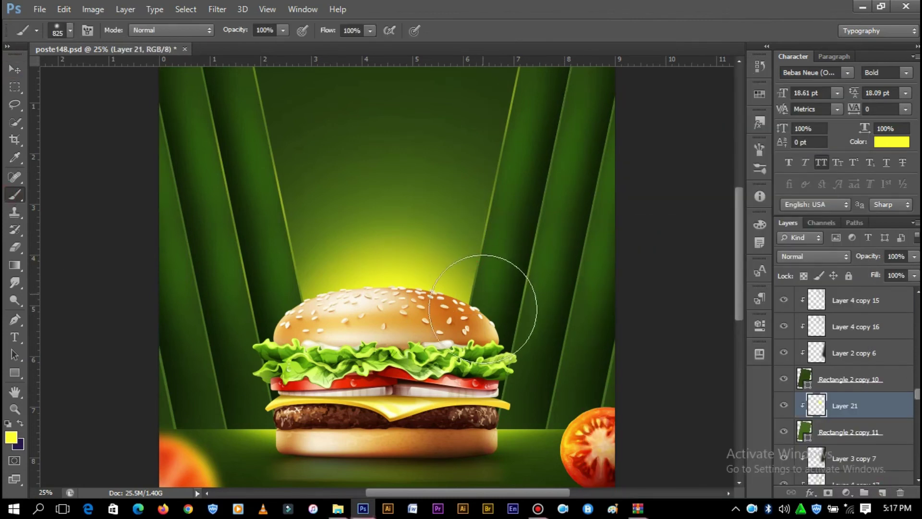
# Add Layer 22 clipped to the left stripe Rectangle 2 copy 4 for a yellow highlight
pyautogui.click(15, 69)
pyautogui.click(182, 223)
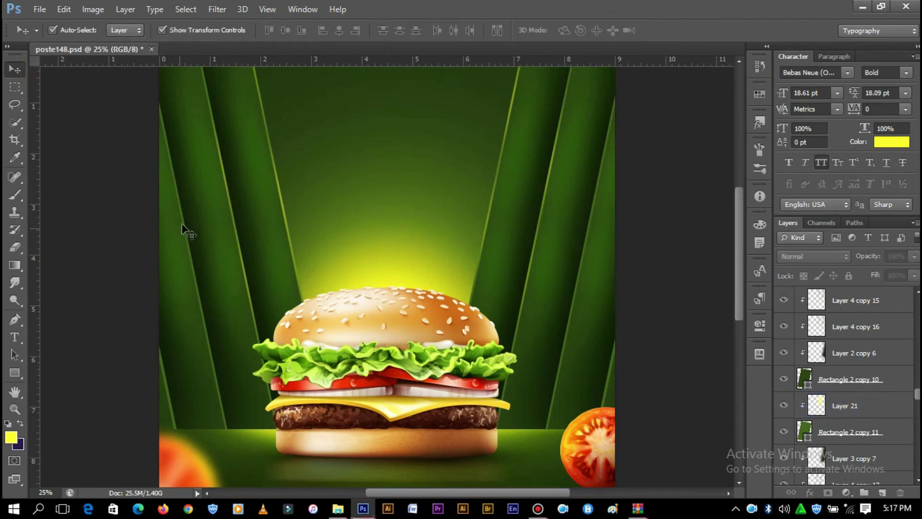
pyautogui.moveTo(851, 471); pyautogui.dragTo(884, 490)
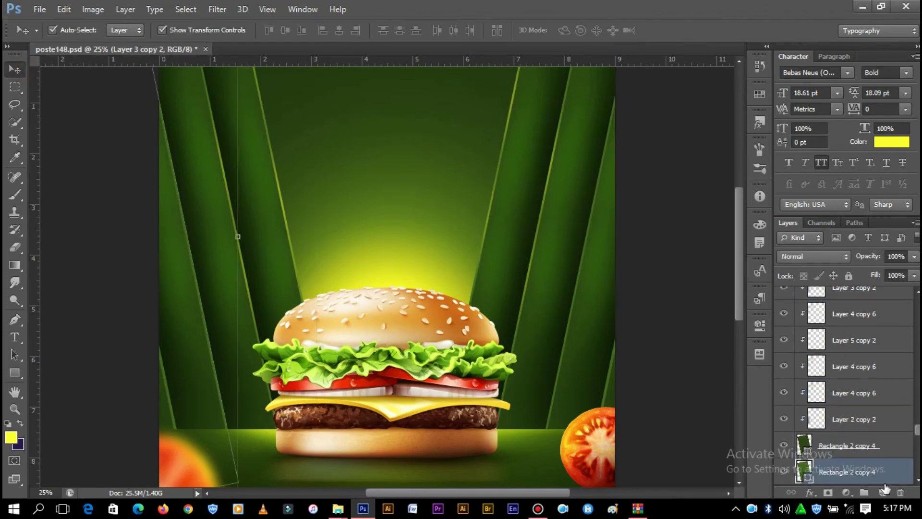
pyautogui.click(883, 492)
pyautogui.rightClick(860, 470)
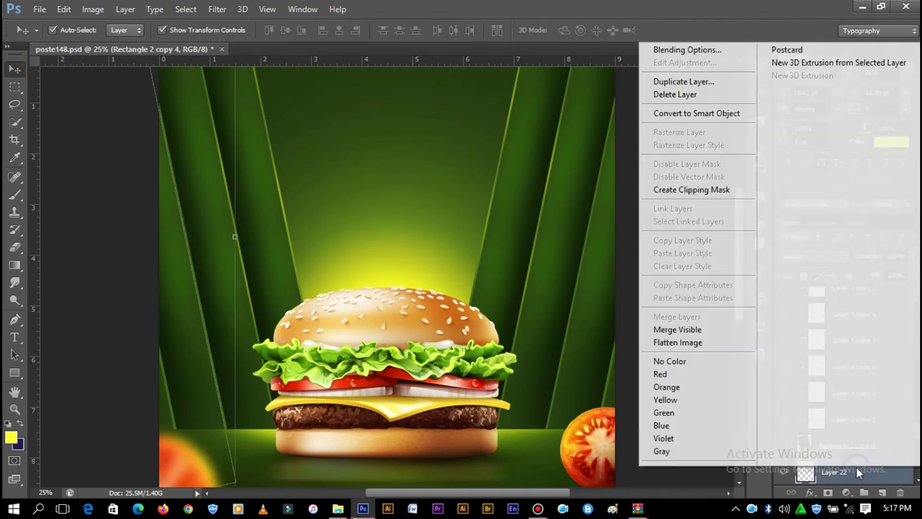
pyautogui.click(712, 195)
pyautogui.press('b')
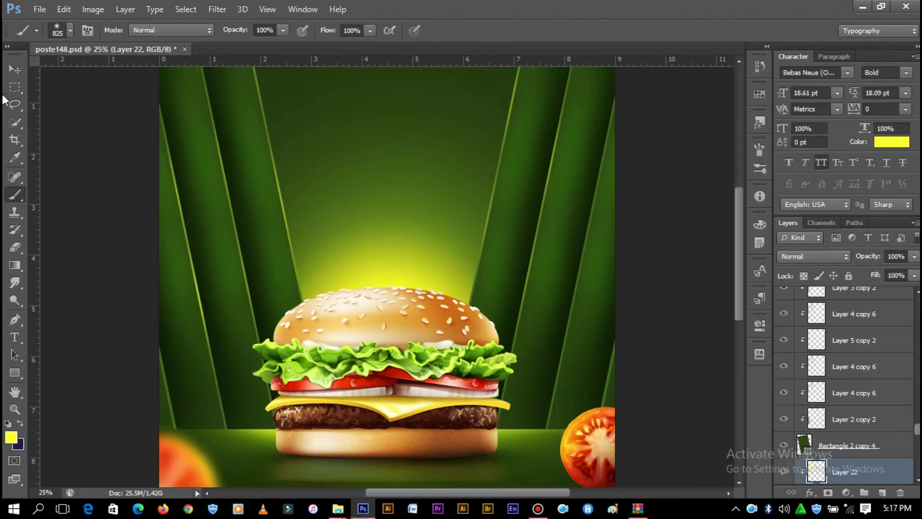
# Add Layer 23 clipped to Rectangle 2 copy 8 for a yellow highlight
pyautogui.click(15, 70)
pyautogui.click(610, 263)
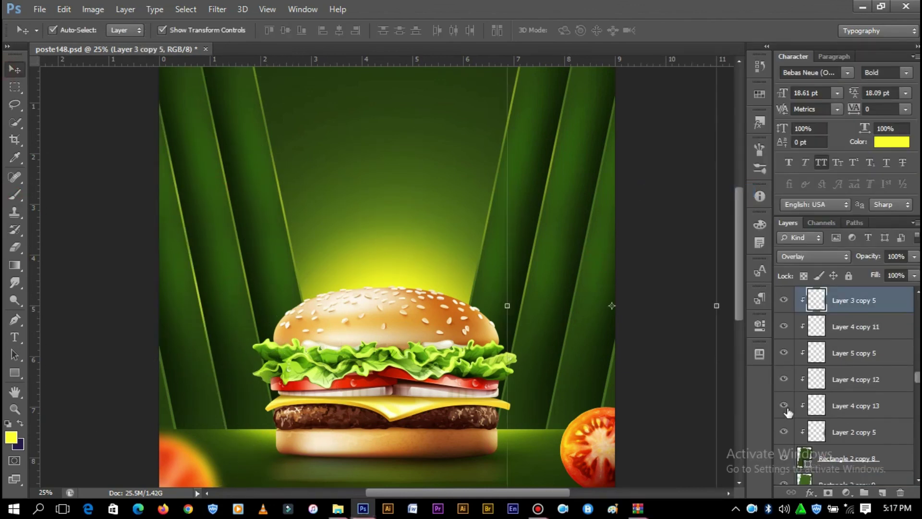
pyautogui.click(814, 473)
pyautogui.click(883, 492)
pyautogui.rightClick(845, 471)
pyautogui.click(693, 190)
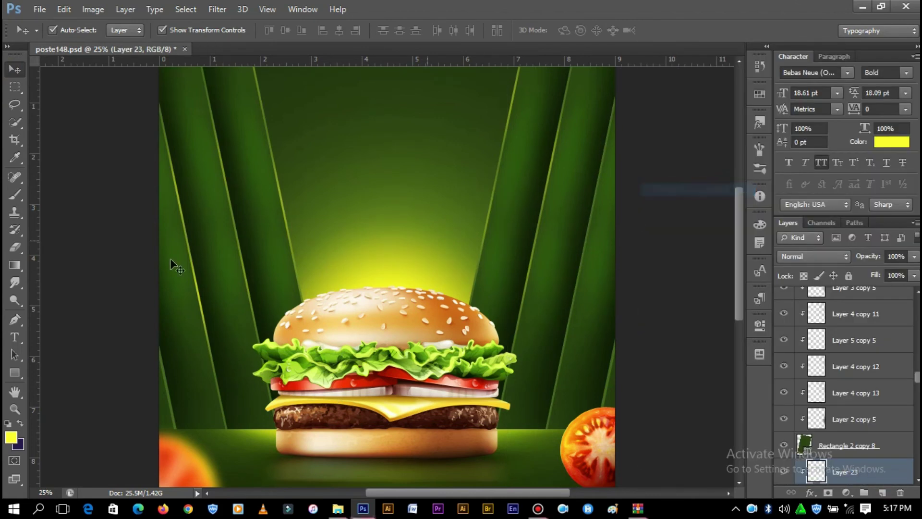
pyautogui.press('b')
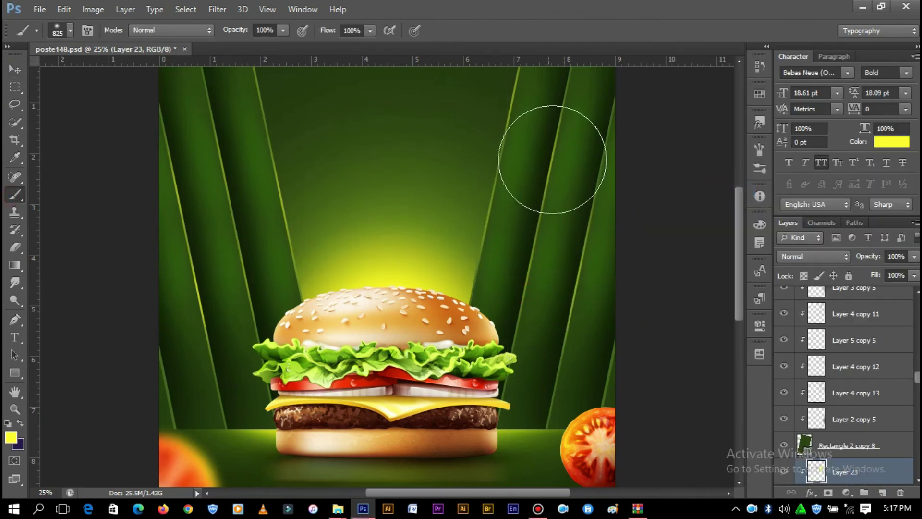
# Clip Layer 24 to the Rectangle 2 copy 6 stripe for a yellow highlight
pyautogui.click(15, 69)
pyautogui.click(696, 268)
pyautogui.scroll(-1, 673, 268)
pyautogui.scroll(-2, 624, 289)
pyautogui.click(620, 336)
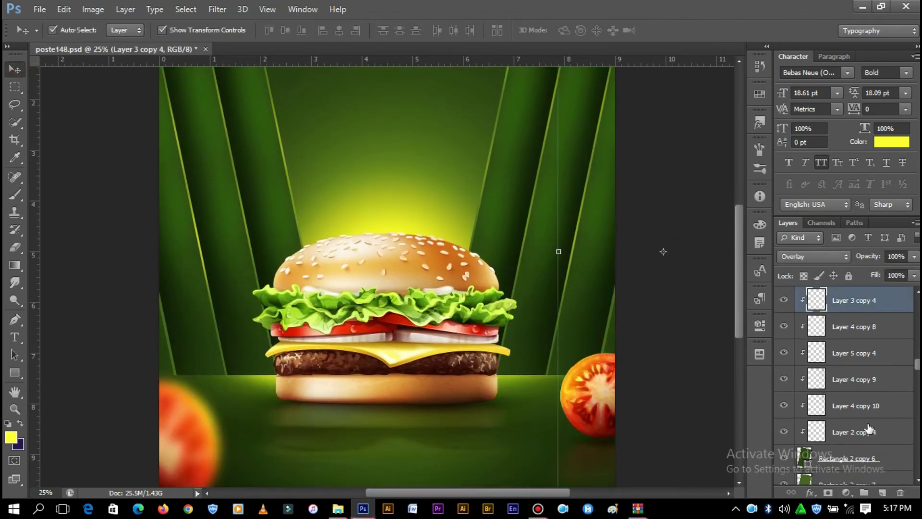
pyautogui.click(584, 181)
pyautogui.rightClick(845, 472)
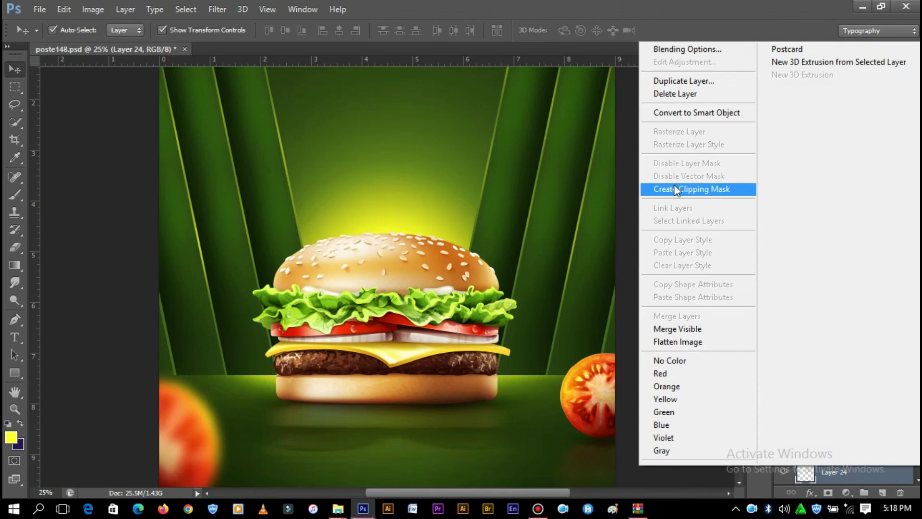
pyautogui.click(673, 188)
pyautogui.press('b')
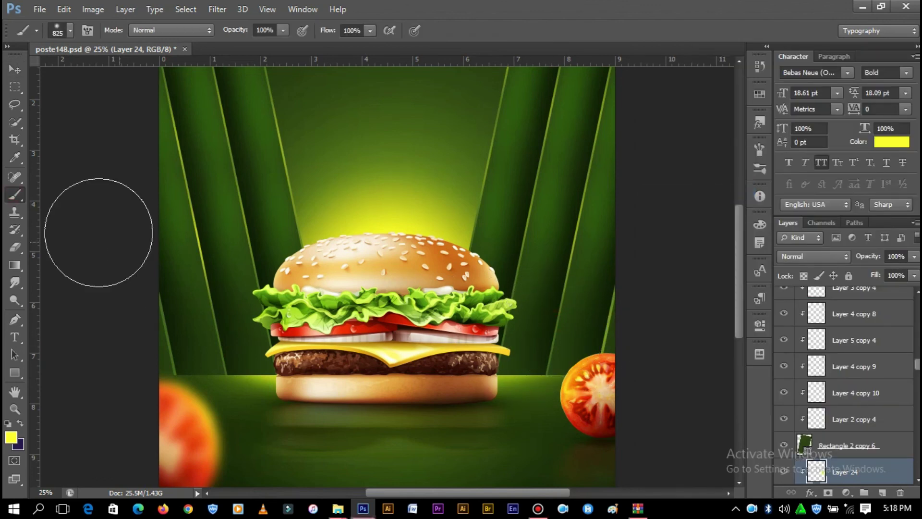
# Add Layer 25 clipped to Rectangle 2 copy 5, paint it yellow, and check the poster
pyautogui.press('v')
pyautogui.click(215, 342)
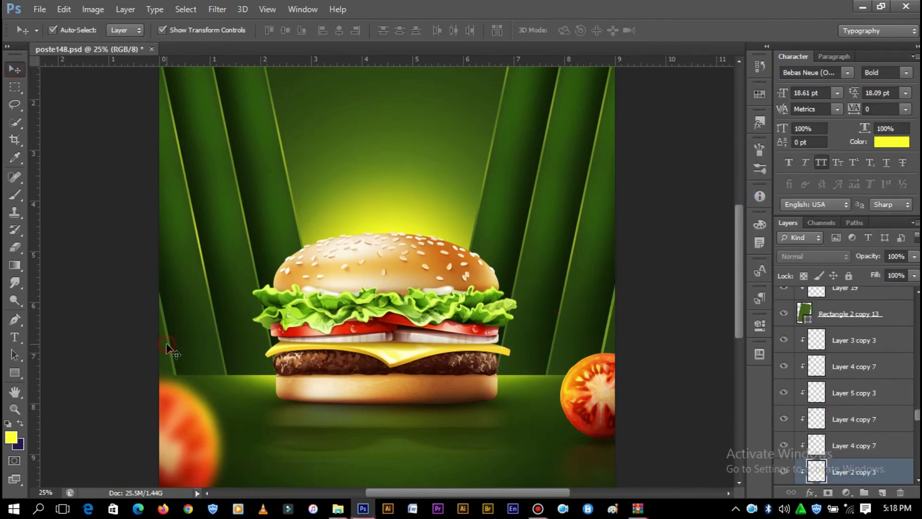
pyautogui.click(886, 448)
pyautogui.hotkey('ctrl', 'shift', 'alt', 'n')
pyautogui.rightClick(864, 446)
pyautogui.click(702, 161)
pyautogui.click(19, 200)
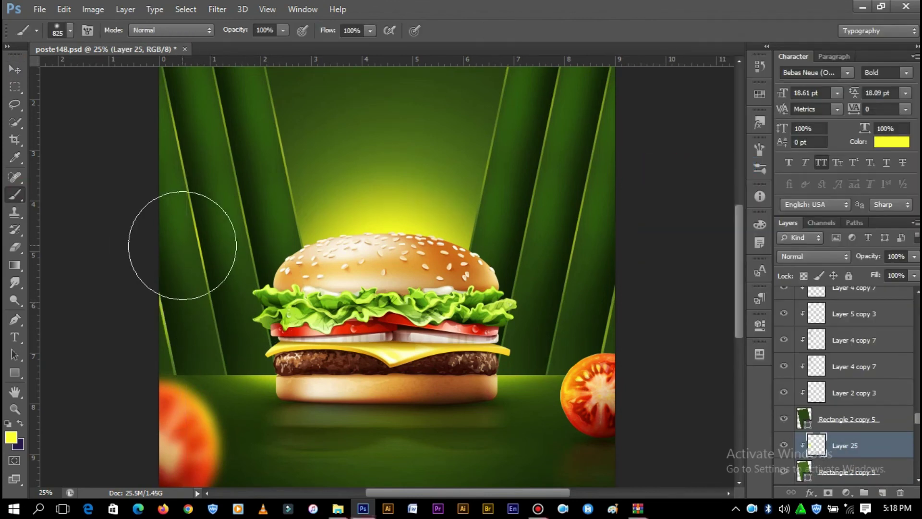
pyautogui.click(11, 65)
pyautogui.click(633, 197)
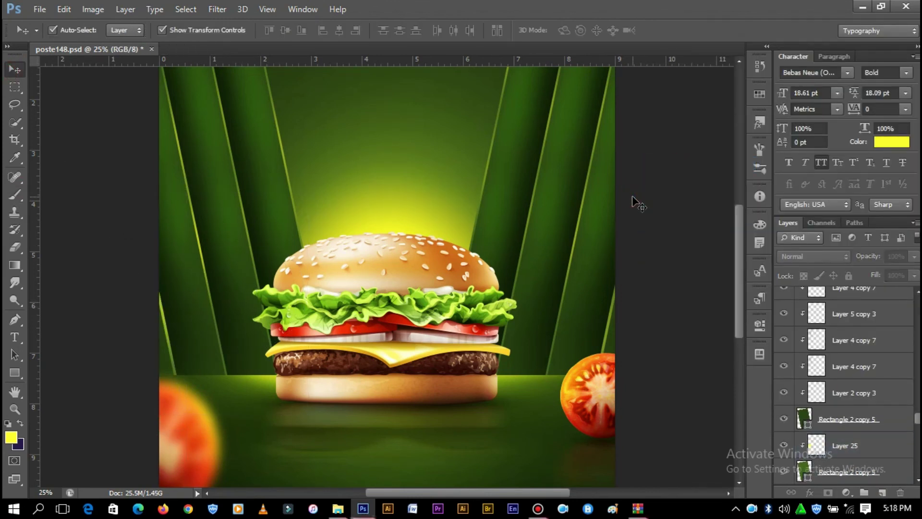
pyautogui.hotkey('ctrl', '-')
pyautogui.hotkey('ctrl', '+')
pyautogui.hotkey('ctrl', '-')
pyautogui.hotkey('ctrl', '+')
pyautogui.hotkey('ctrl', '+')
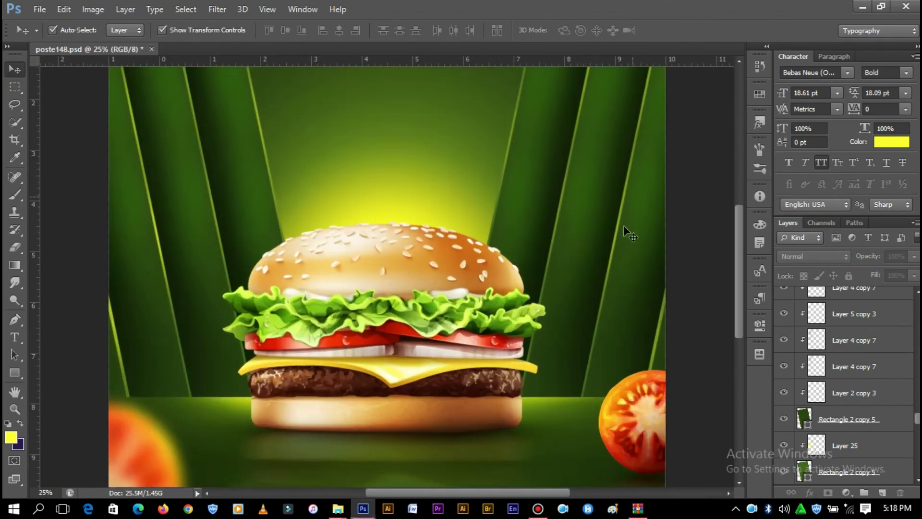
pyautogui.hotkey('ctrl', '+')
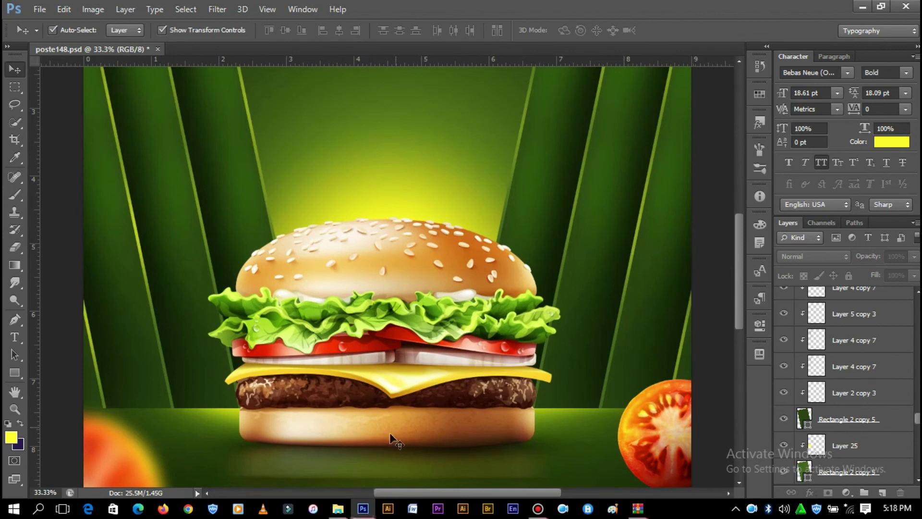
# Select the burger shadow Layer 13 copy 3 and raise its fill to 70%
pyautogui.click(457, 442)
pyautogui.click(849, 332)
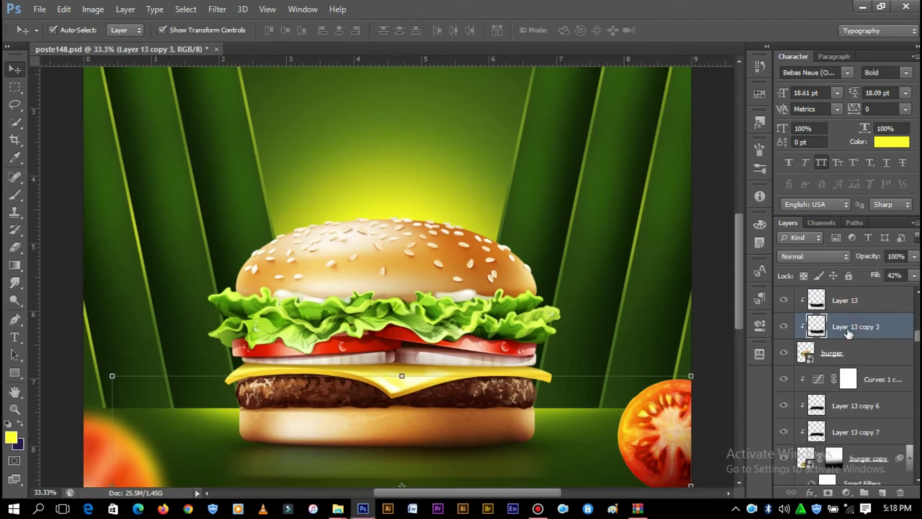
pyautogui.moveTo(915, 293); pyautogui.dragTo(899, 293)
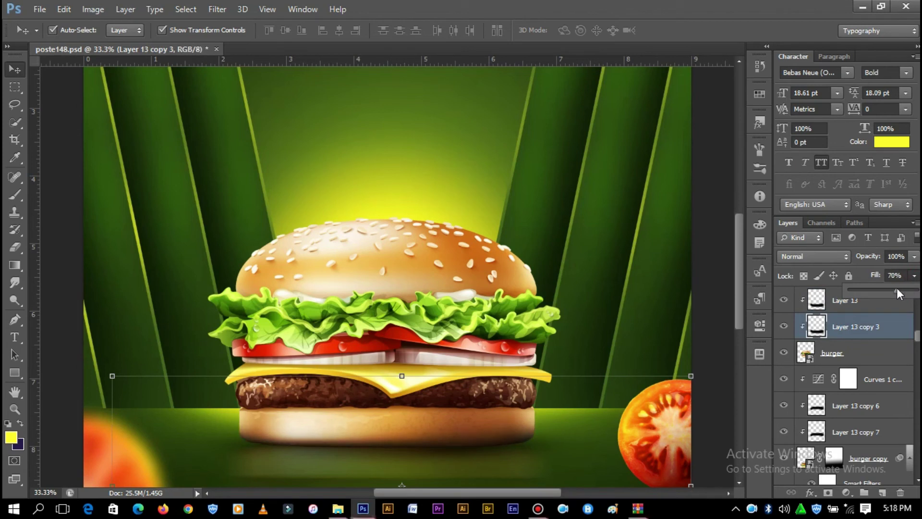
# Erase the excess shading over the patty with a 267 px eraser
pyautogui.click(15, 193)
pyautogui.rightClick(445, 331)
pyautogui.press('Escape')
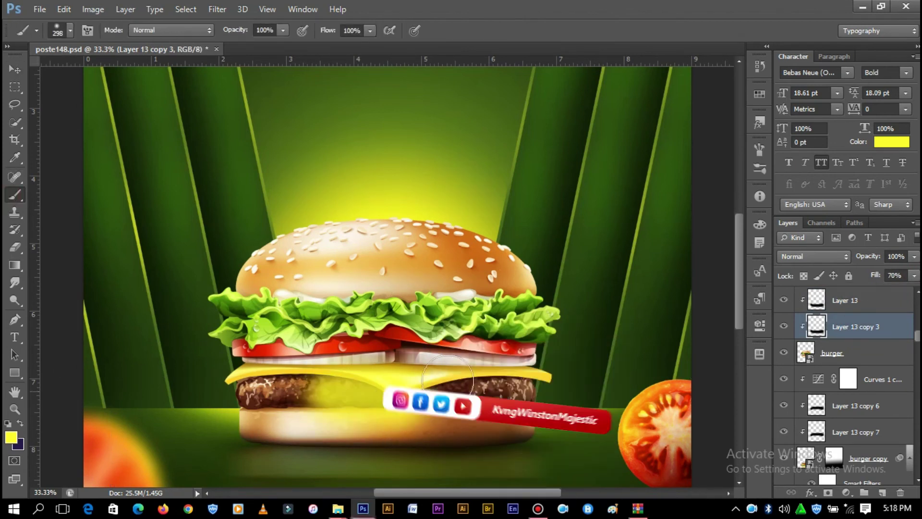
pyautogui.press('e')
pyautogui.rightClick(415, 339)
pyautogui.moveTo(553, 352); pyautogui.dragTo(454, 352)
pyautogui.press('Return')
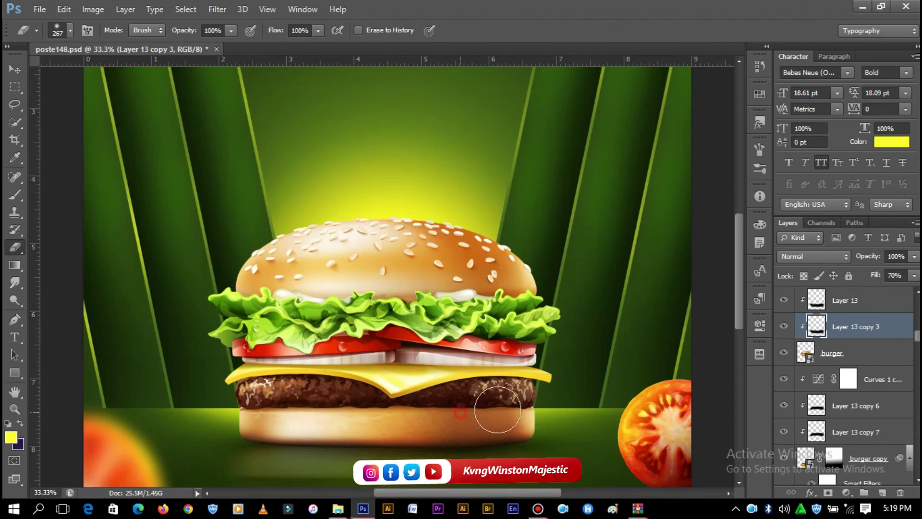
pyautogui.click(15, 70)
pyautogui.hotkey('ctrl', '-')
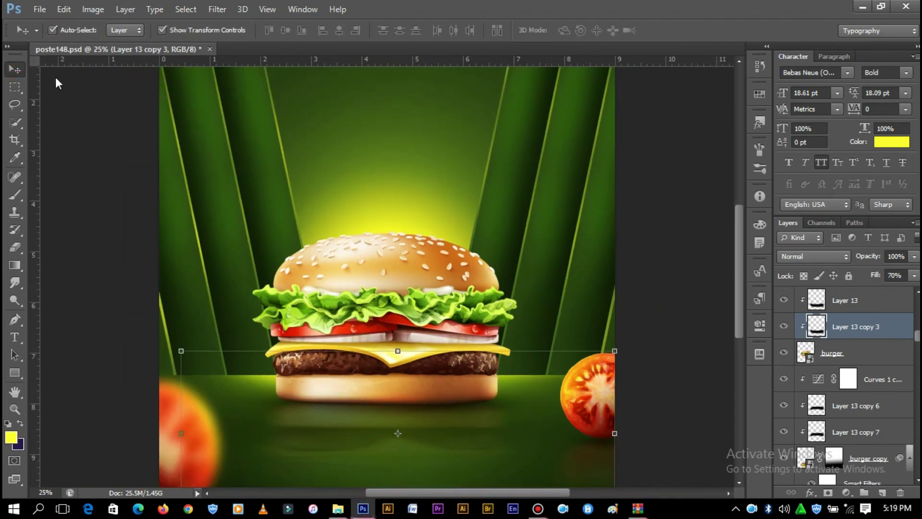
pyautogui.click(658, 218)
pyautogui.hotkey('ctrl', '+')
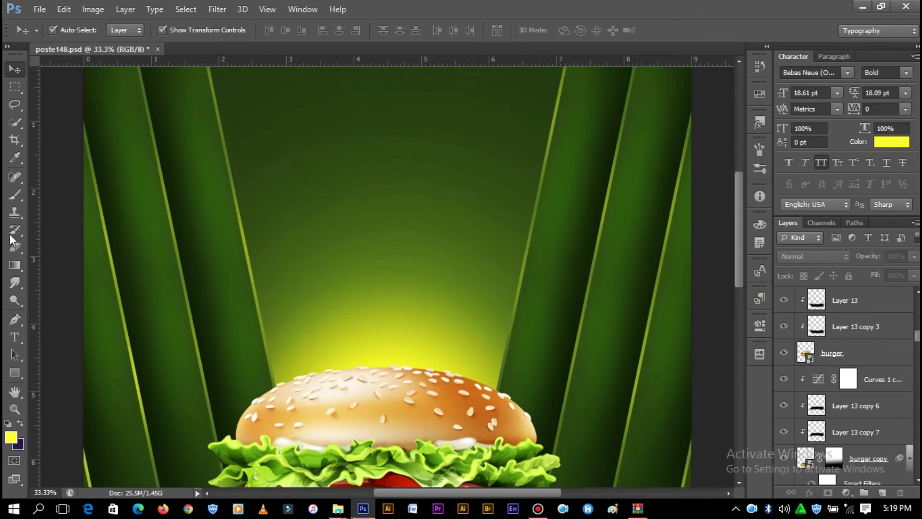
# Type KENTUCKY above the burger and scale the text up
pyautogui.click(15, 337)
pyautogui.click(334, 195)
pyautogui.write('K')
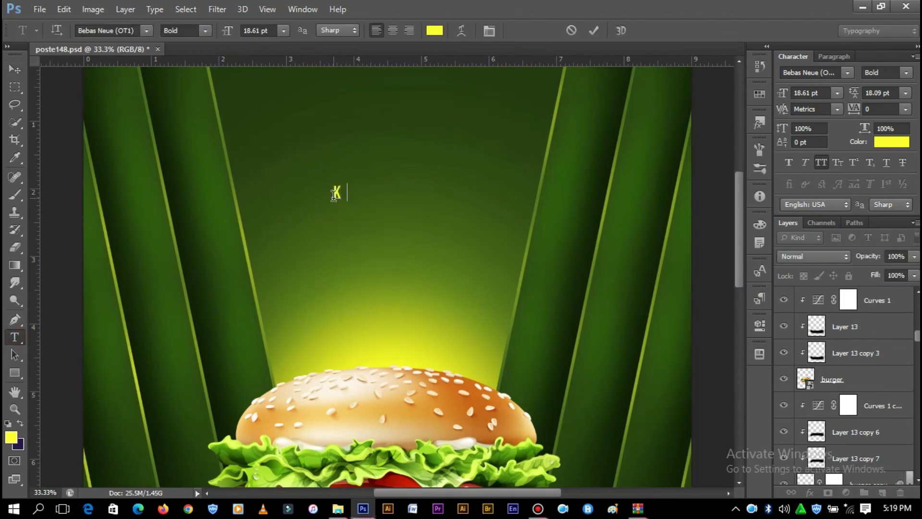
pyautogui.hotkey('ctrl', 'Return')
pyautogui.press('v')
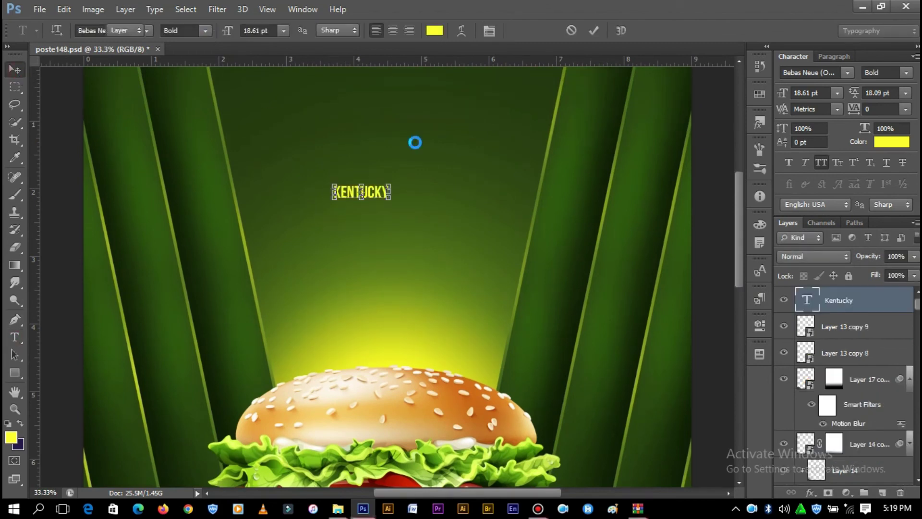
pyautogui.moveTo(389, 186); pyautogui.dragTo(432, 169)
pyautogui.press('Return')
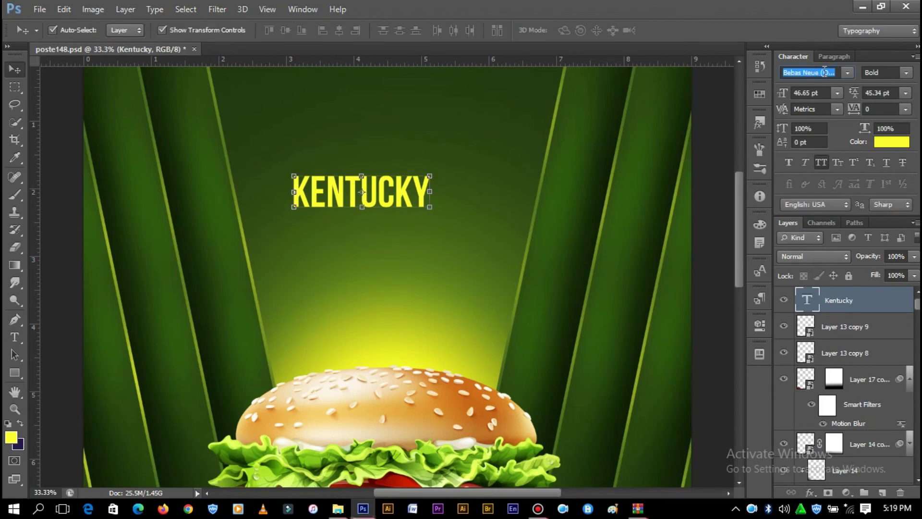
# Apply Faux Italic, tilt and enlarge KENTUCKY, and set its font to Burgery
pyautogui.click(806, 162)
pyautogui.moveTo(438, 169); pyautogui.dragTo(495, 139)
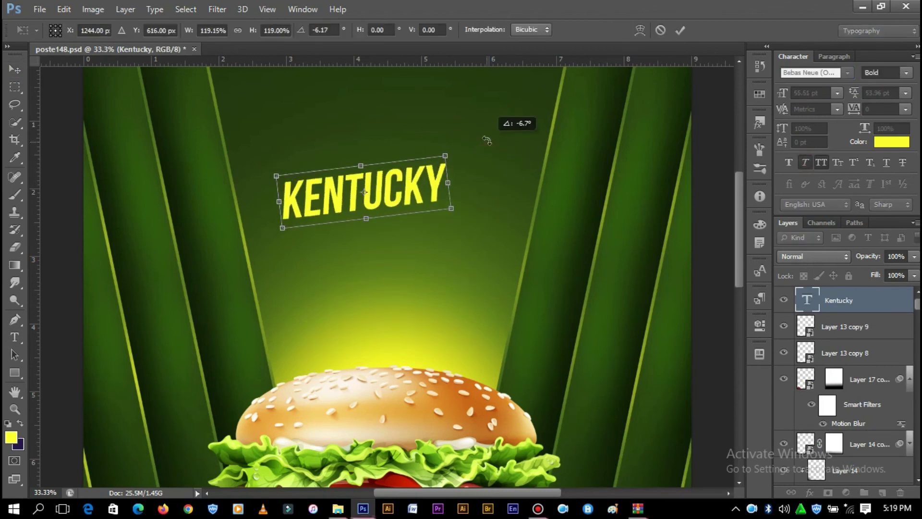
pyautogui.write('Bubble Candy')
pyautogui.press('Return')
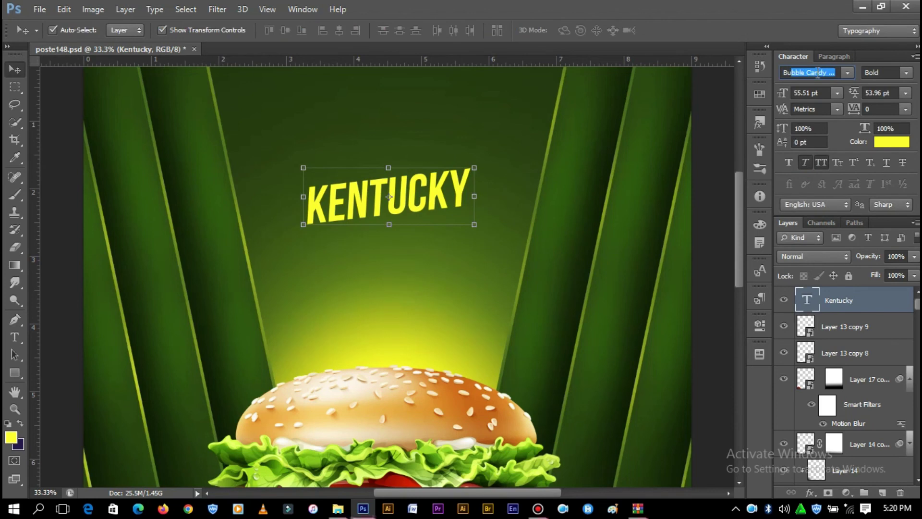
pyautogui.press('Return')
pyautogui.click(848, 72)
pyautogui.click(846, 136)
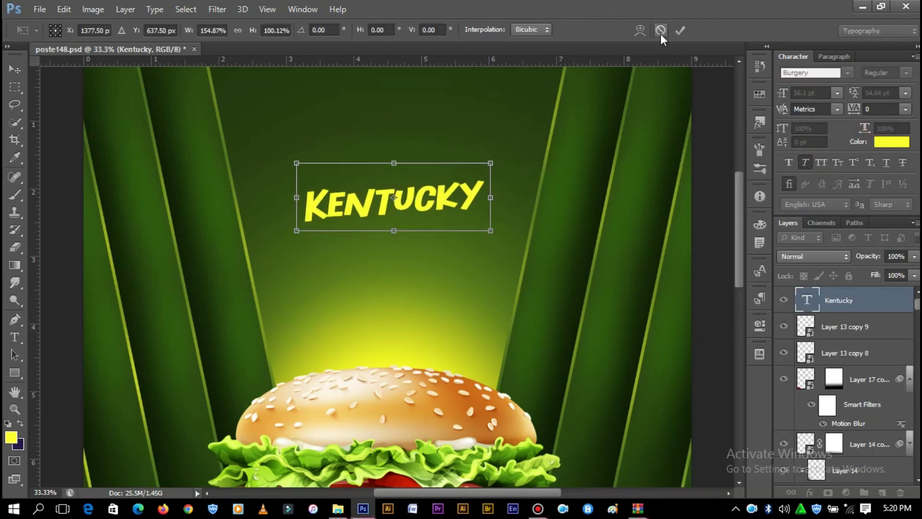
# Enlarge KENTUCKY further, move it higher, and lower its fill to 59%
pyautogui.moveTo(448, 172); pyautogui.dragTo(490, 164)
pyautogui.press('Return')
pyautogui.moveTo(434, 194); pyautogui.dragTo(439, 169)
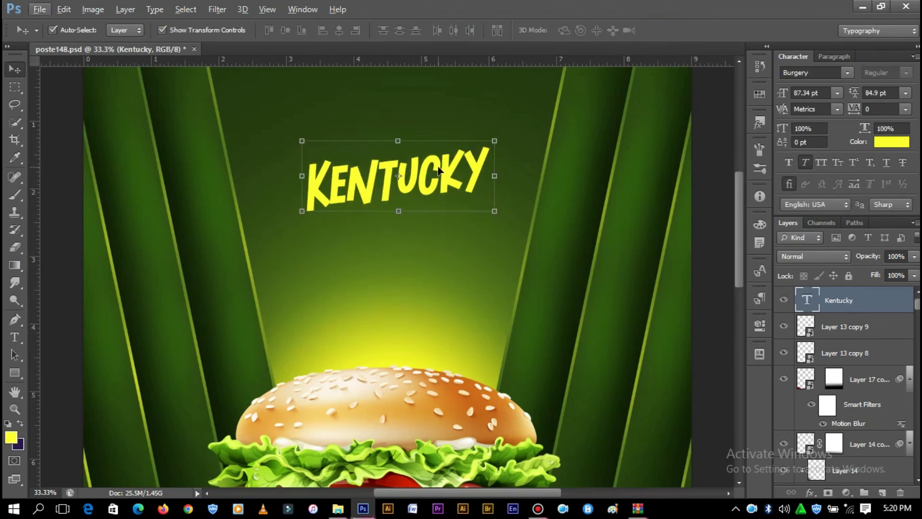
pyautogui.moveTo(915, 287); pyautogui.dragTo(885, 288)
# Duplicate the KENTUCKY layer, set the copy to Overlay, and change its text colour
pyautogui.hotkey('ctrl', 'j')
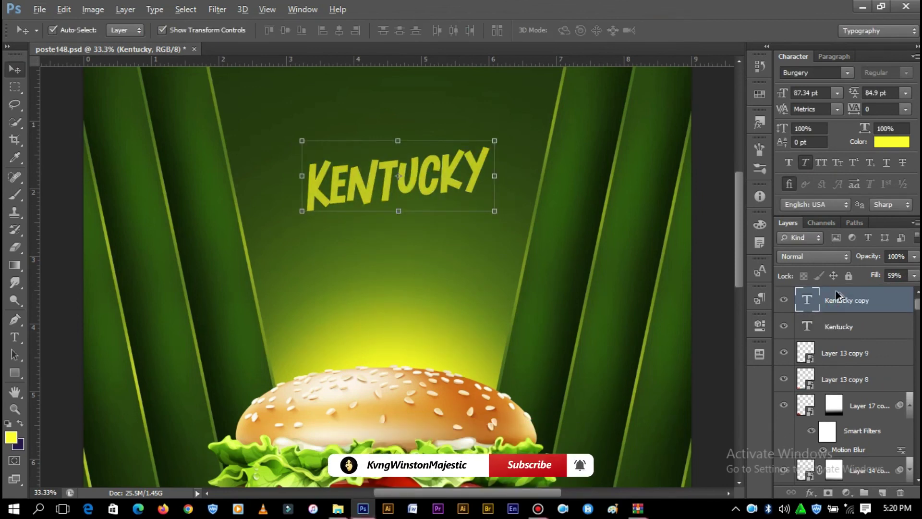
pyautogui.click(814, 256)
pyautogui.click(790, 168)
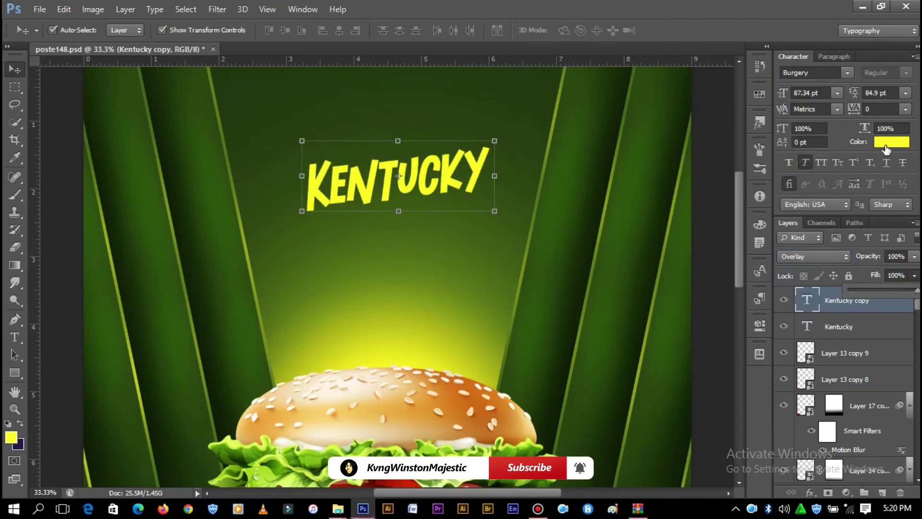
pyautogui.click(886, 144)
pyautogui.click(783, 174)
pyautogui.press('v')
pyautogui.hotkey('ctrl', '-')
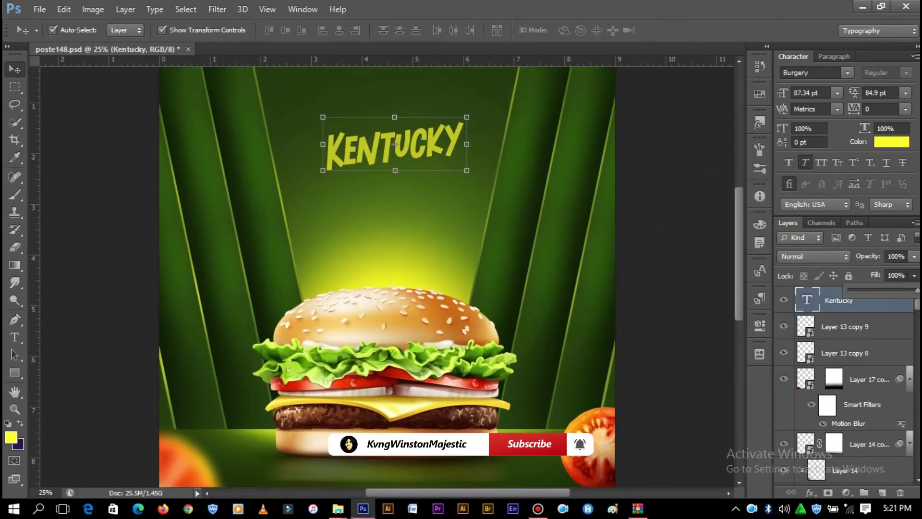
# Copy the KENTUCKY text below, retype it as Burger, shrink it by half, and colour it white
pyautogui.moveTo(429, 186); pyautogui.dragTo(429, 188)
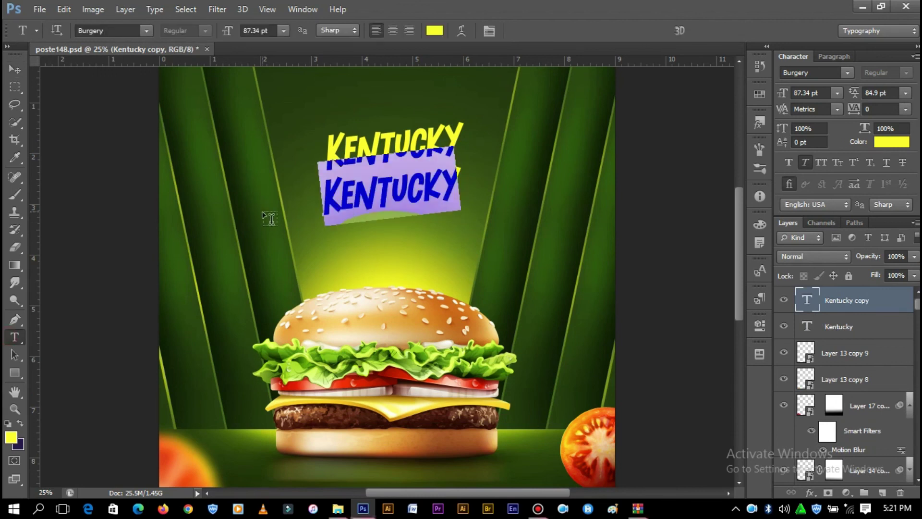
pyautogui.write('BUR')
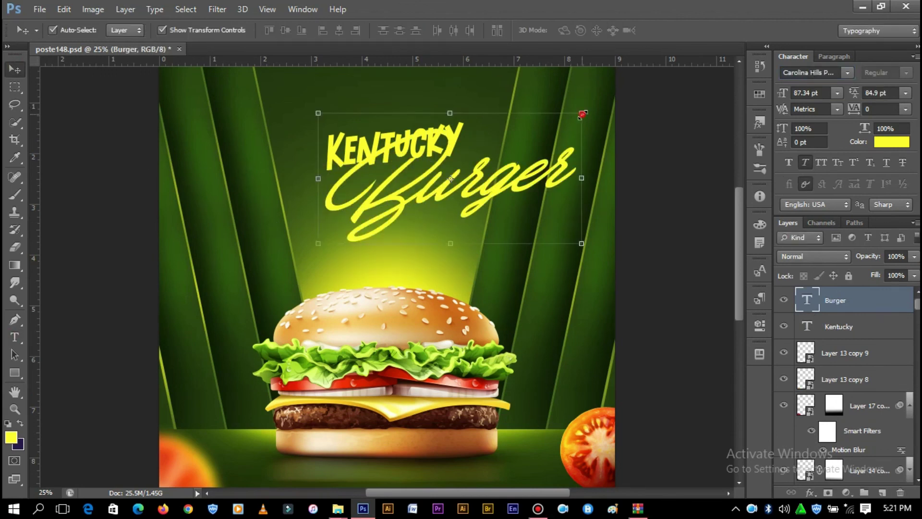
pyautogui.moveTo(583, 114); pyautogui.dragTo(493, 170)
pyautogui.click(680, 32)
pyautogui.click(891, 142)
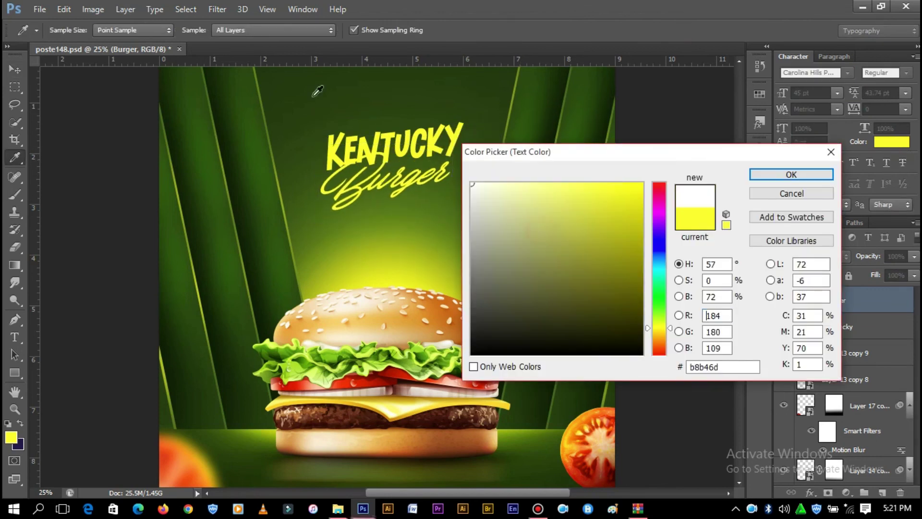
pyautogui.click(469, 181)
pyautogui.click(762, 175)
pyautogui.hotkey('ctrl', '-')
pyautogui.hotkey('ctrl', '+')
# Resize the KENTUCKY title with Free Transform above the Burger script
pyautogui.click(445, 179)
pyautogui.hotkey('ctrl', 't')
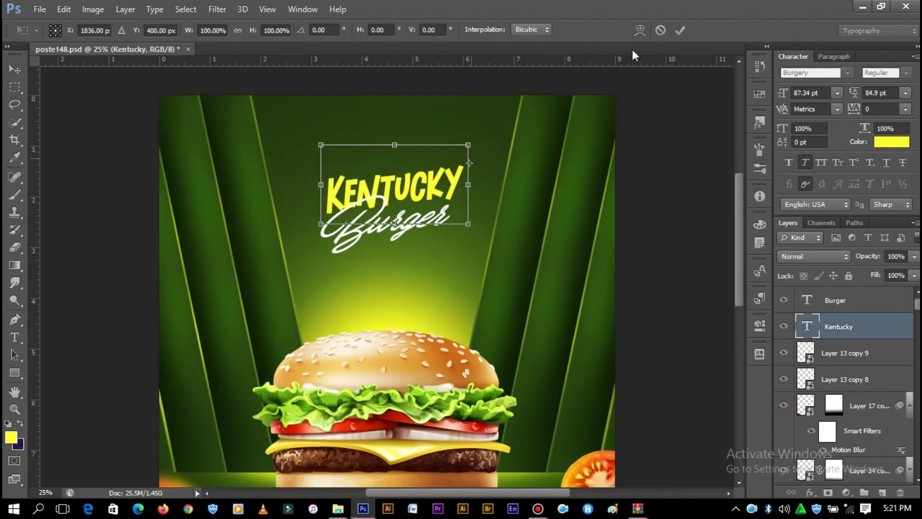
pyautogui.click(681, 30)
pyautogui.scroll(-2, 642, 144)
pyautogui.hotkey('ctrl', '-')
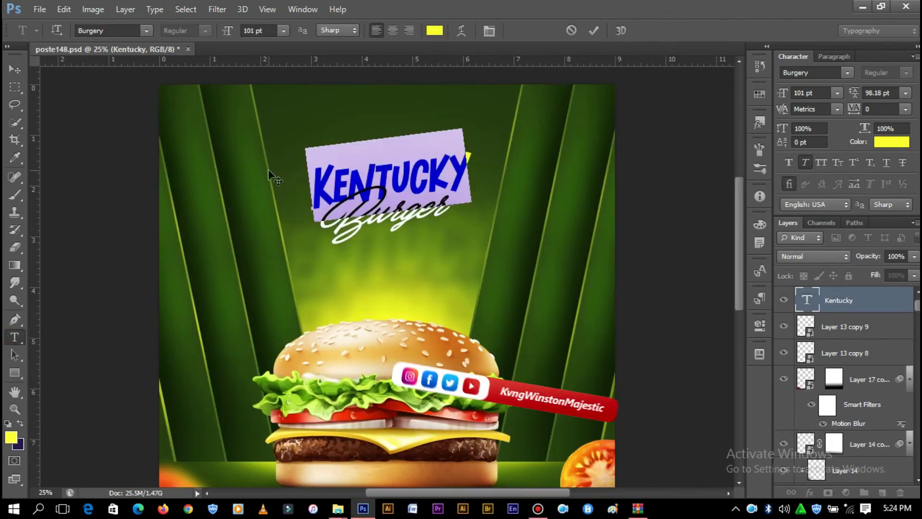
pyautogui.click(690, 229)
pyautogui.hotkey('ctrl', '-')
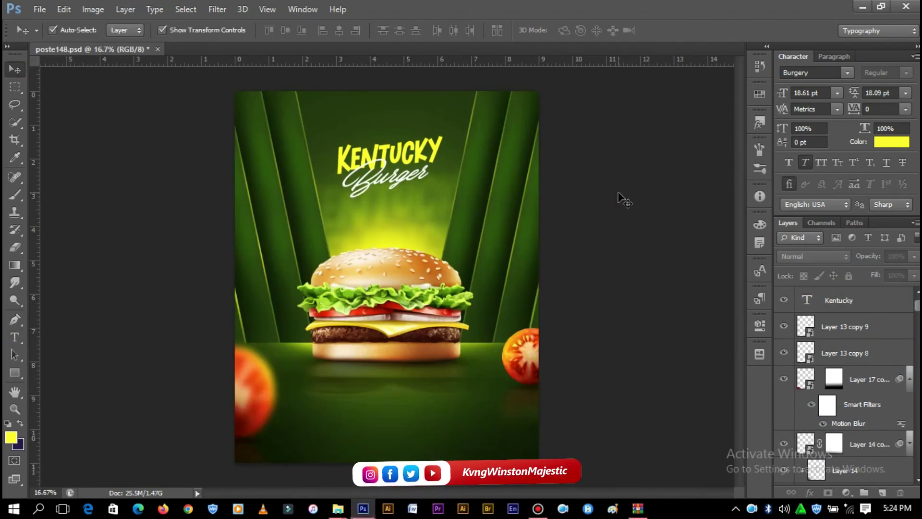
pyautogui.hotkey('ctrl', '+')
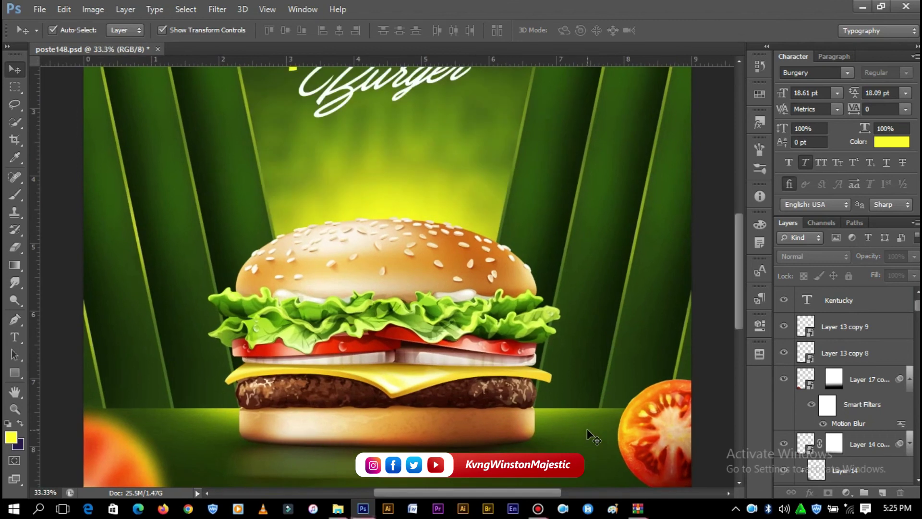
pyautogui.hotkey('ctrl', '+')
pyautogui.moveTo(743, 283)
pyautogui.mouseDown()
pyautogui.moveTo(737, 226)
pyautogui.moveTo(720, 379)
pyautogui.moveTo(740, 245)
pyautogui.mouseUp()
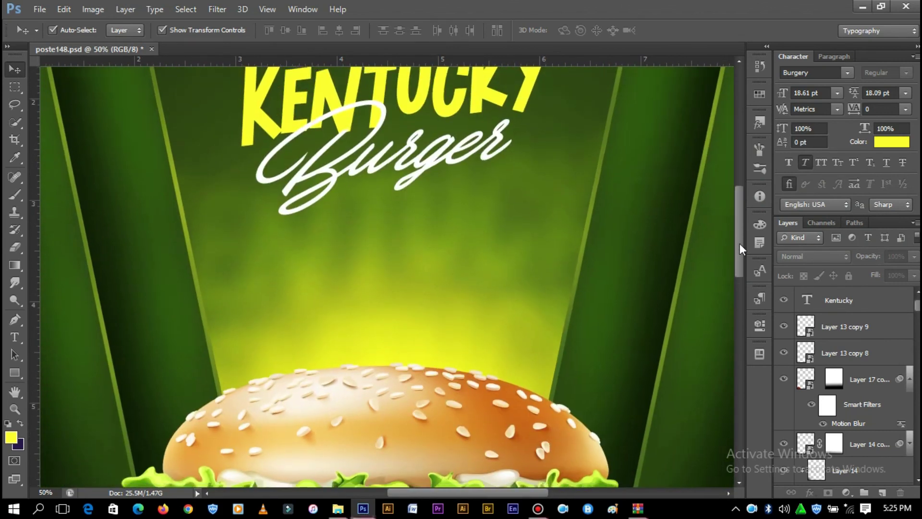
pyautogui.hotkey('ctrl', '-')
pyautogui.scroll(-2, 643, 254)
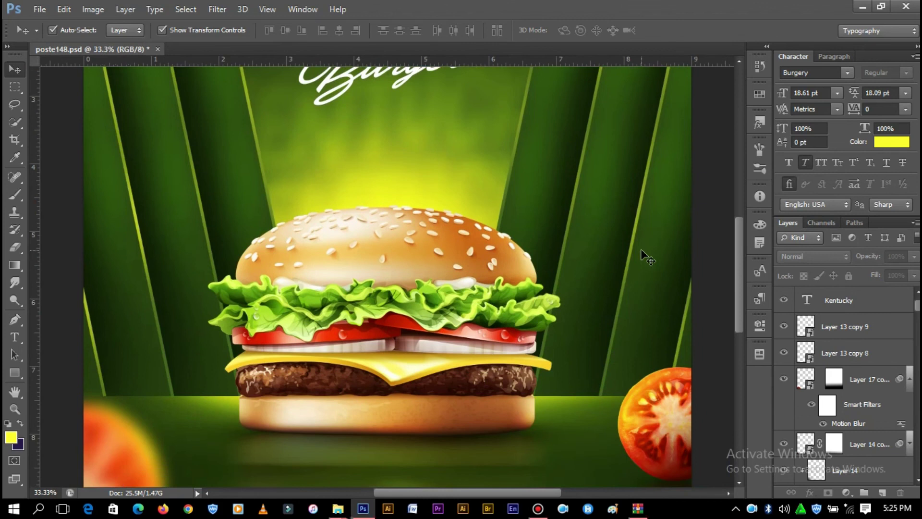
pyautogui.scroll(-1, 642, 253)
pyautogui.scroll(-1, 643, 254)
pyautogui.scroll(-1, 643, 254)
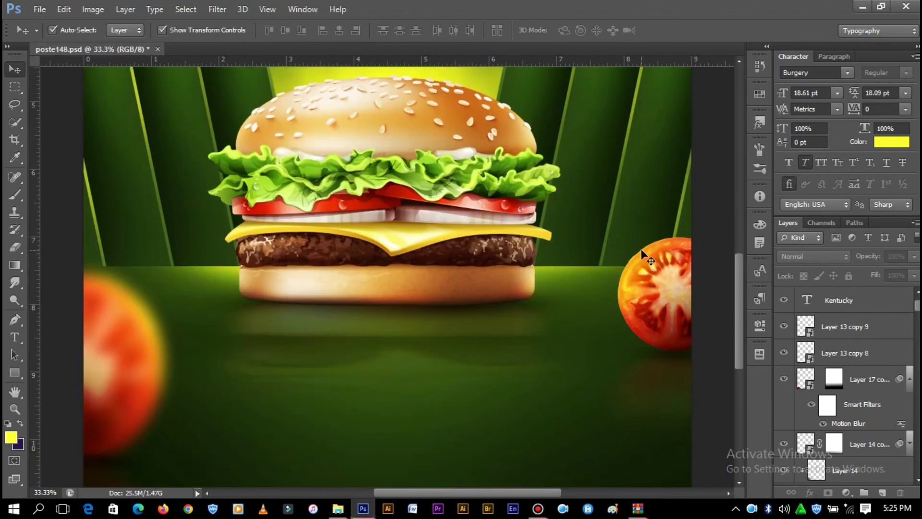
pyautogui.scroll(2, 644, 256)
pyautogui.scroll(2, 644, 256)
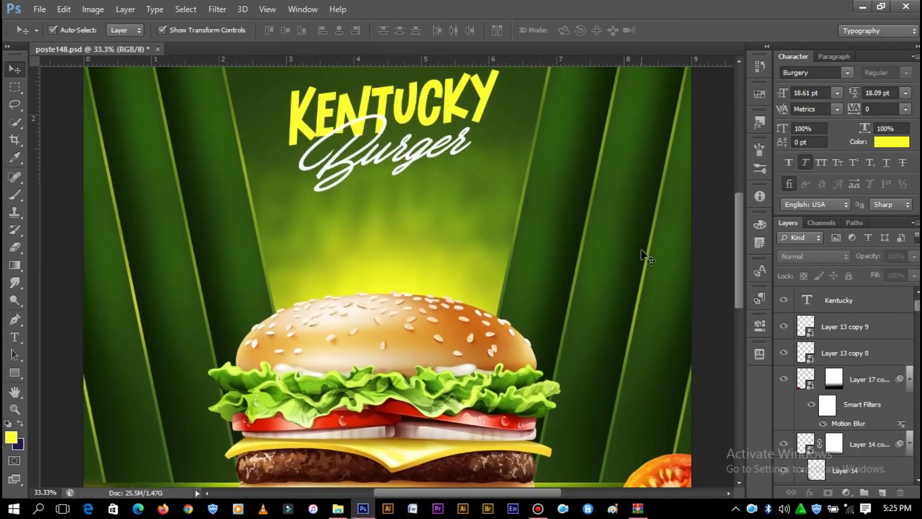
pyautogui.scroll(2, 644, 256)
pyautogui.scroll(1, 643, 256)
pyautogui.scroll(1, 643, 256)
pyautogui.scroll(-1, 644, 256)
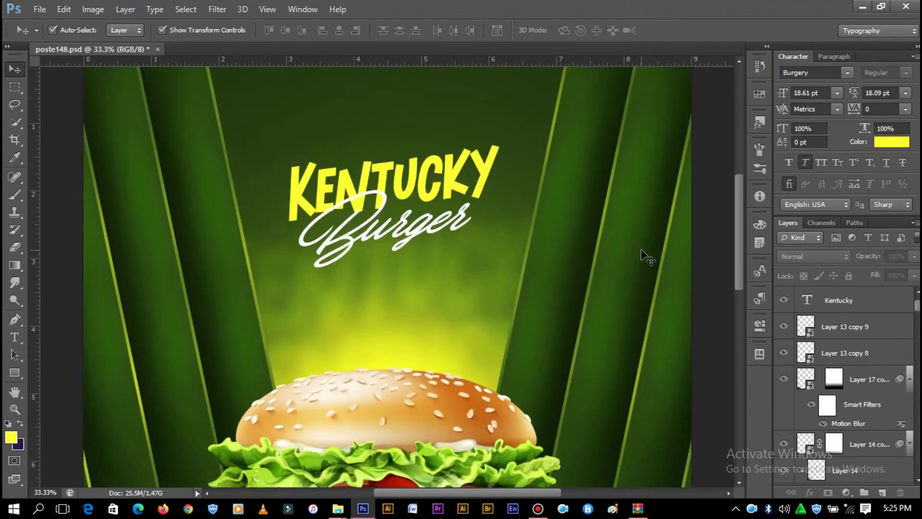
pyautogui.scroll(-1, 643, 256)
pyautogui.scroll(-2, 644, 256)
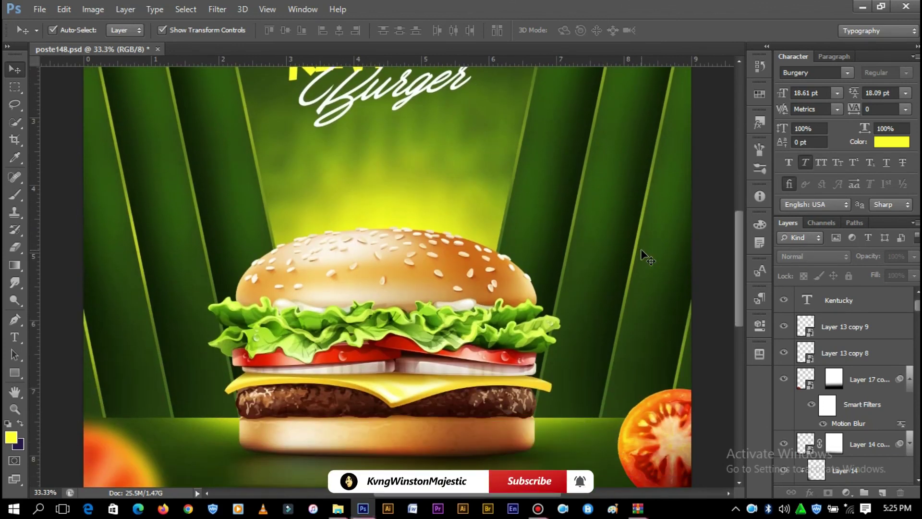
pyautogui.hotkey('ctrl', '-')
pyautogui.scroll(-1, 545, 247)
pyautogui.scroll(-1, 544, 244)
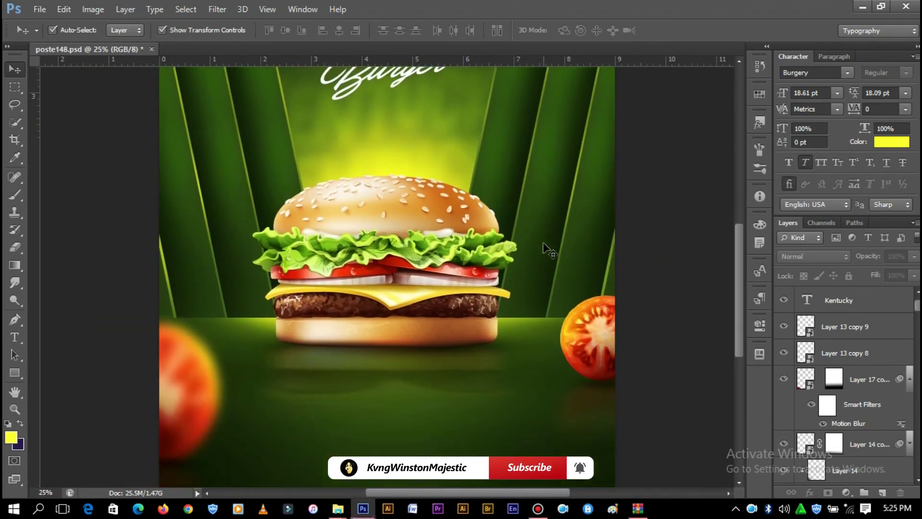
pyautogui.scroll(1, 545, 247)
pyautogui.scroll(1, 545, 247)
pyautogui.scroll(1, 545, 247)
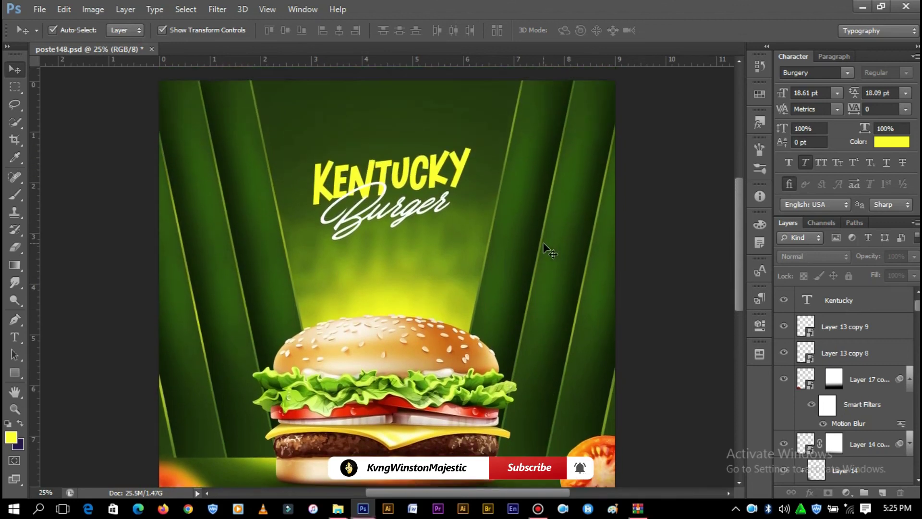
pyautogui.hotkey('ctrl', '-')
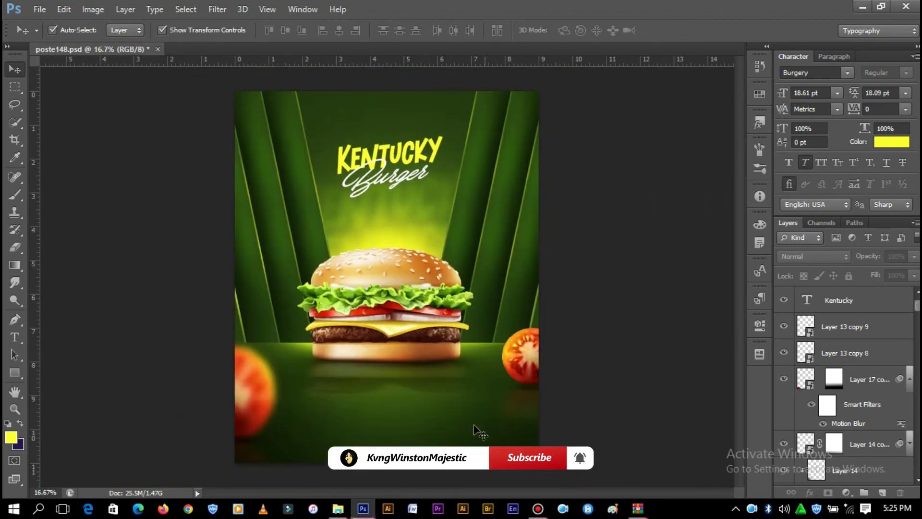